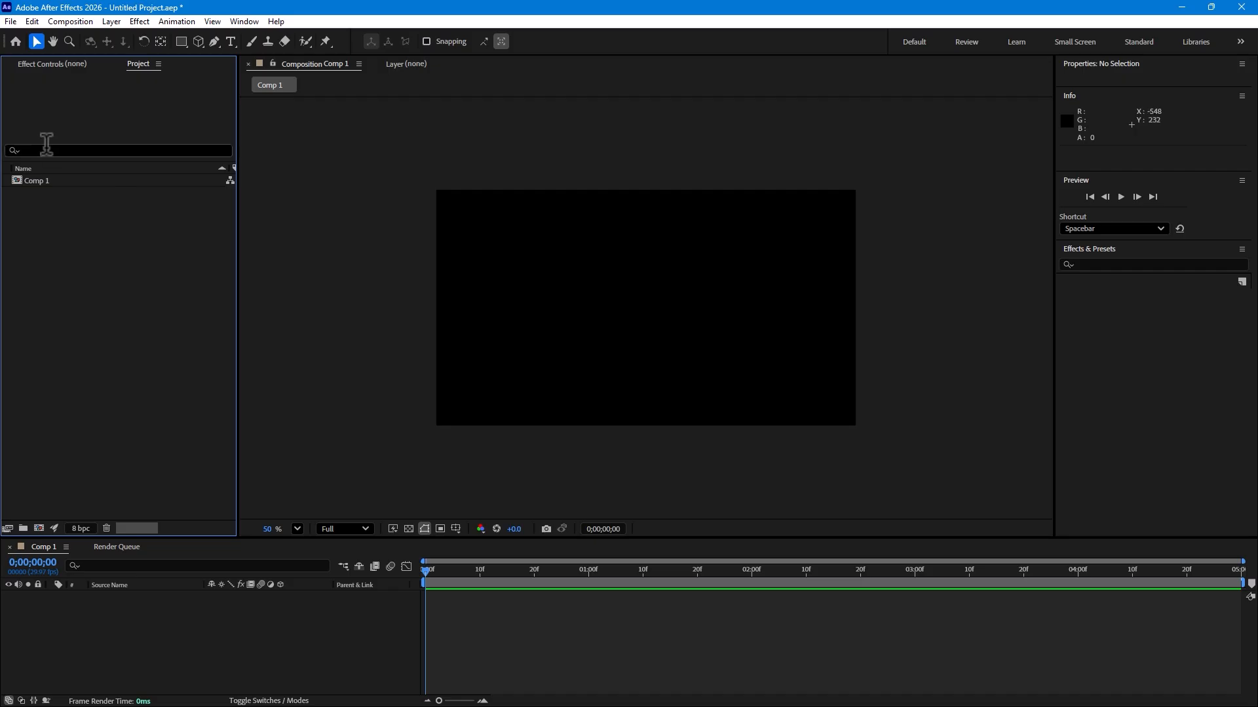
Step: Import the Bottle, orange-fruit-on-white-background, pngtree orange and slice-of-orange images from the Desktop into the project
double_click(111, 262)
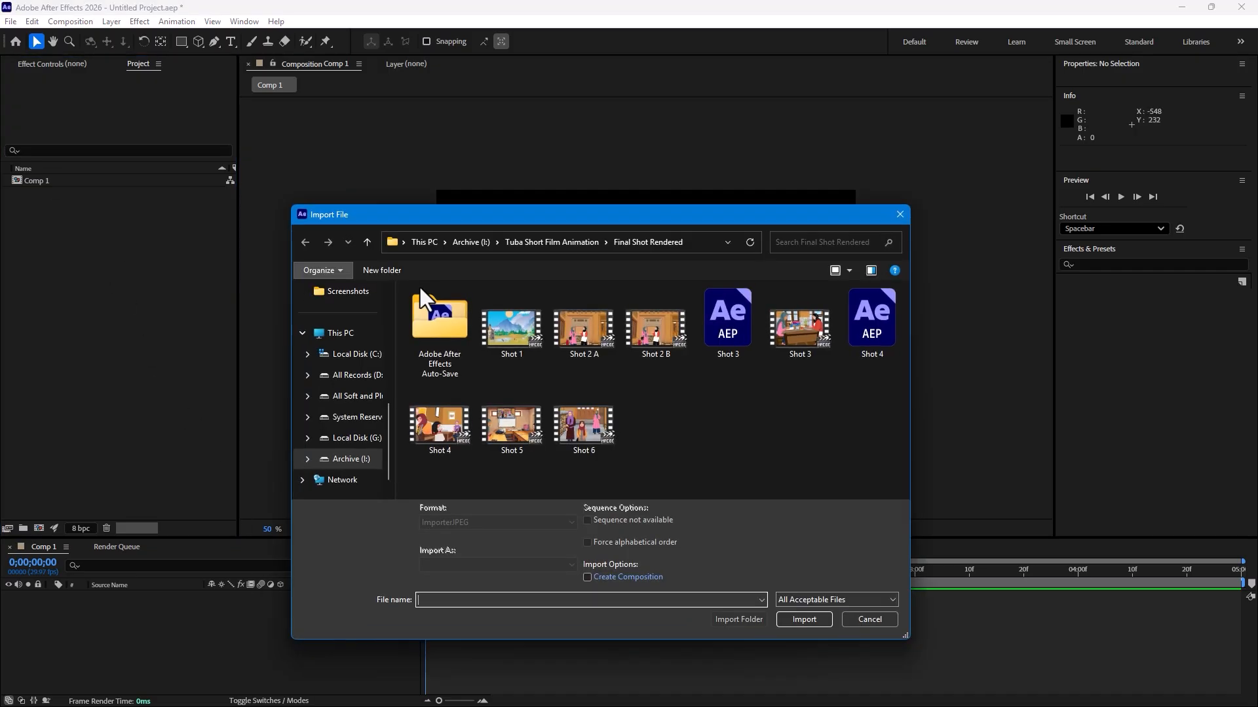
scroll(336, 320, "up", 5)
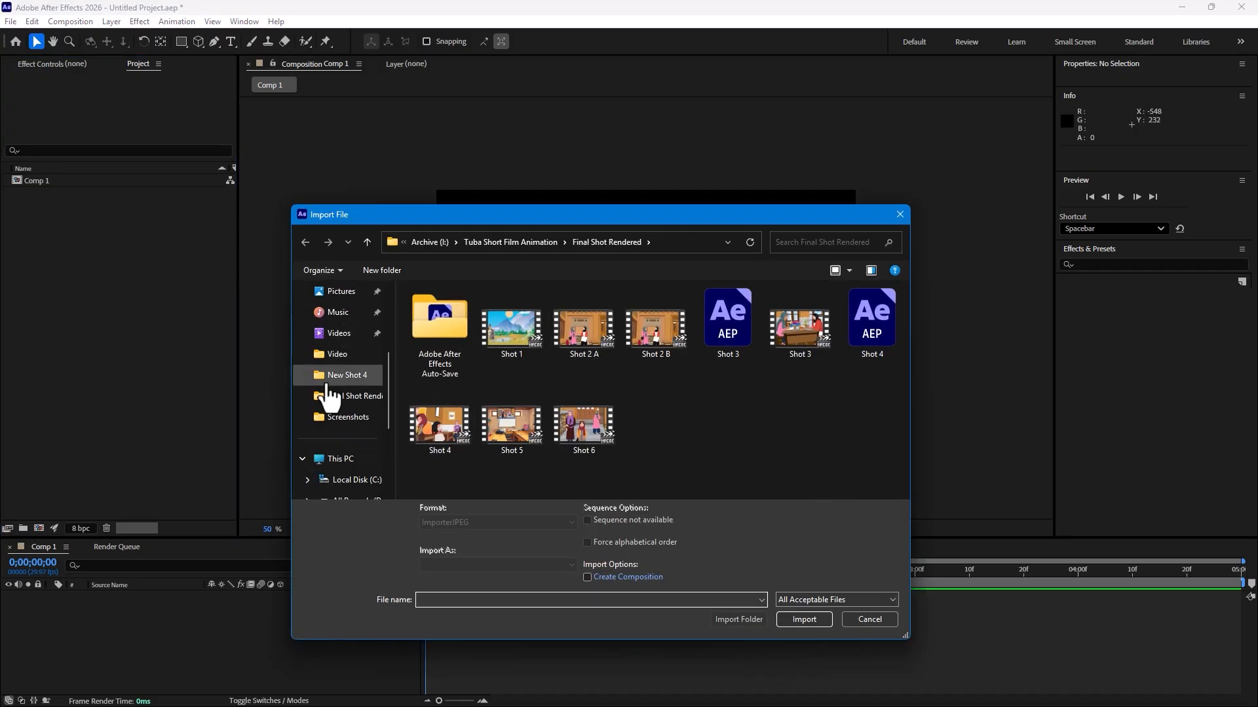
left_click(336, 378)
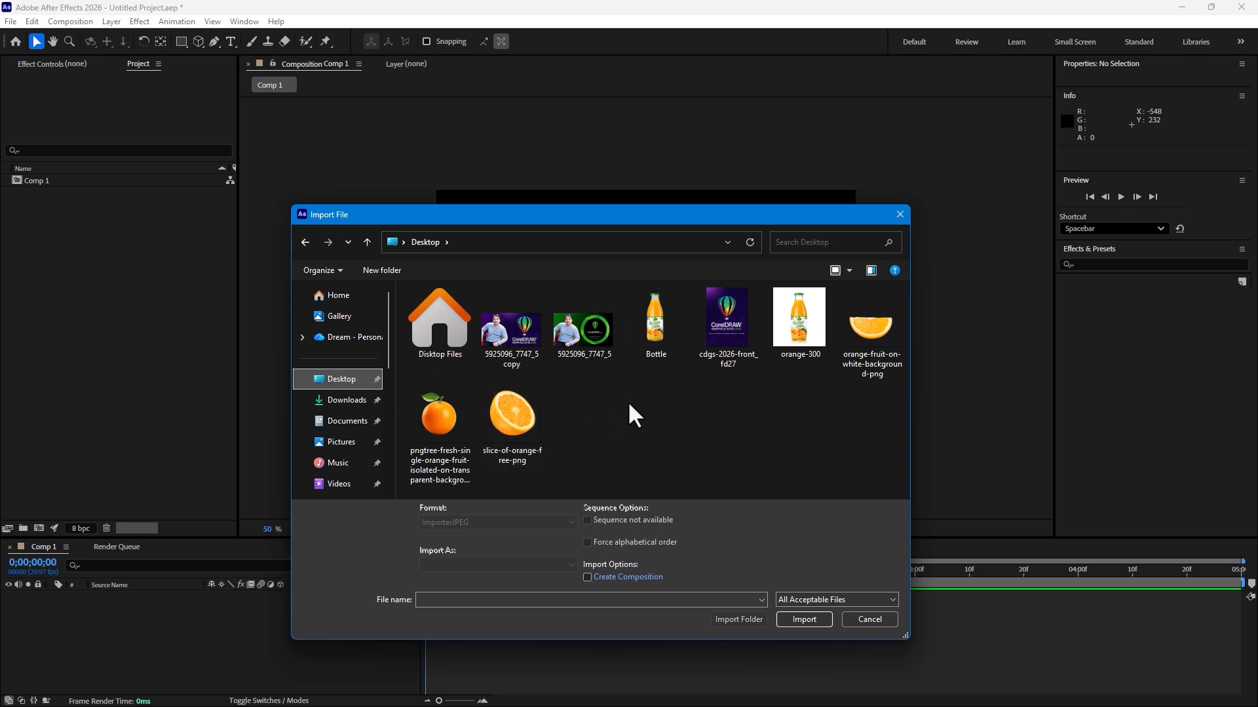
left_click(679, 332)
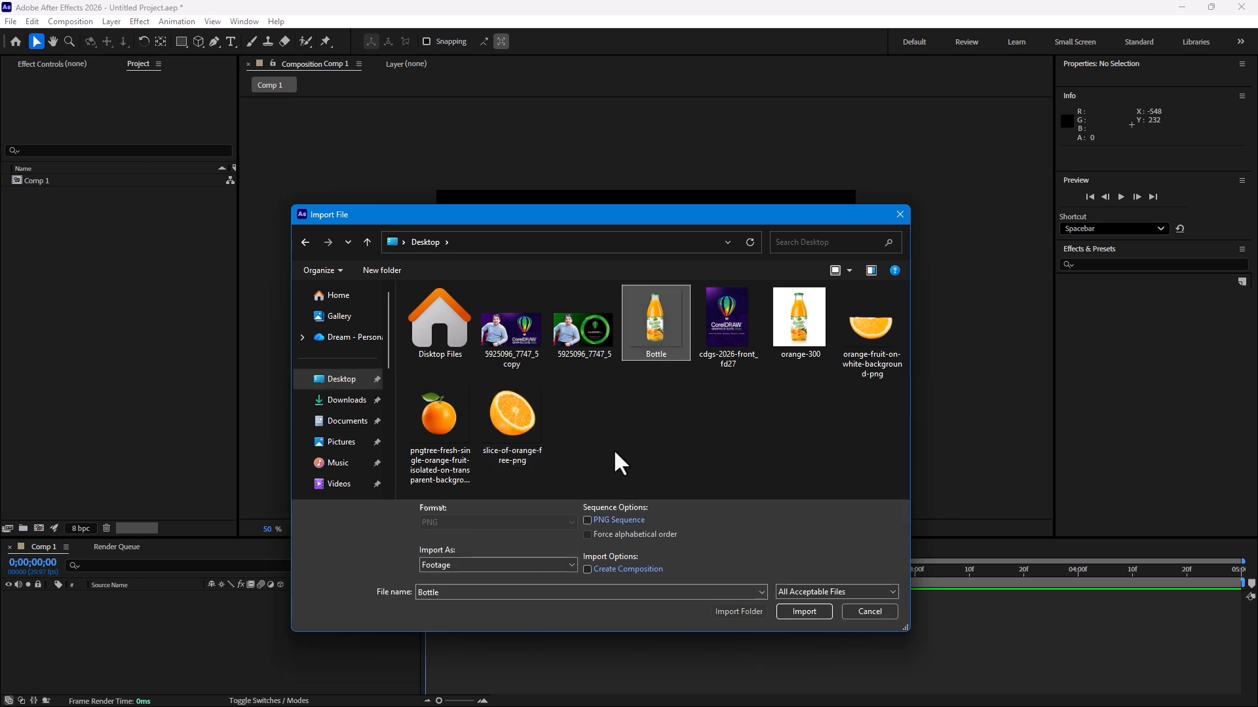
left_click(877, 316, "ctrl")
left_click_drag(586, 437, 452, 472)
left_click(809, 616)
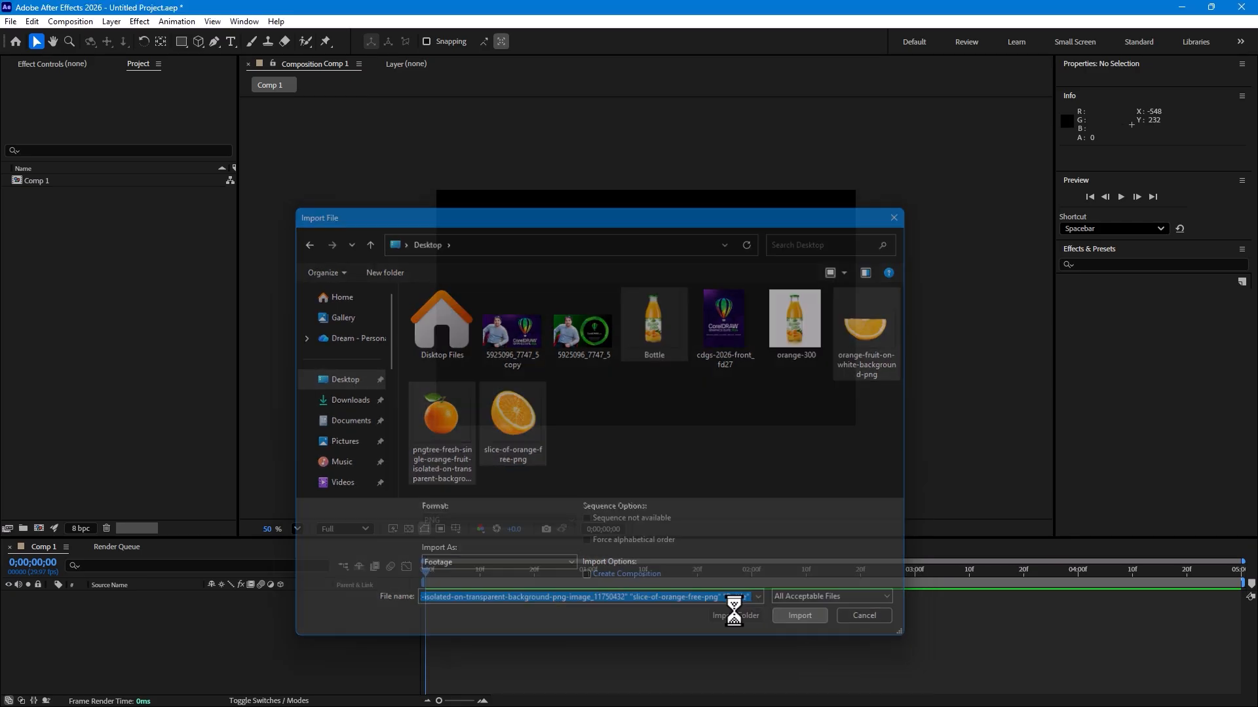
Step: Add Bottle.png to the Comp 1 timeline
left_click(53, 297)
left_click(43, 190)
left_click_drag(62, 181, 216, 681)
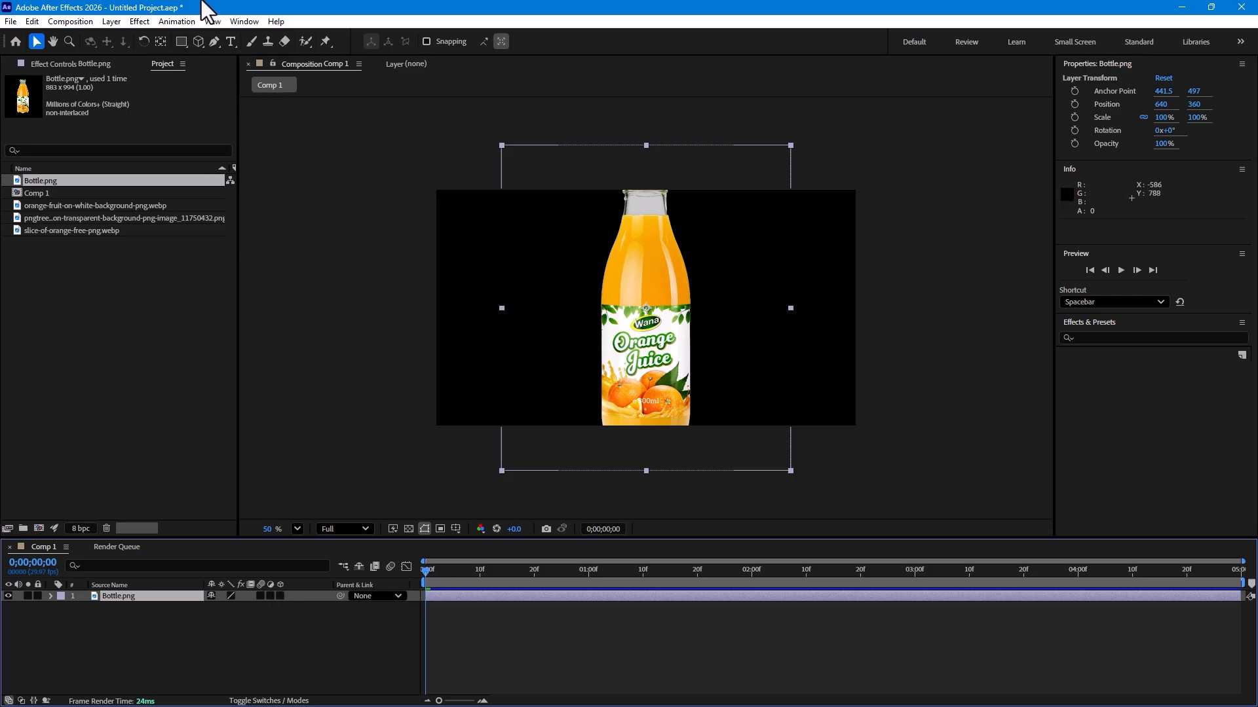
Step: Rename the composition to Final in its composition settings
left_click(62, 19)
left_click(109, 53)
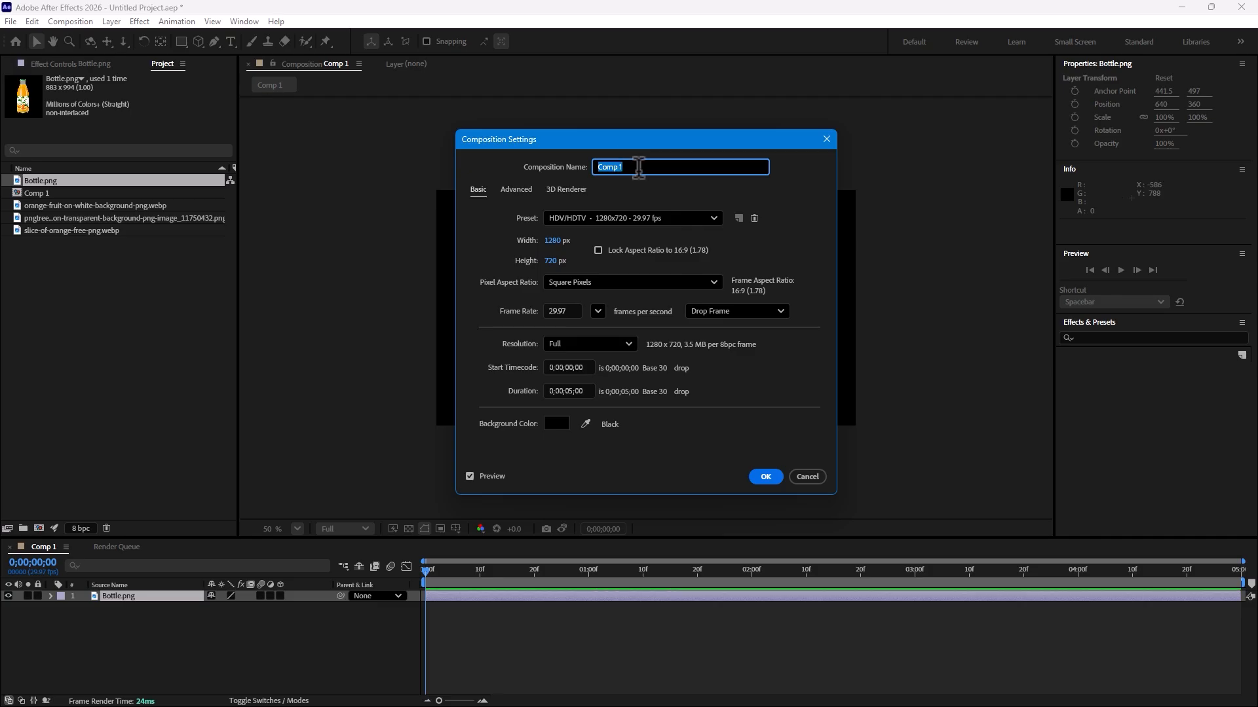
type("Final")
key("Return")
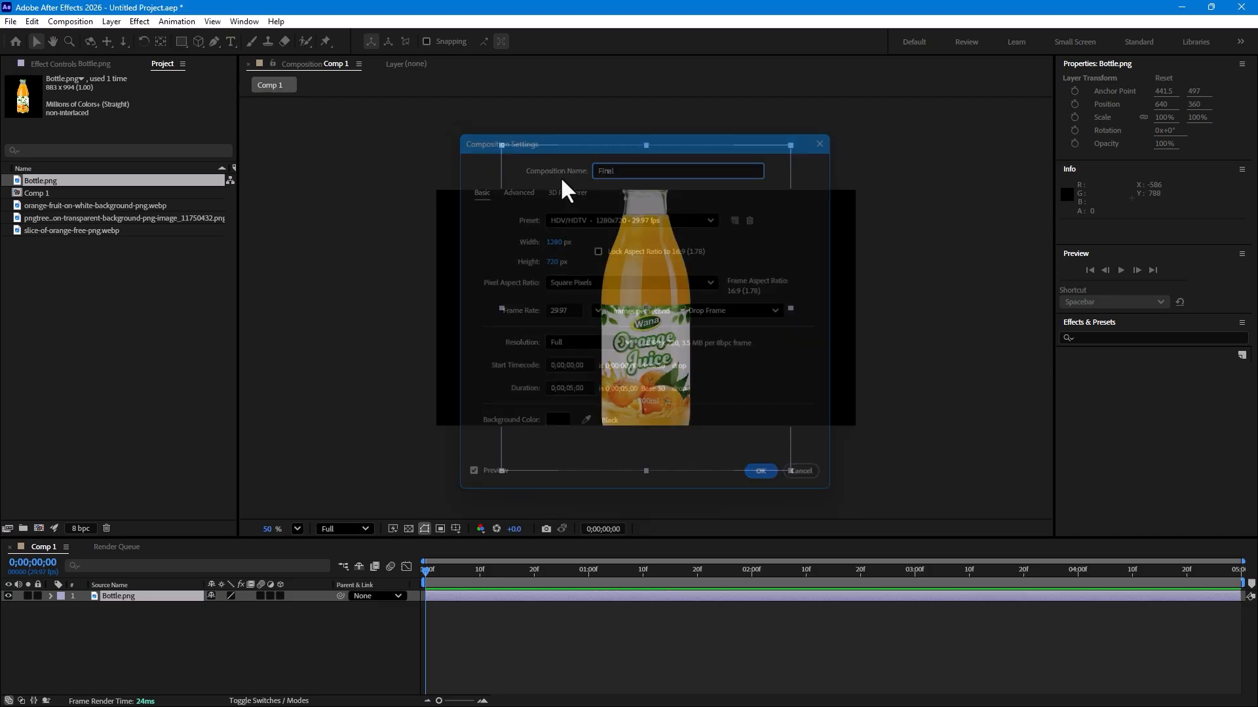
left_click(98, 322)
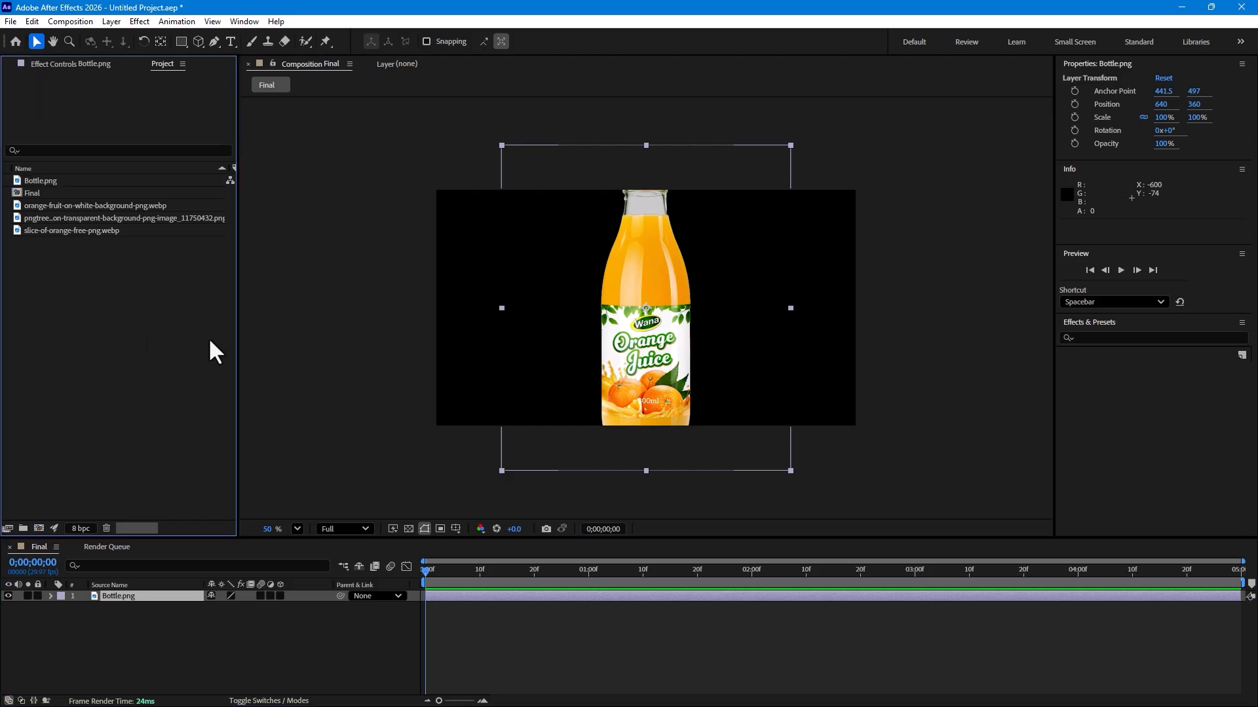
Step: Add a new camera layer using the 20mm preset
right_click(277, 633)
mouse_move(336, 473)
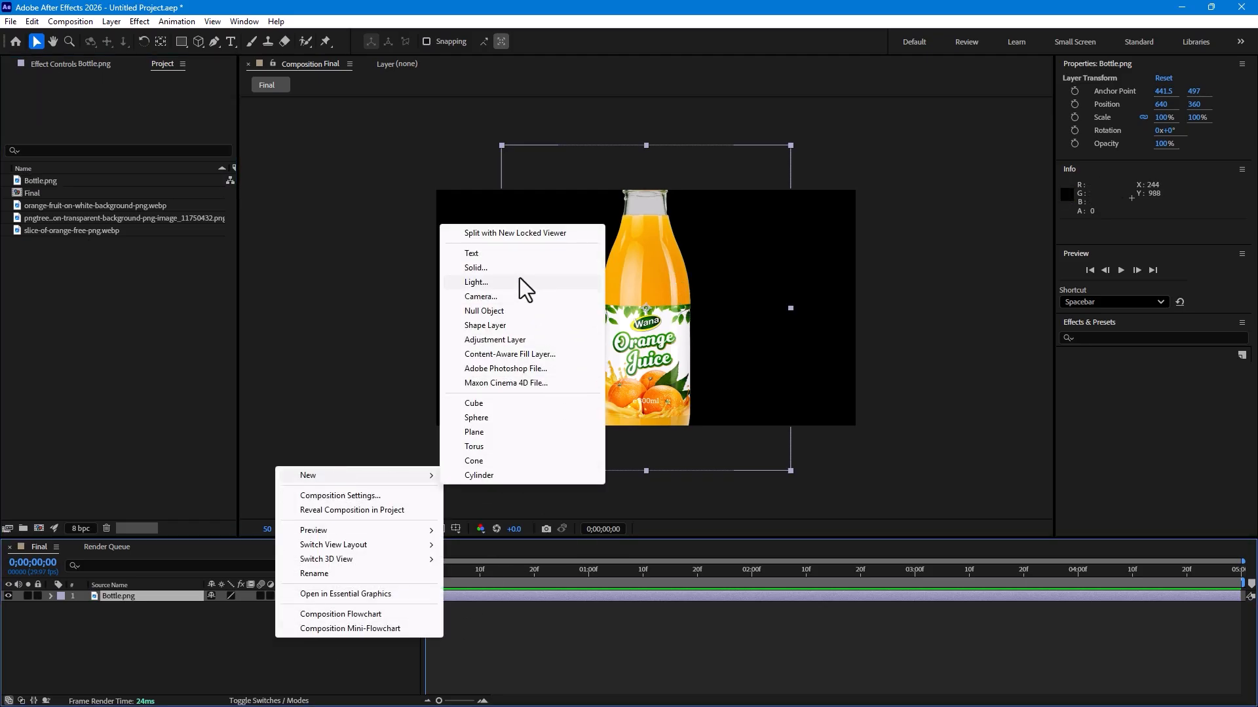
left_click(515, 293)
left_click(701, 257)
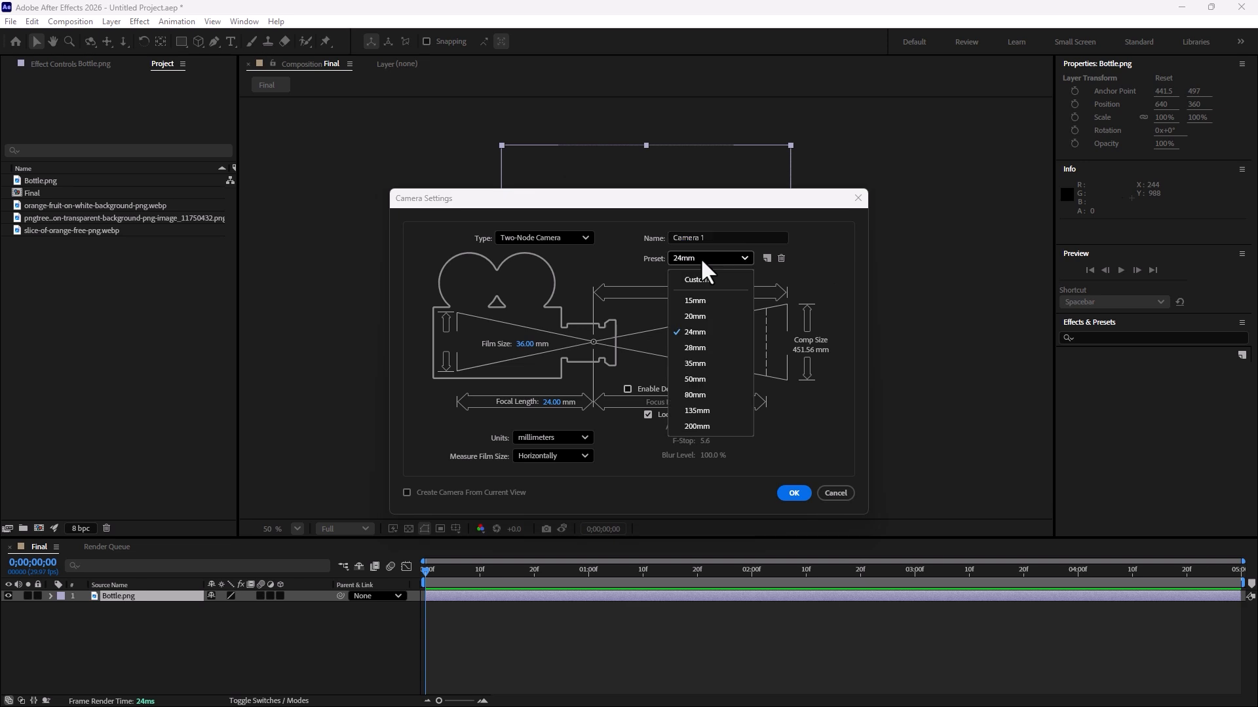
left_click(698, 317)
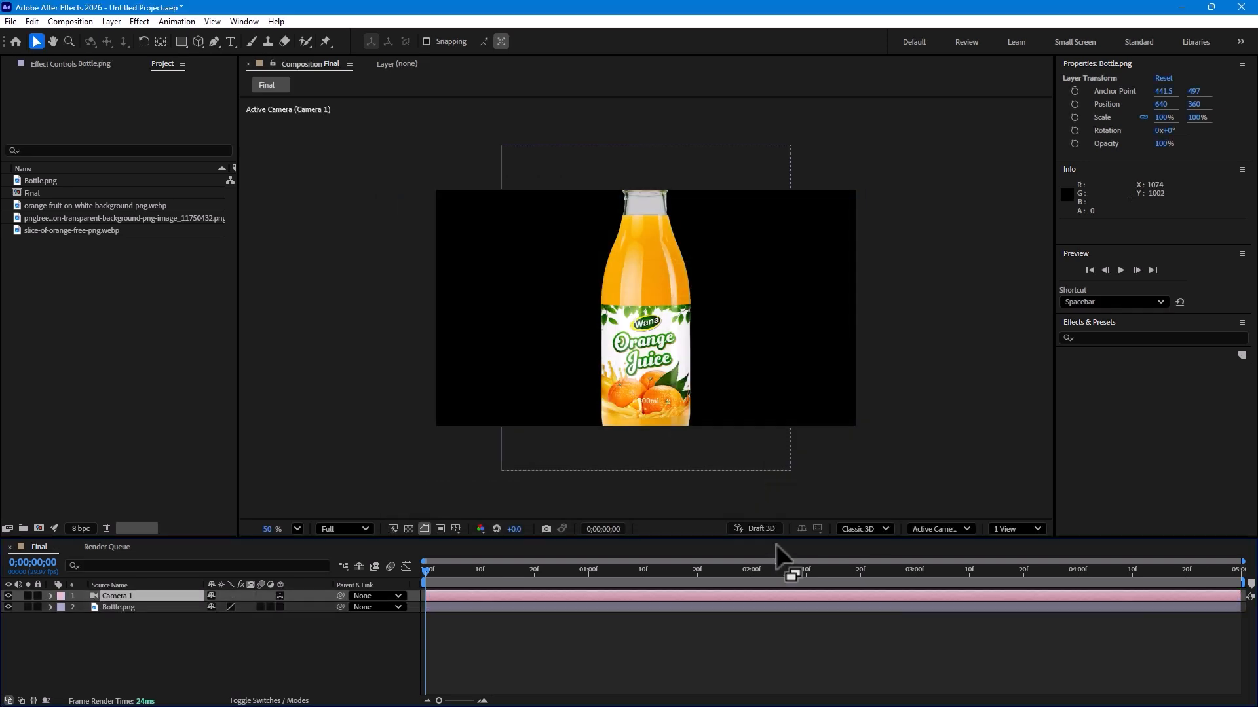
left_click(793, 493)
Step: Move the Bottle layer above the camera and make it a 3D layer
left_click(145, 607)
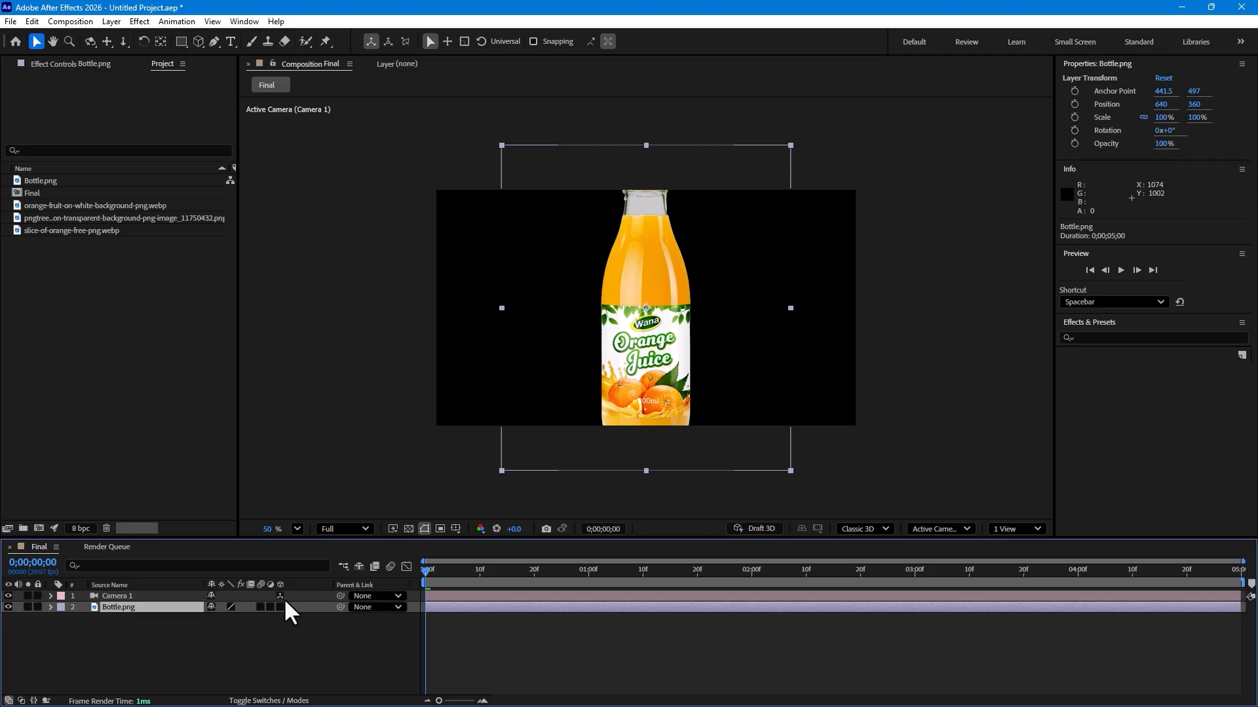
left_click_drag(114, 597, 136, 592)
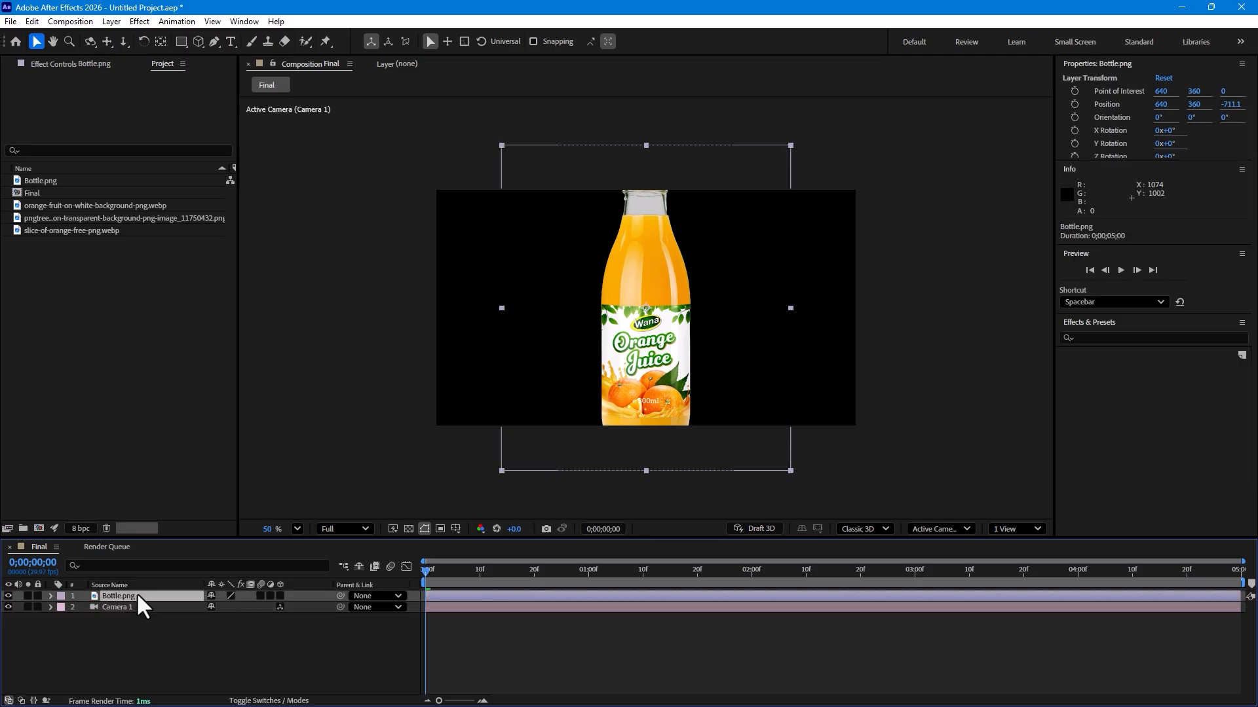
left_click(280, 595)
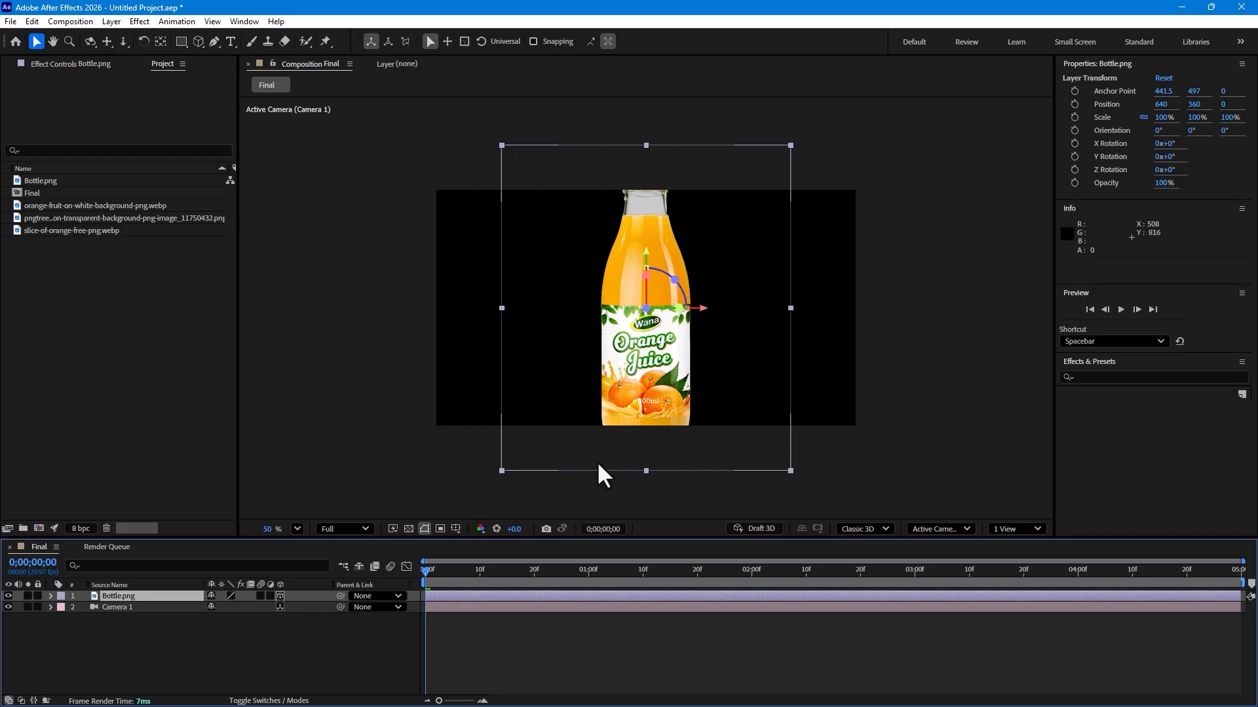
Step: Add the orange wedge image at the upper left as a 3D layer, rotated about 49° on Z
left_click_drag(42, 199, 486, 313)
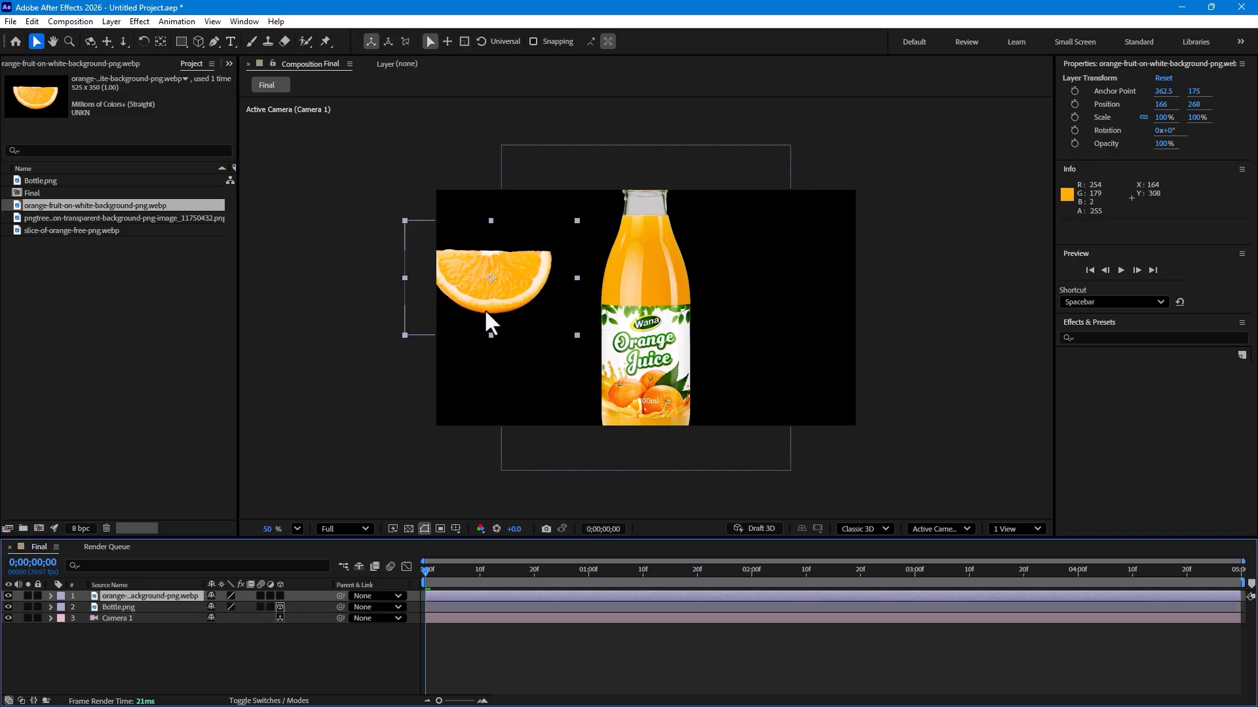
left_click(280, 595)
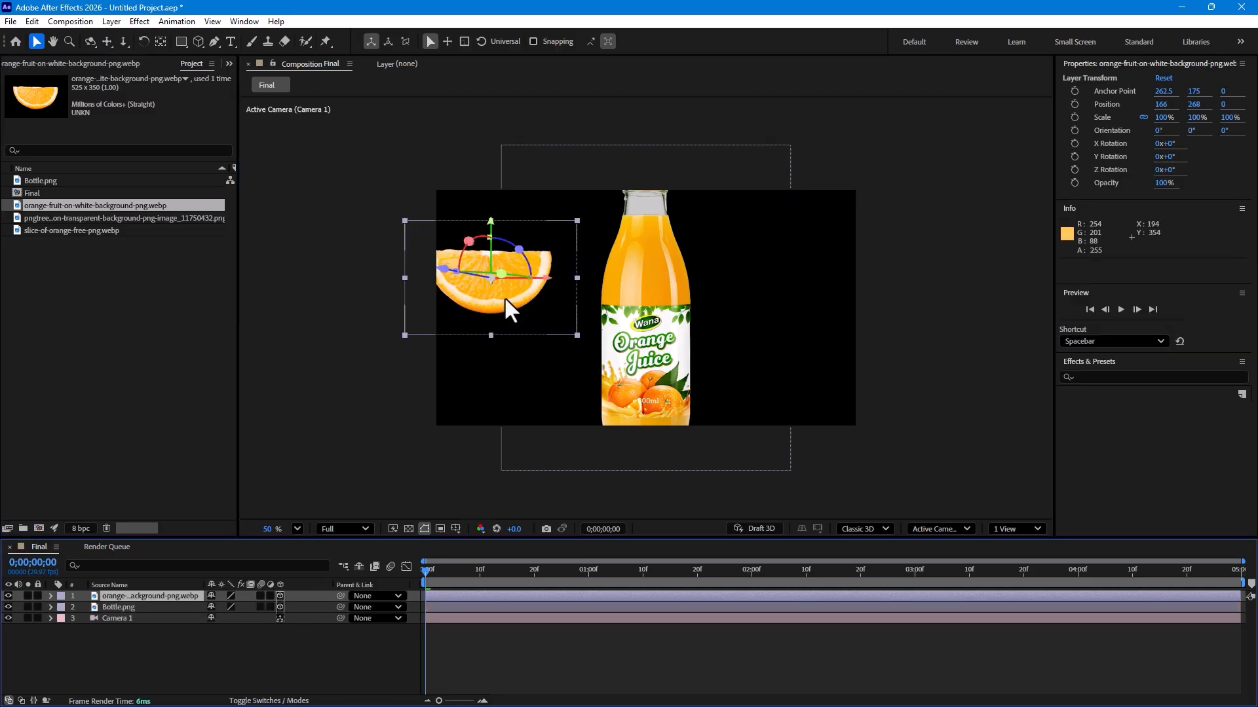
key("w")
left_click_drag(525, 257, 538, 305)
key("v")
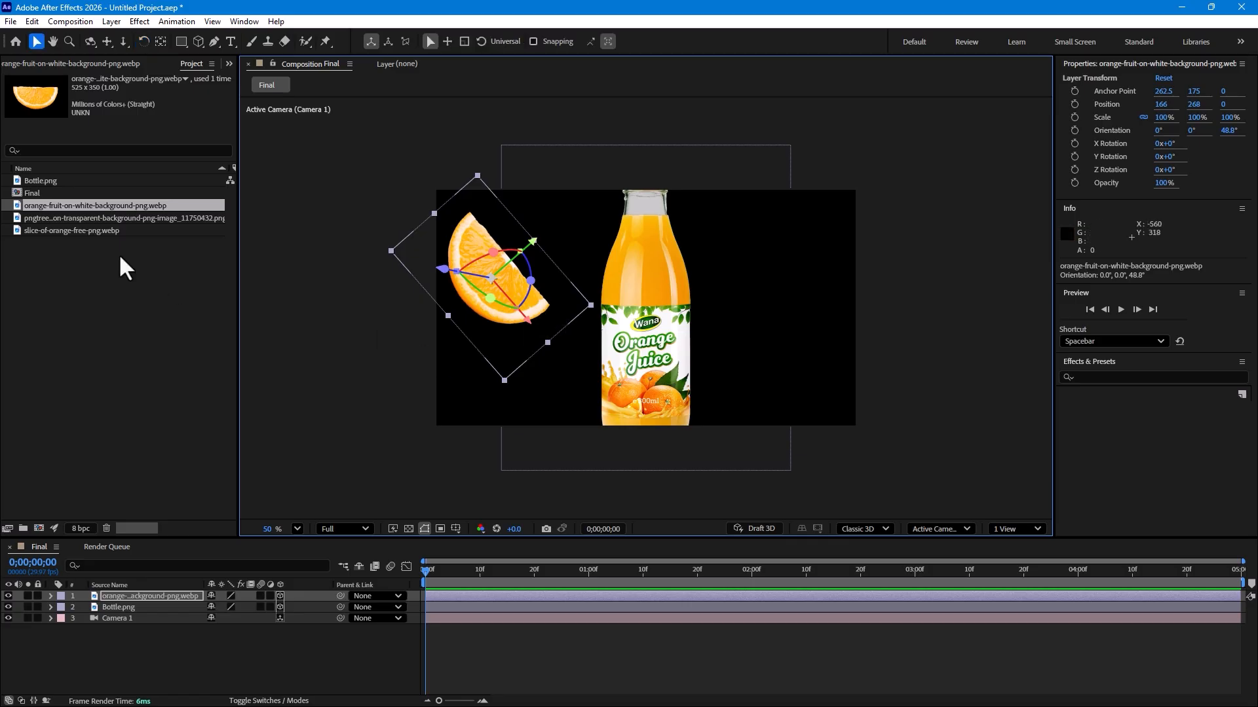
Step: Add the whole orange image at the upper right as a 3D layer, rotated about 305° on Z
left_click_drag(56, 218, 781, 258)
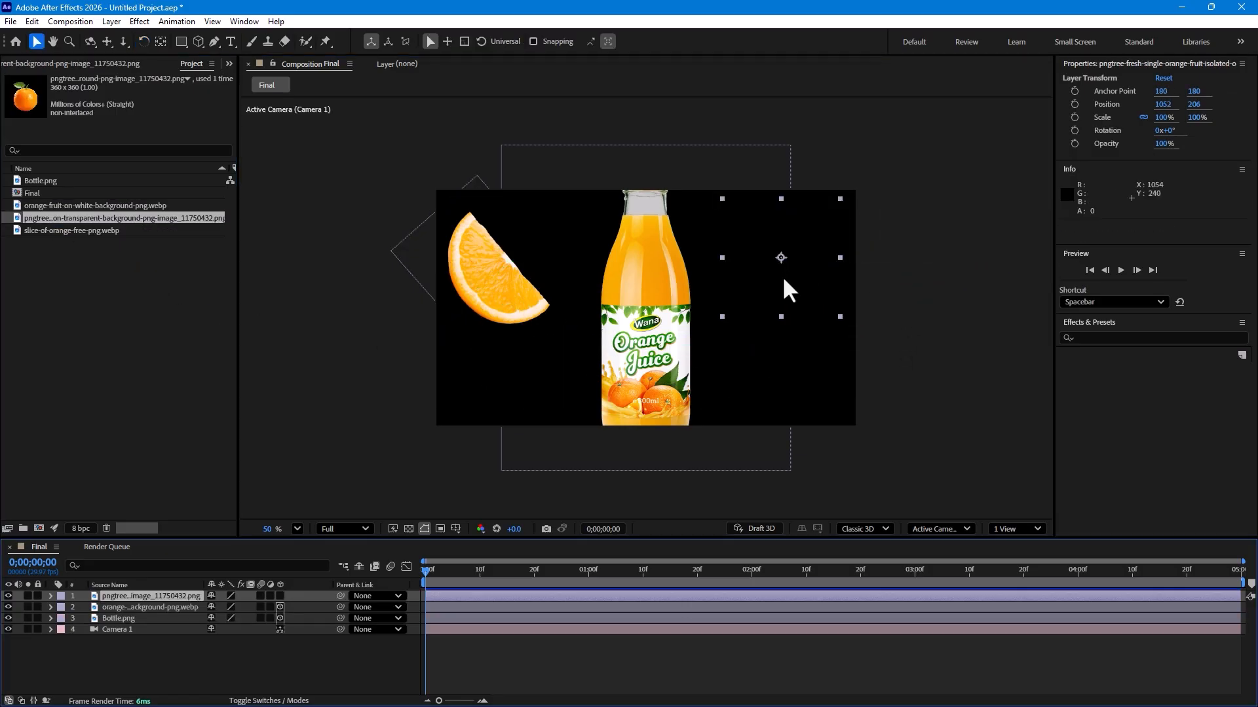
left_click(279, 596)
key("w")
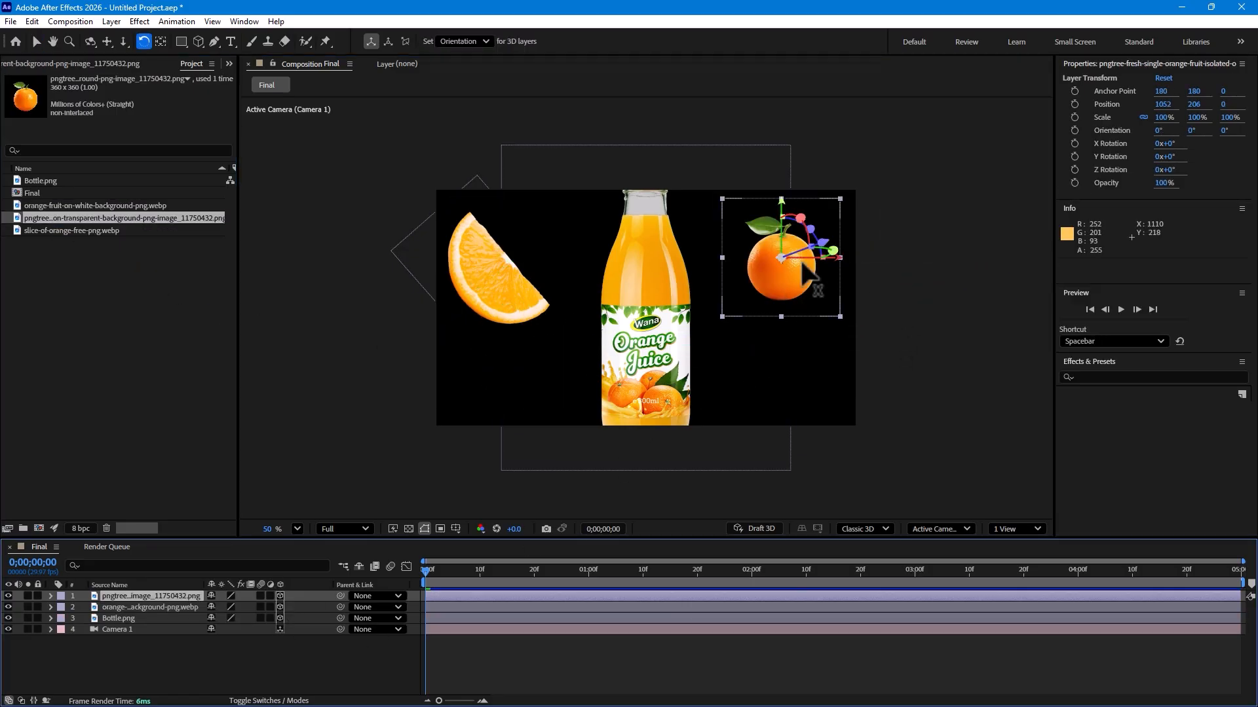
left_click_drag(808, 223, 745, 225)
Step: Add the orange slice image at the lower right as a 3D layer scaled to 39%
left_click_drag(97, 230, 705, 389)
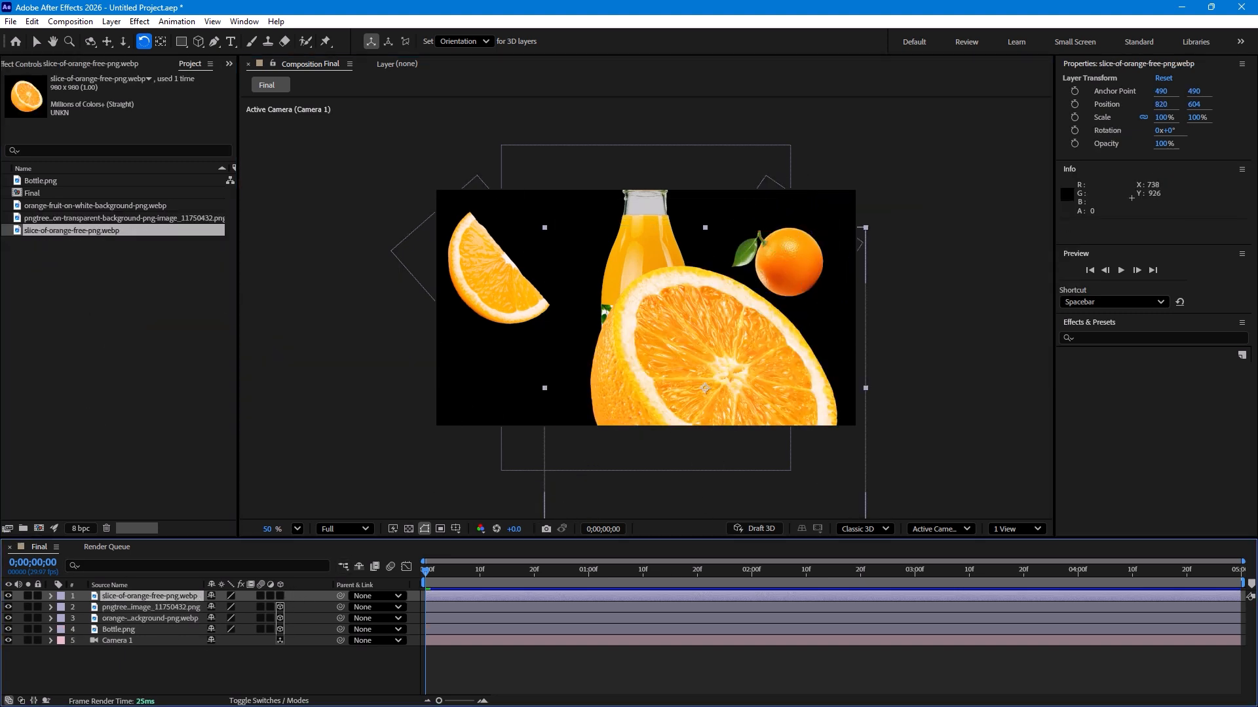
left_click(280, 596)
key("s")
left_click_drag(254, 607, 226, 615)
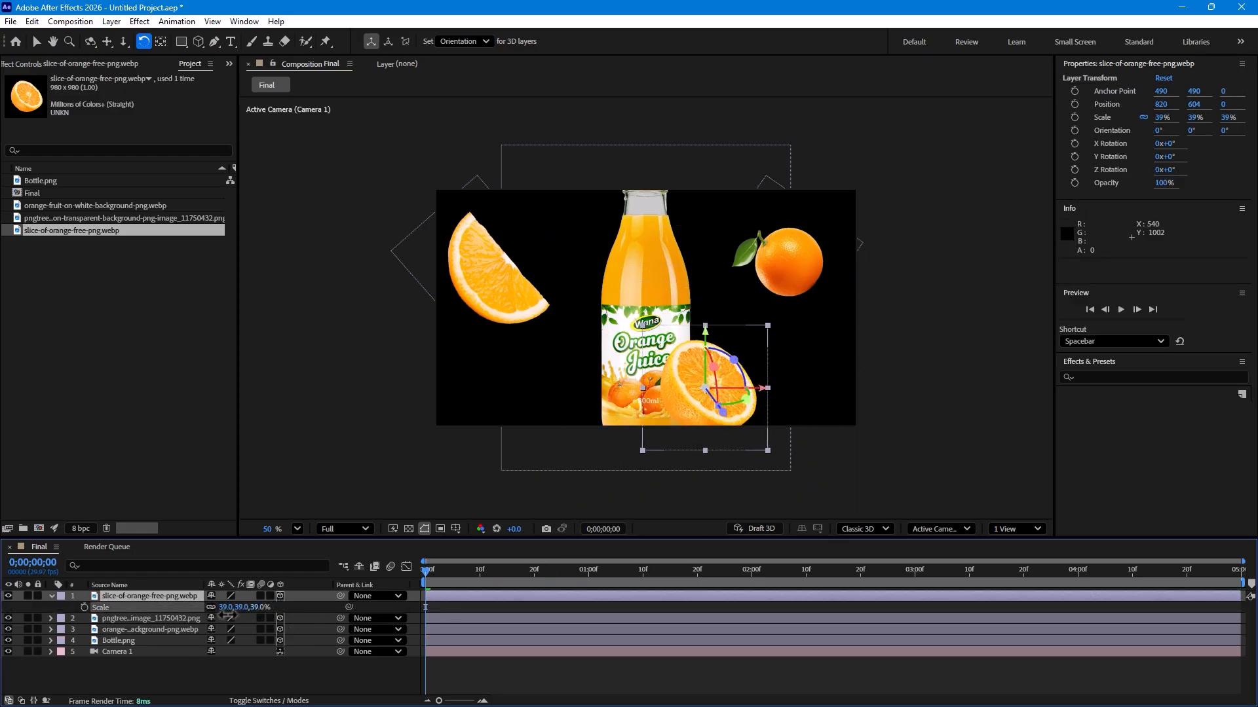
key("v")
left_click(321, 674)
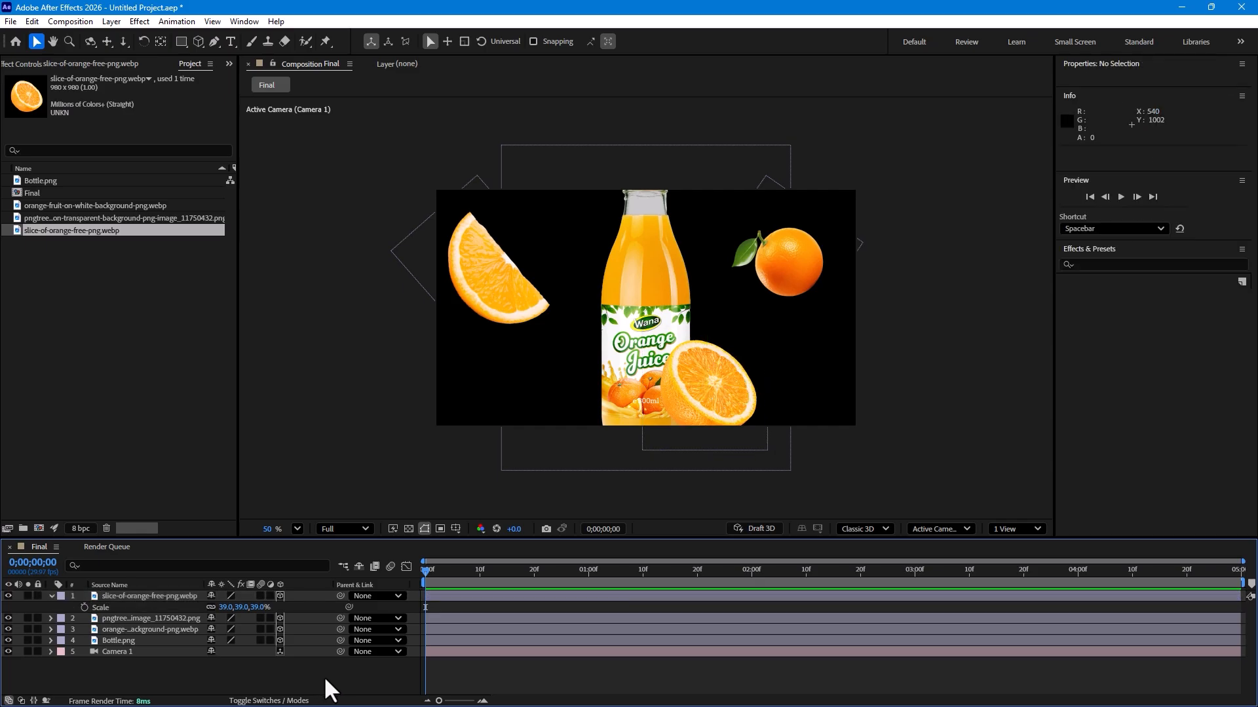
Step: In Top view, push the bottle back in depth to a Z position of about 546
left_click(121, 641)
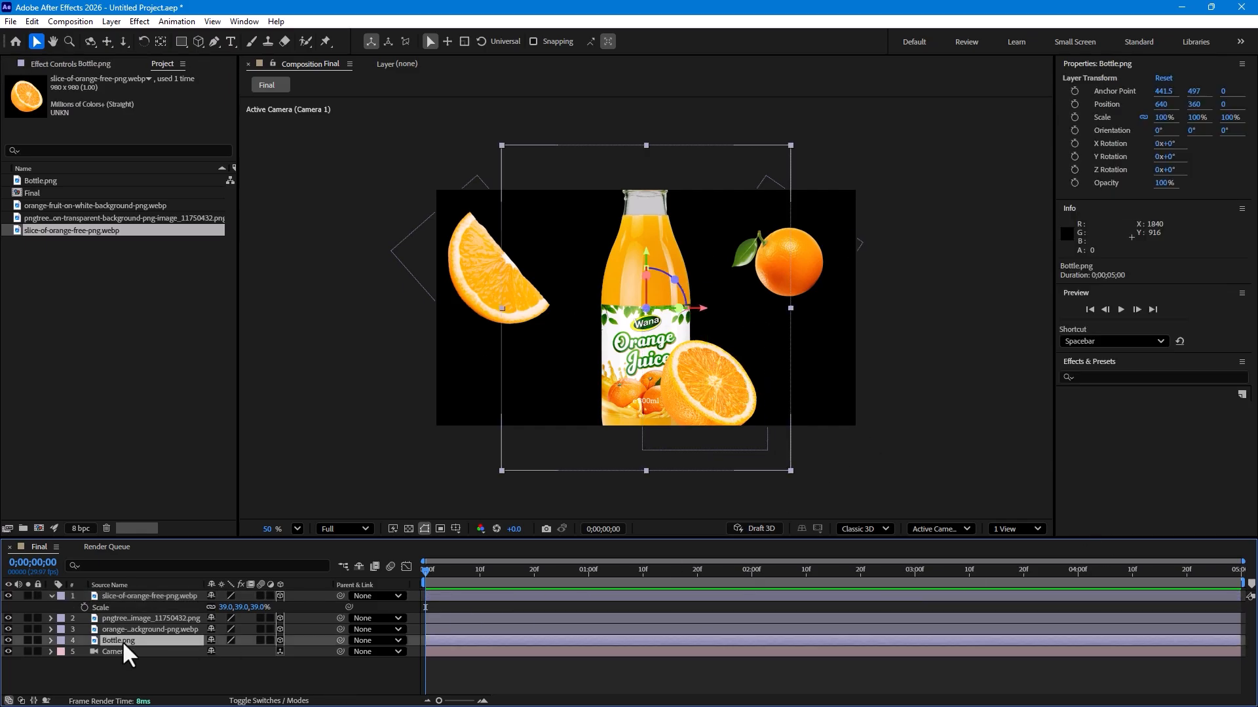
left_click(959, 526)
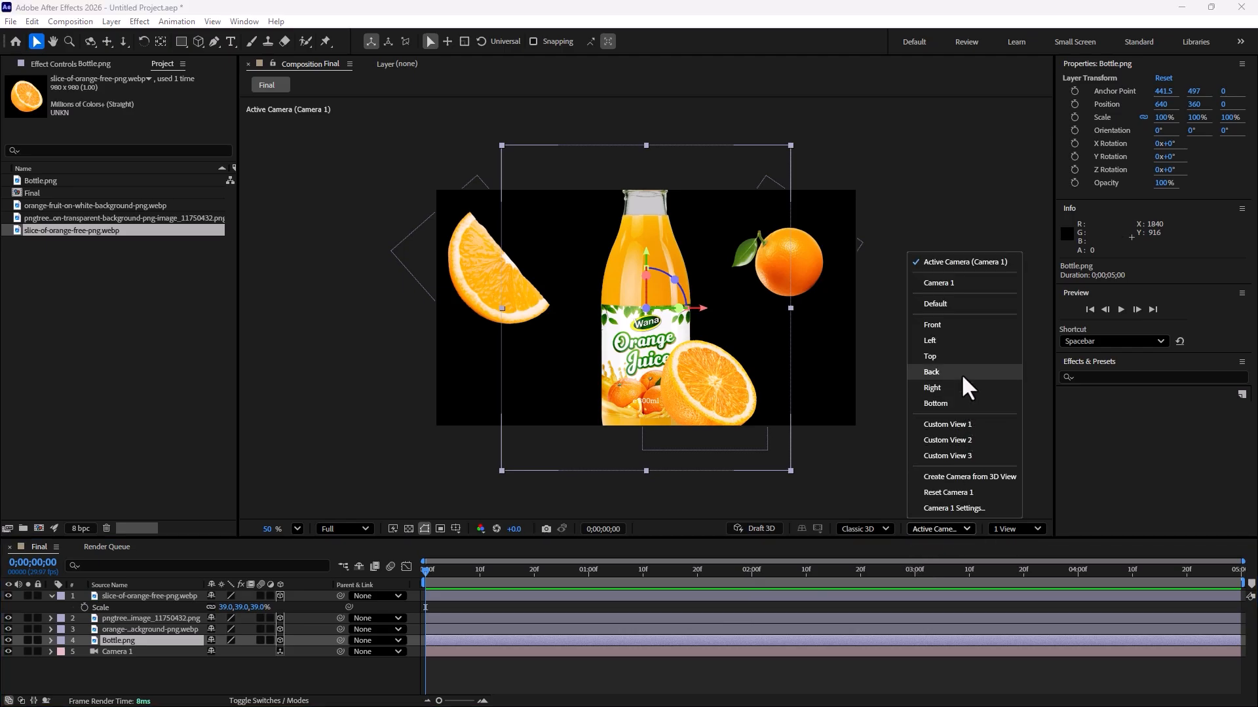
left_click(960, 355)
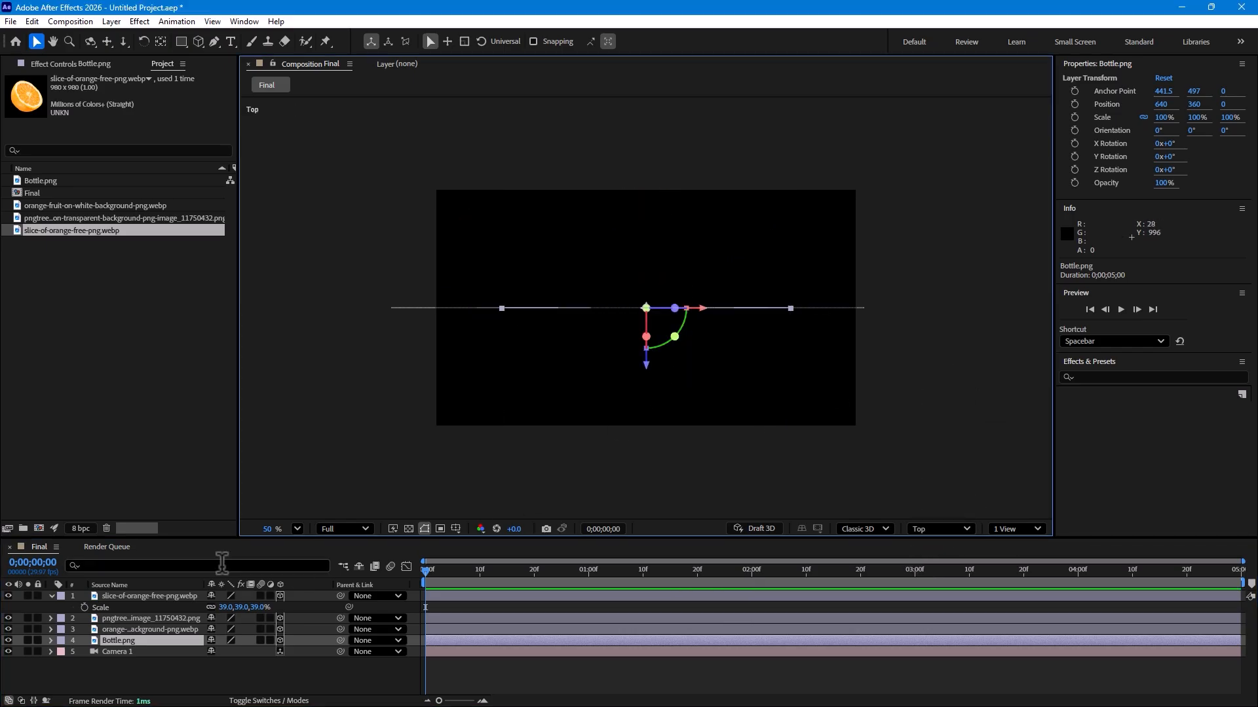
left_click_drag(646, 365, 667, 185)
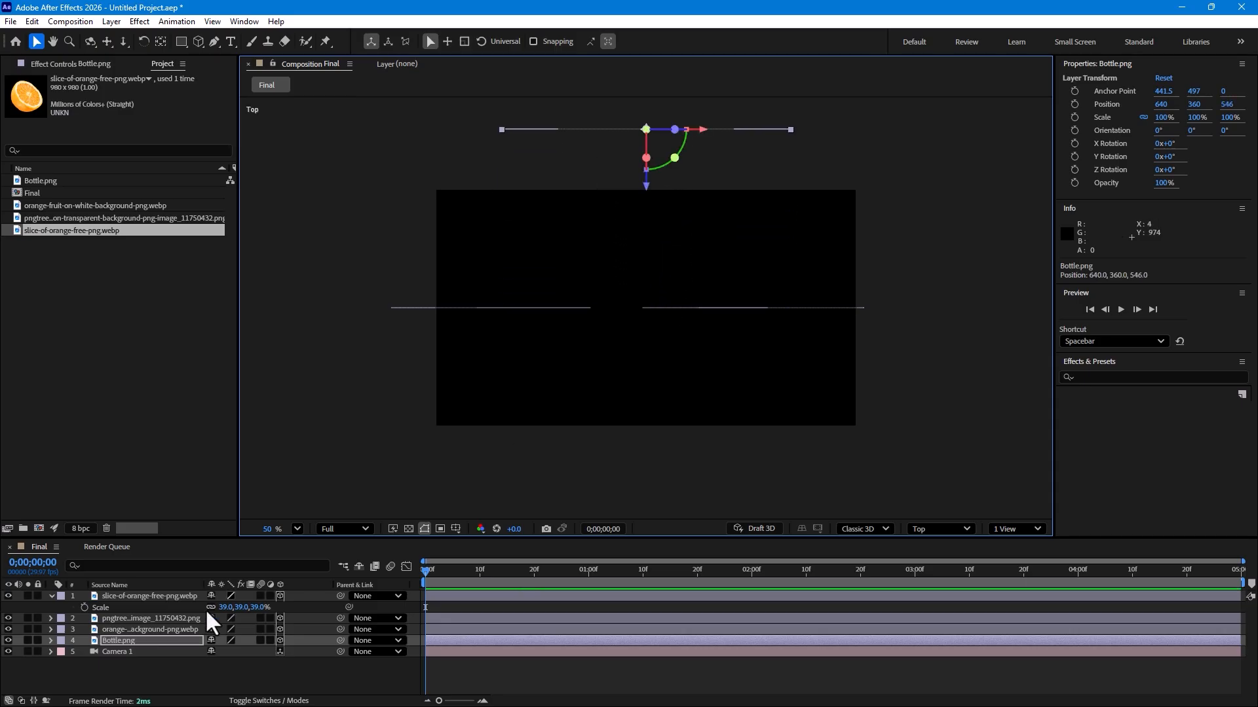
Step: Move the orange wedge back to Z about 336 and the whole orange to Z about 178
left_click(115, 652)
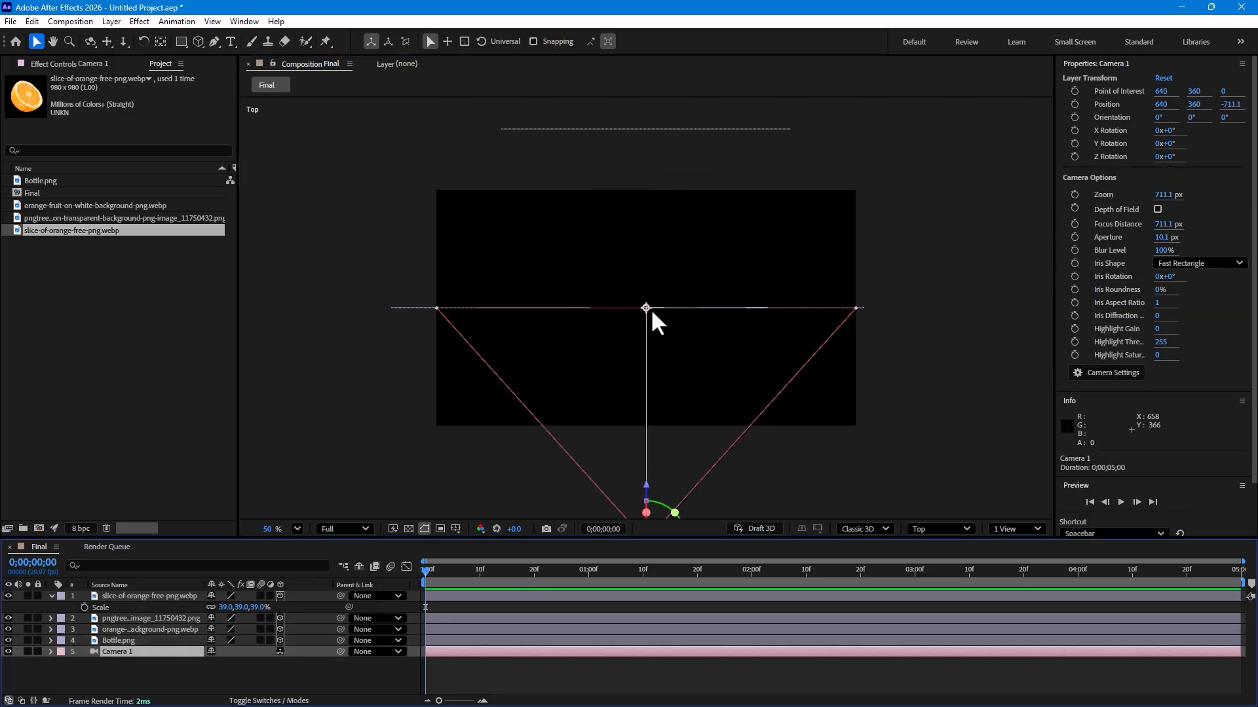
left_click(125, 630)
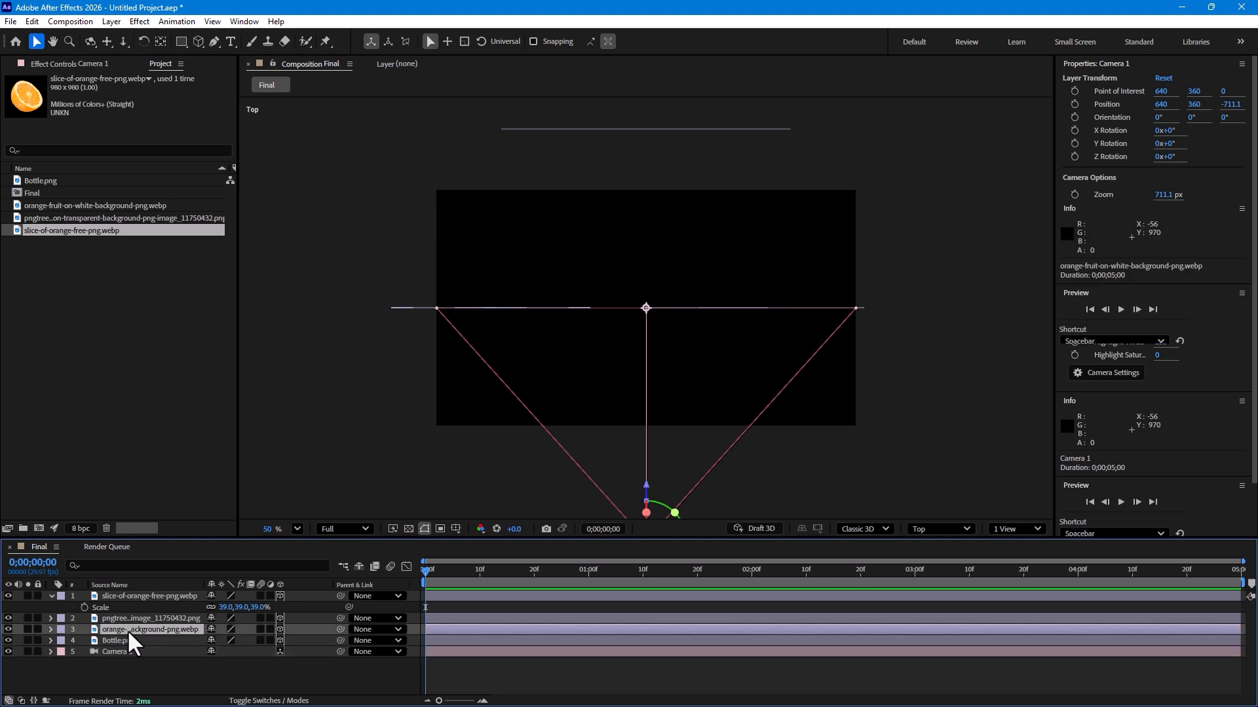
left_click_drag(494, 360, 499, 251)
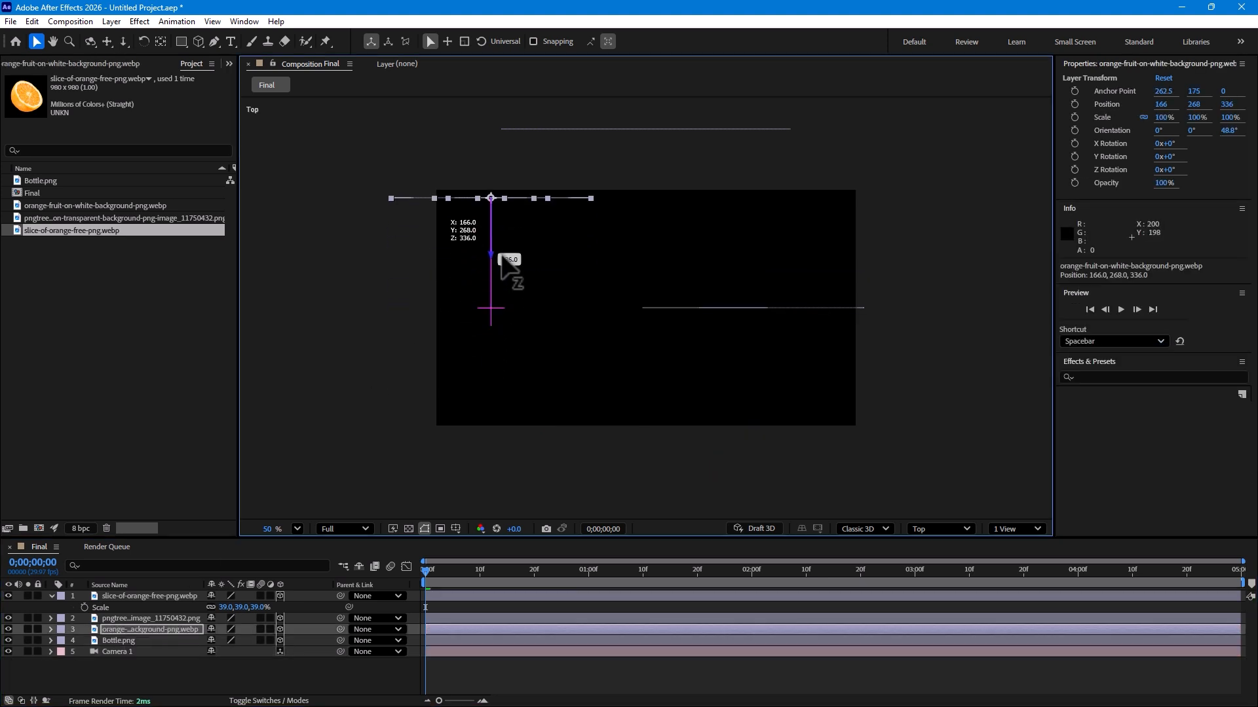
left_click(148, 618)
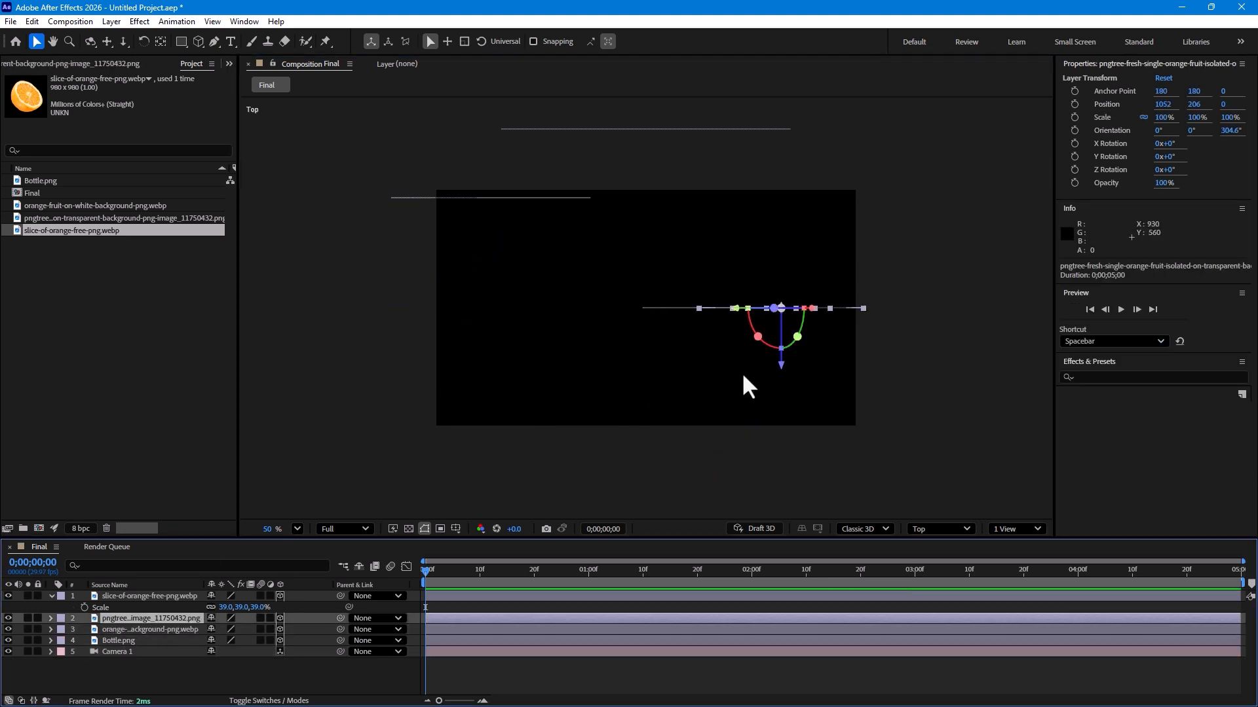
left_click_drag(781, 367, 796, 306)
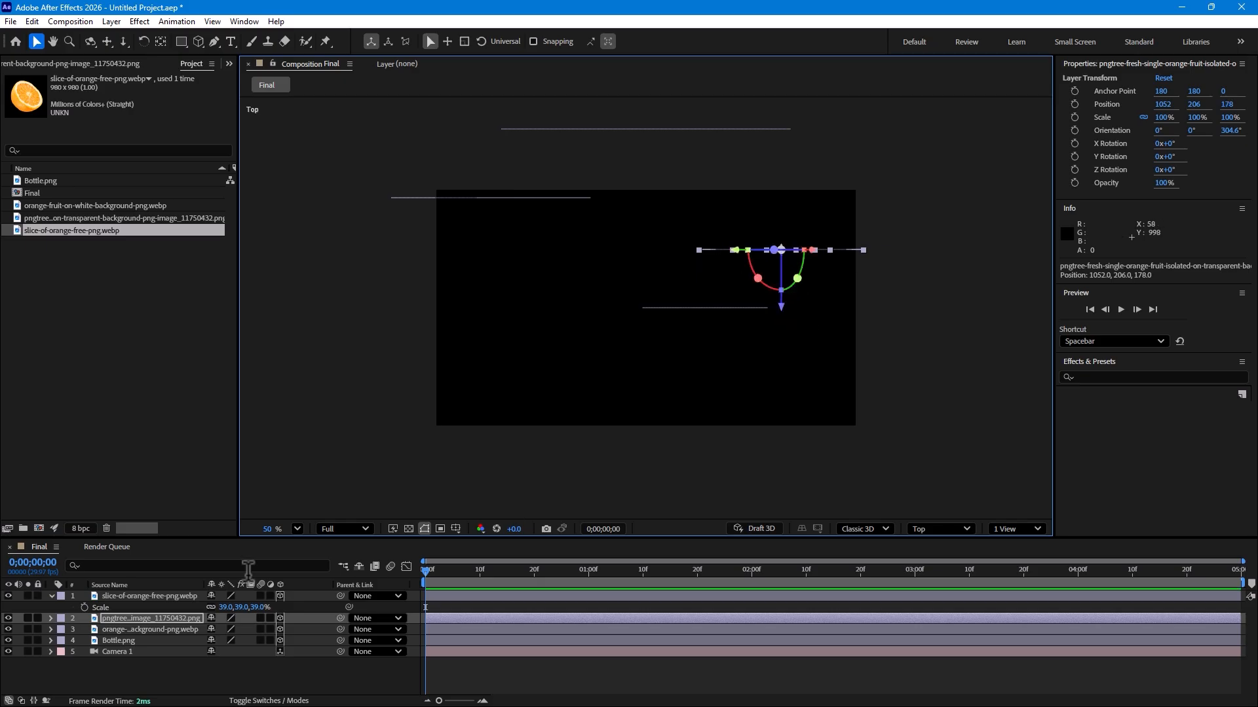
Step: Bring the orange slice forward to a Z position of about -50, then select the camera
left_click(135, 587)
left_click(135, 593)
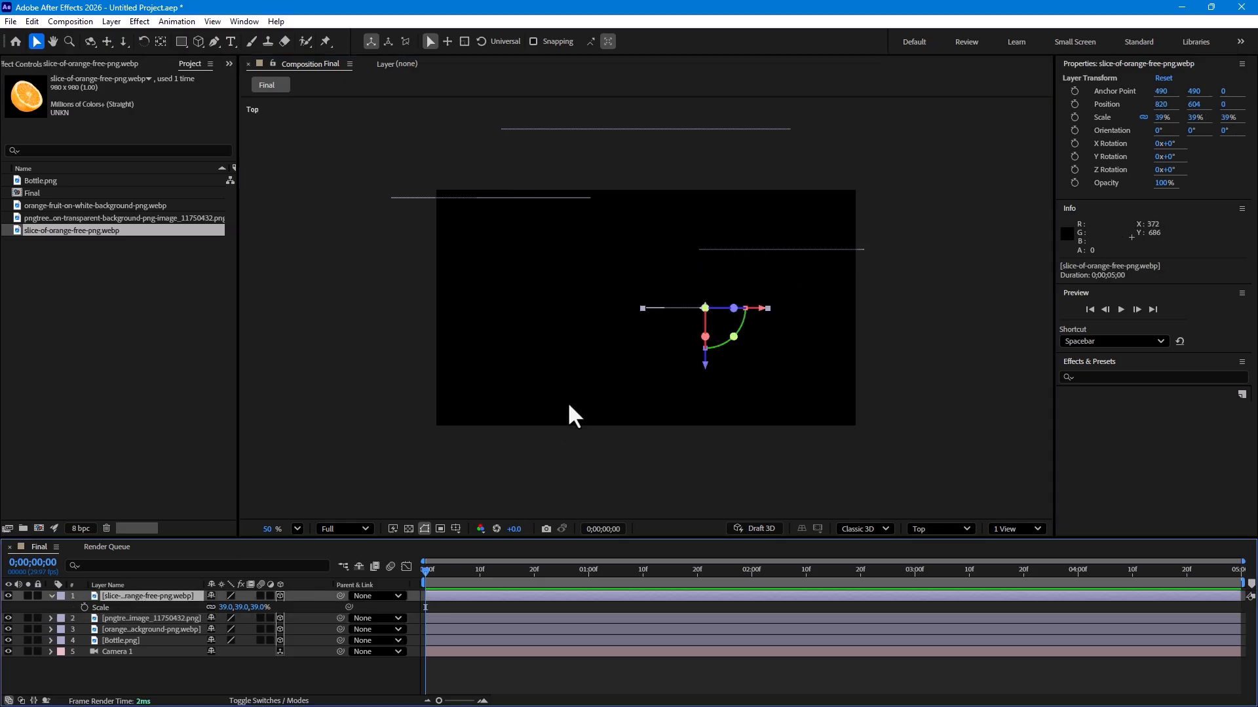
left_click_drag(705, 364, 712, 382)
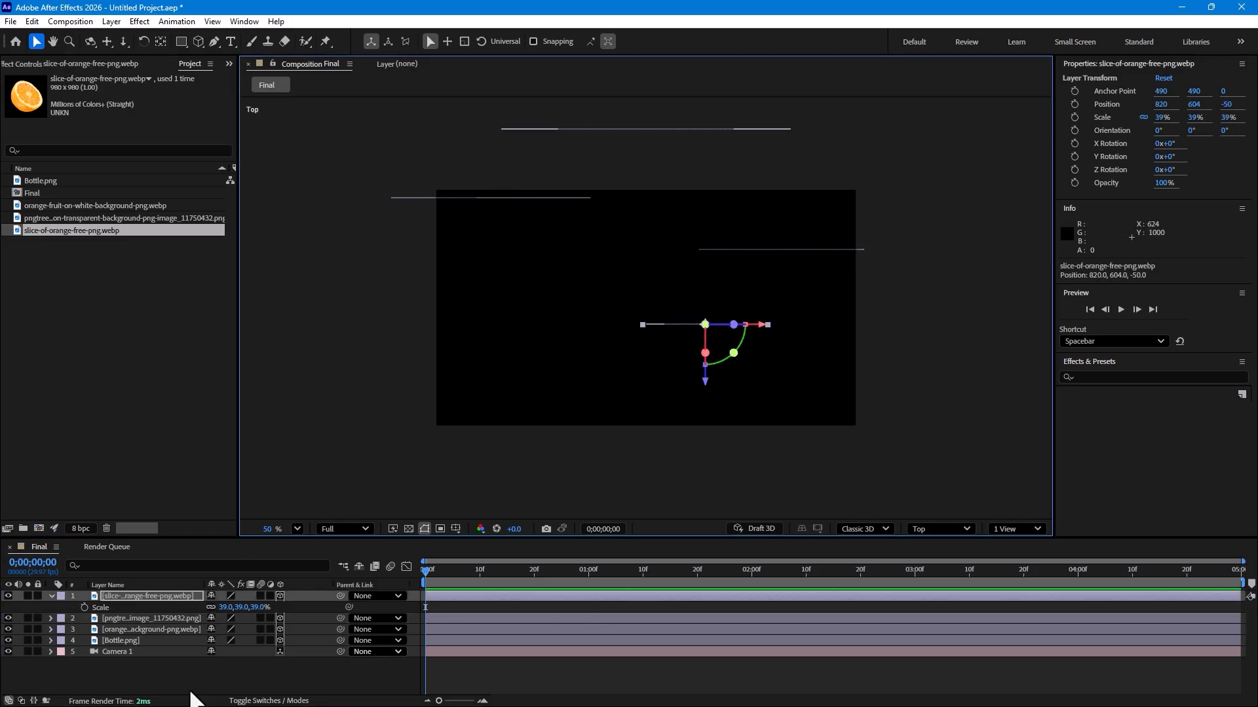
left_click(125, 651)
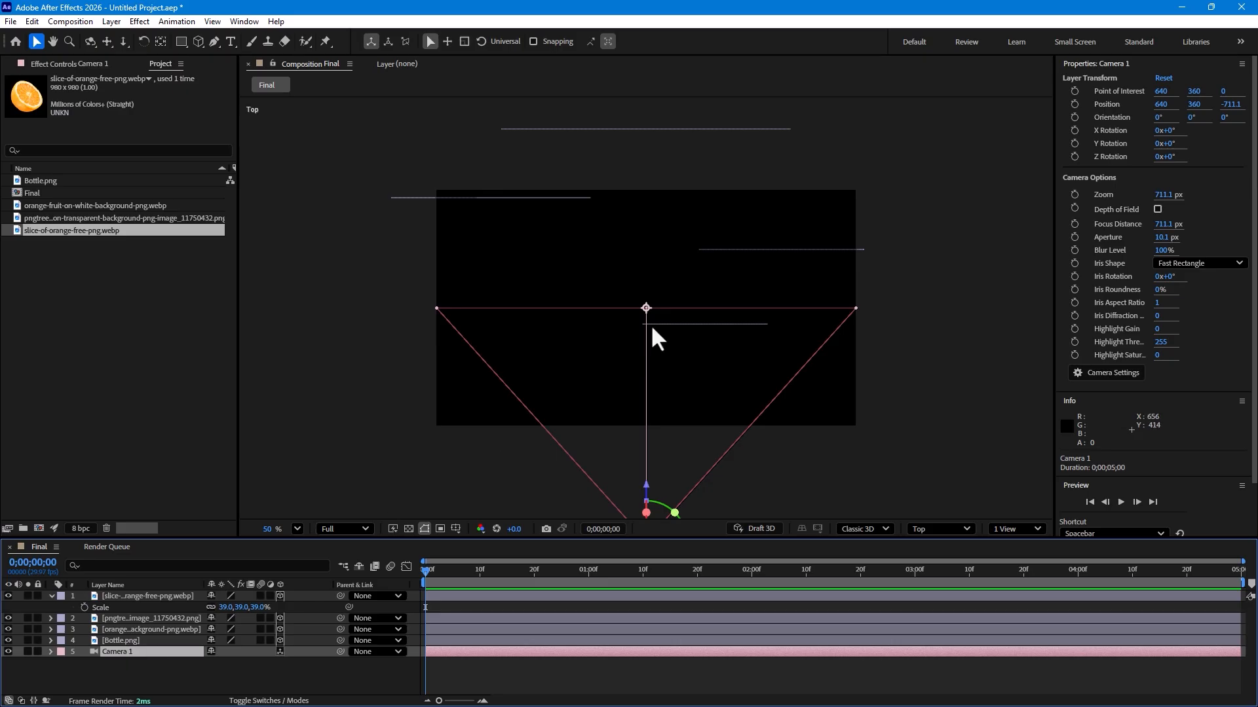
Step: In Top view, pull the camera back to a Z position of about -1486
scroll(657, 338, "down", 3)
scroll(640, 458, "down", 1)
left_click_drag(671, 430, 599, 508)
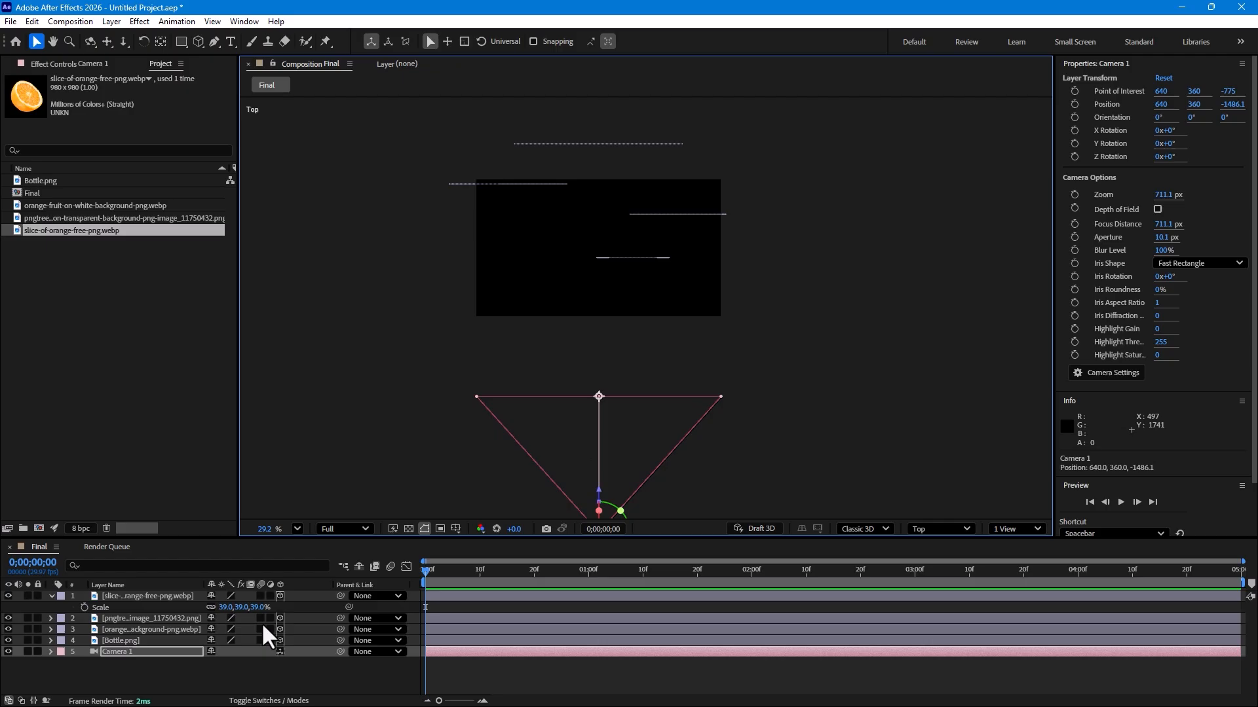
Step: Duplicate the three orange image layers and move the copies forward in depth to Z about -468
left_click(140, 618)
left_click(135, 639, "shift")
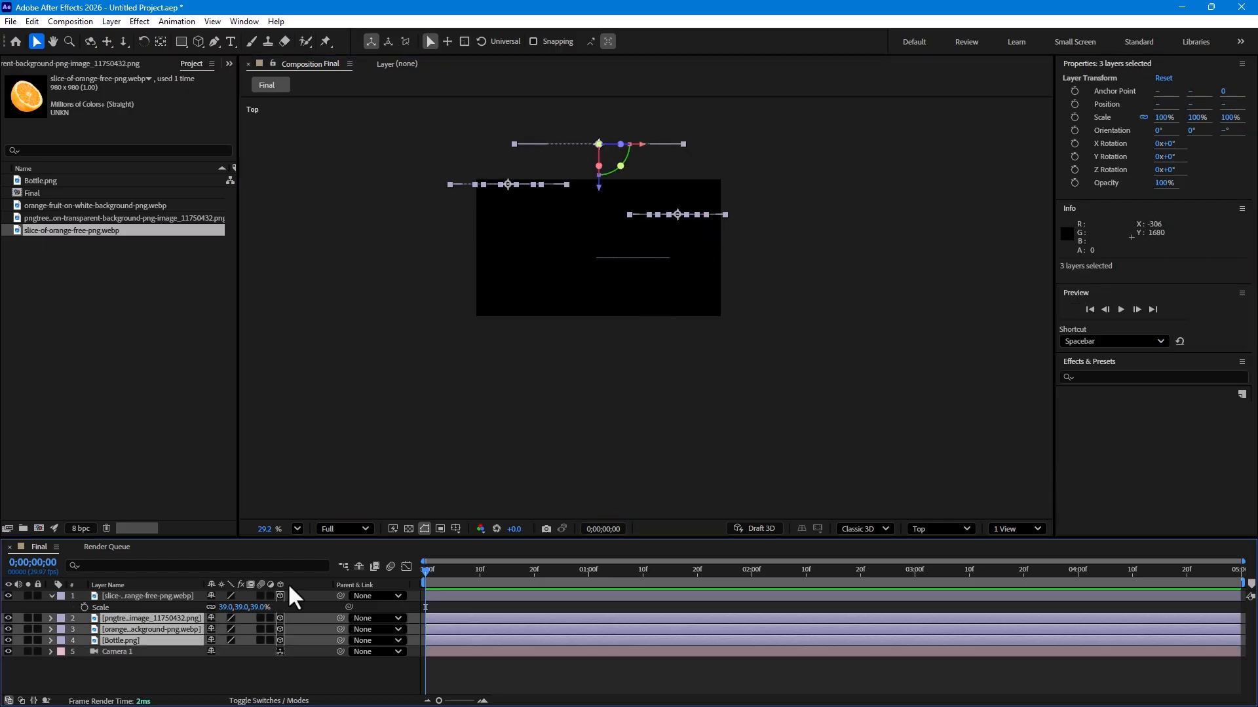
left_click(189, 670)
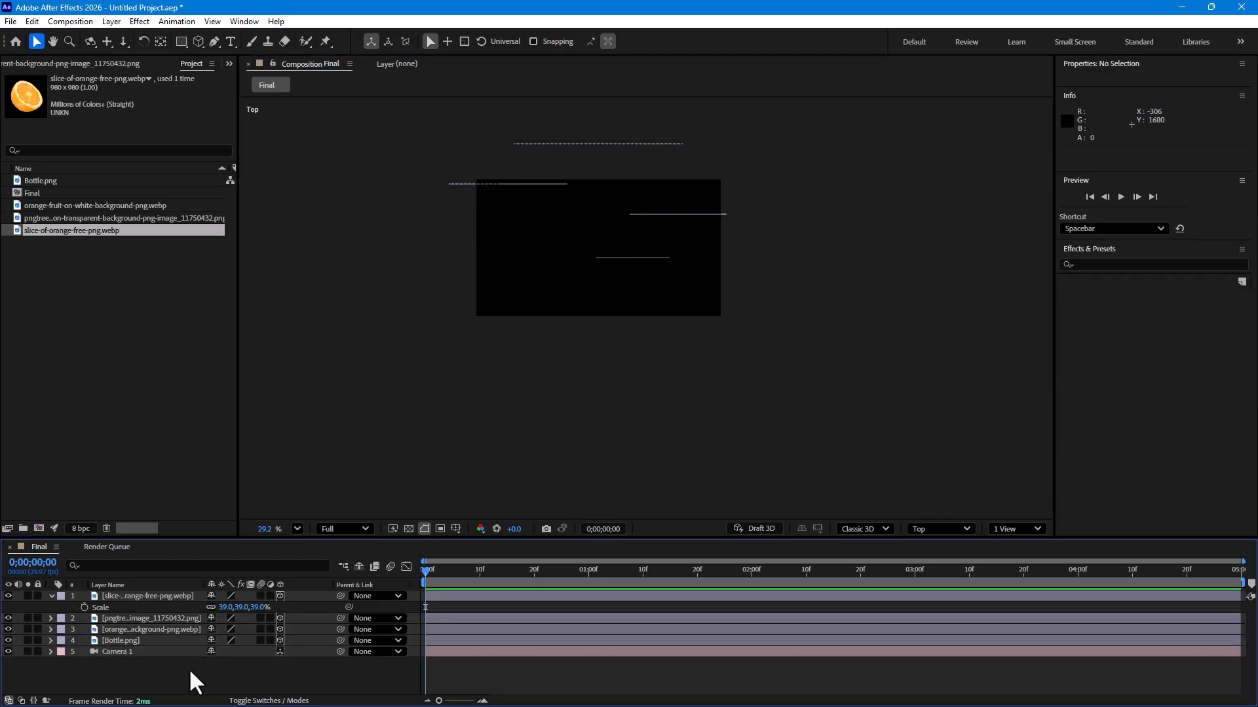
left_click(51, 596)
left_click(122, 595)
left_click(131, 617, "shift")
key("ctrl+d")
left_click_drag(630, 302, 625, 382)
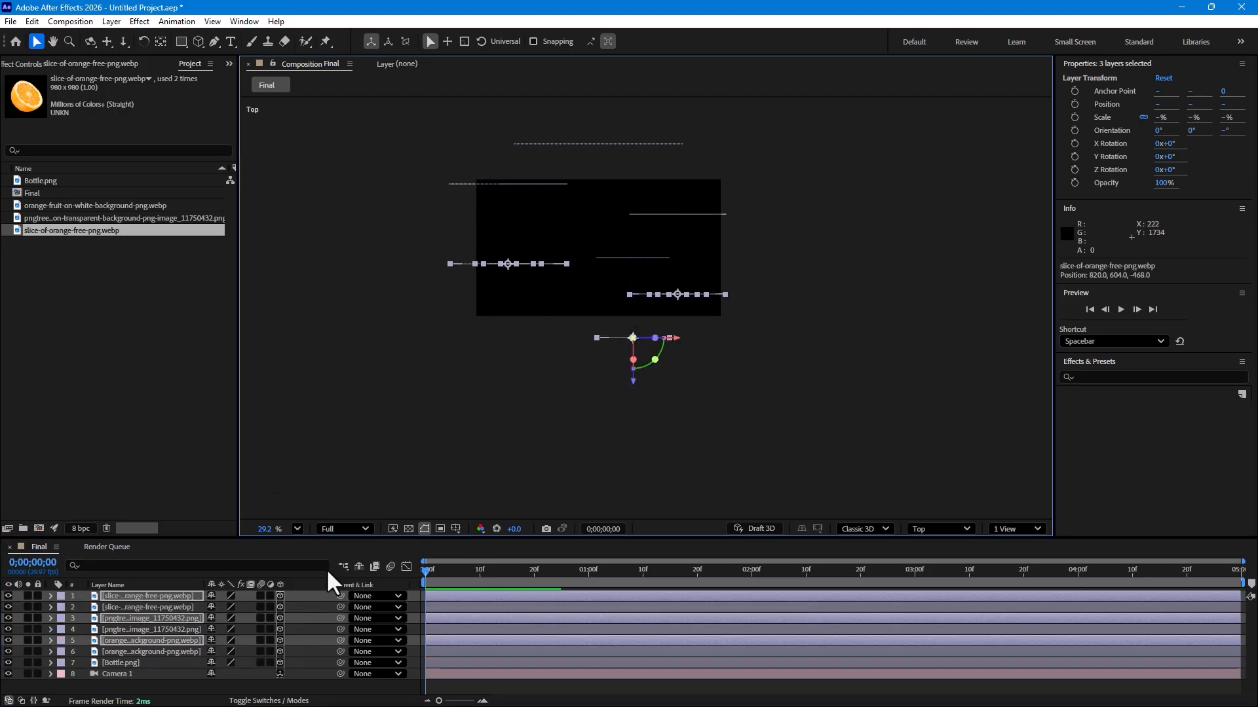
Step: Select the camera and switch the viewer to the Camera 1 view
left_click(157, 673)
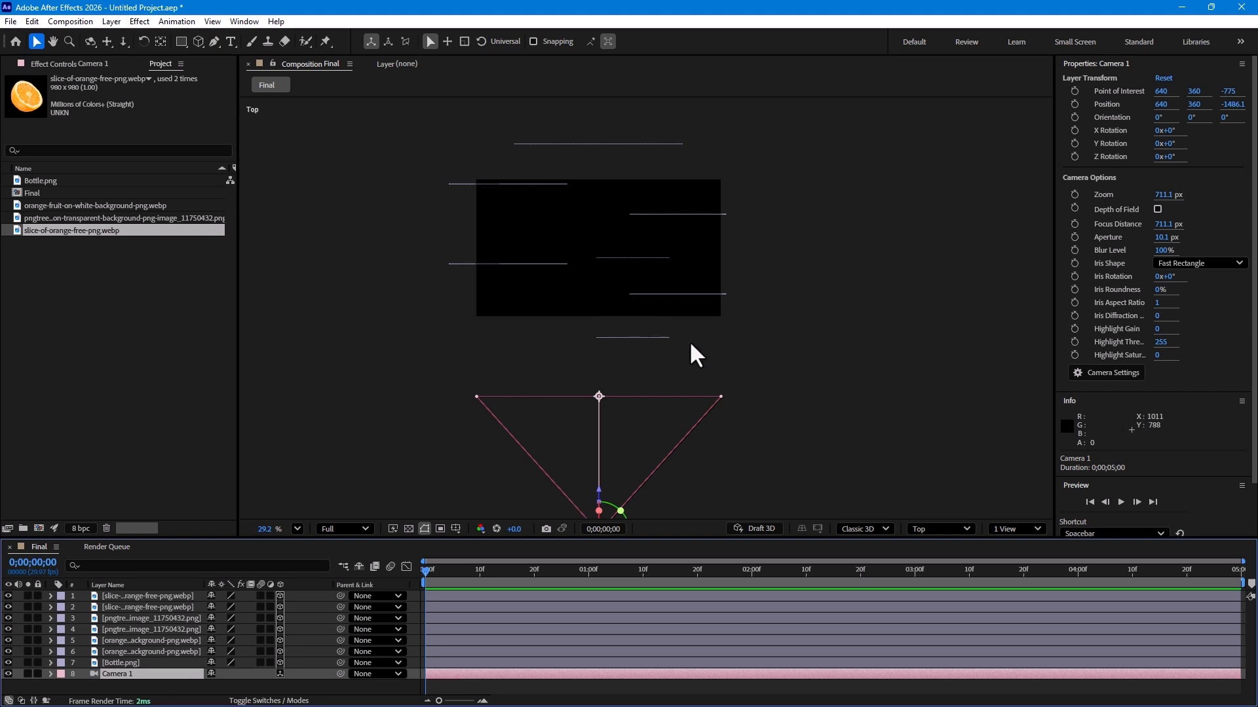
left_click(936, 530)
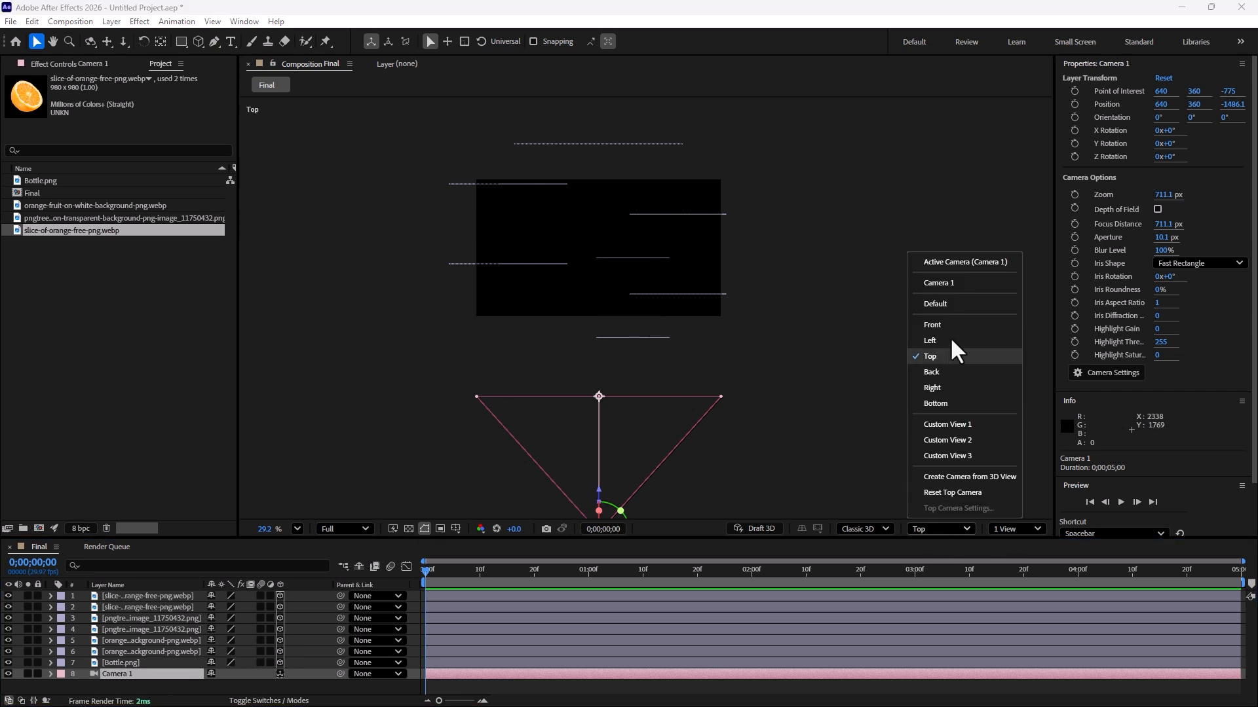
left_click(956, 282)
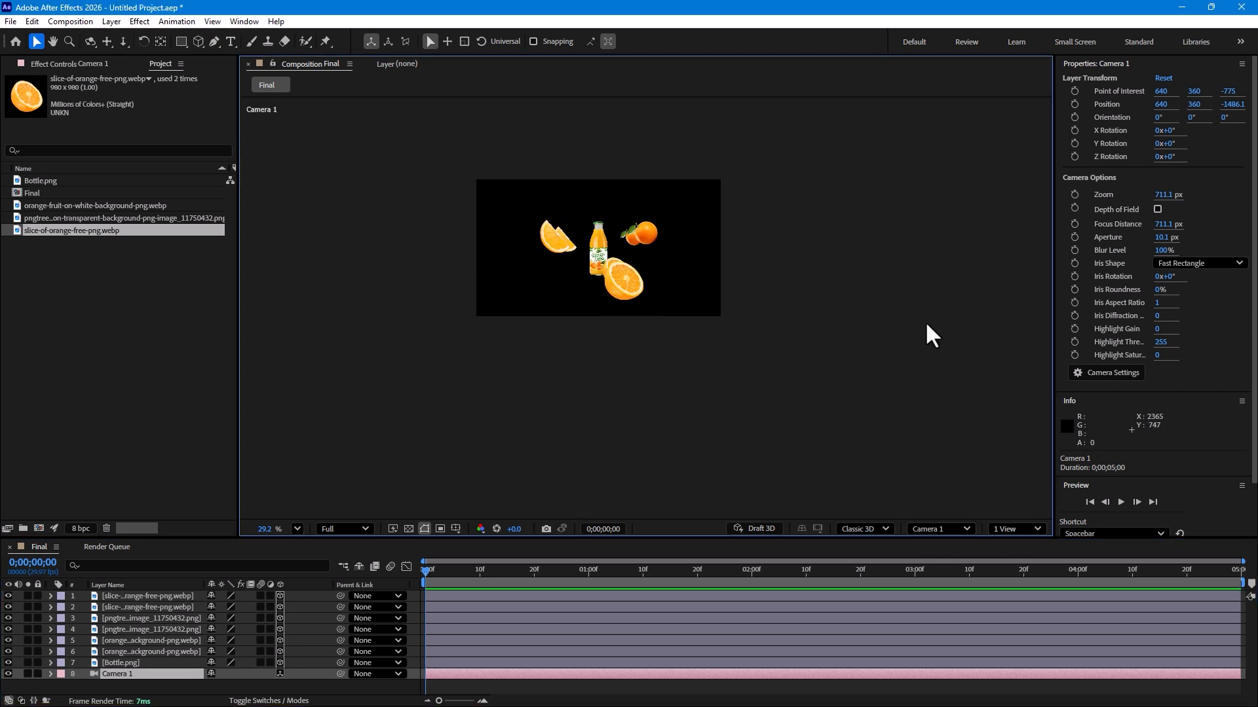
Step: Move the orange wedge copy to the left of the bottle and rotate it about 332° around Z
scroll(560, 237, "up", 1)
left_click(551, 239)
scroll(551, 238, "up", 3)
left_click_drag(565, 252, 526, 176)
key("w")
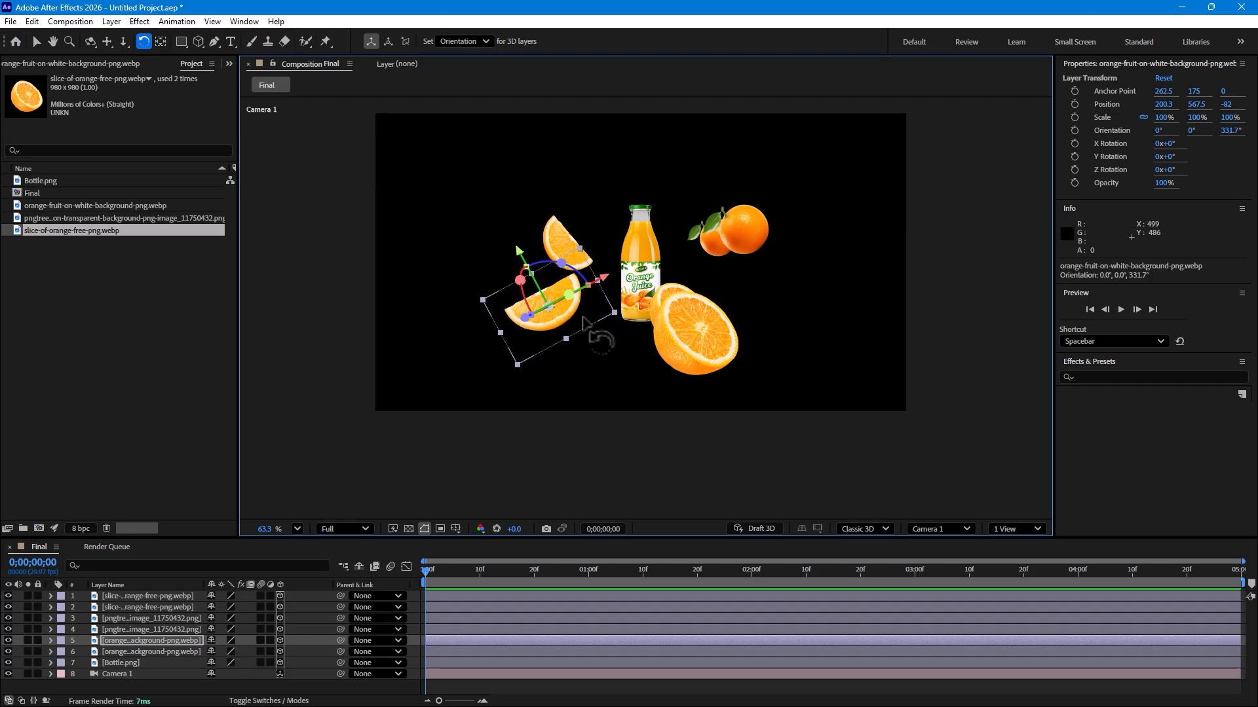
key("v")
left_click_drag(563, 316, 574, 335)
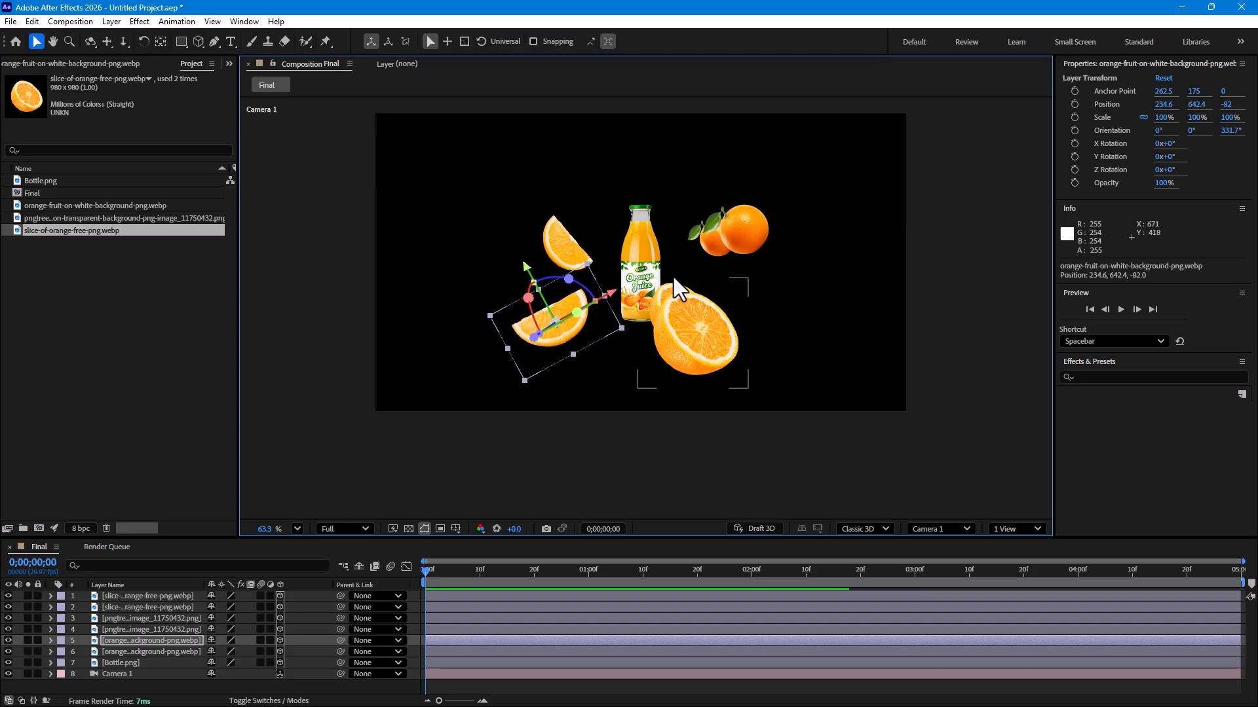
Step: Rearrange the duplicated orange and slice images around the bottle in the camera view
left_click_drag(745, 225, 567, 288)
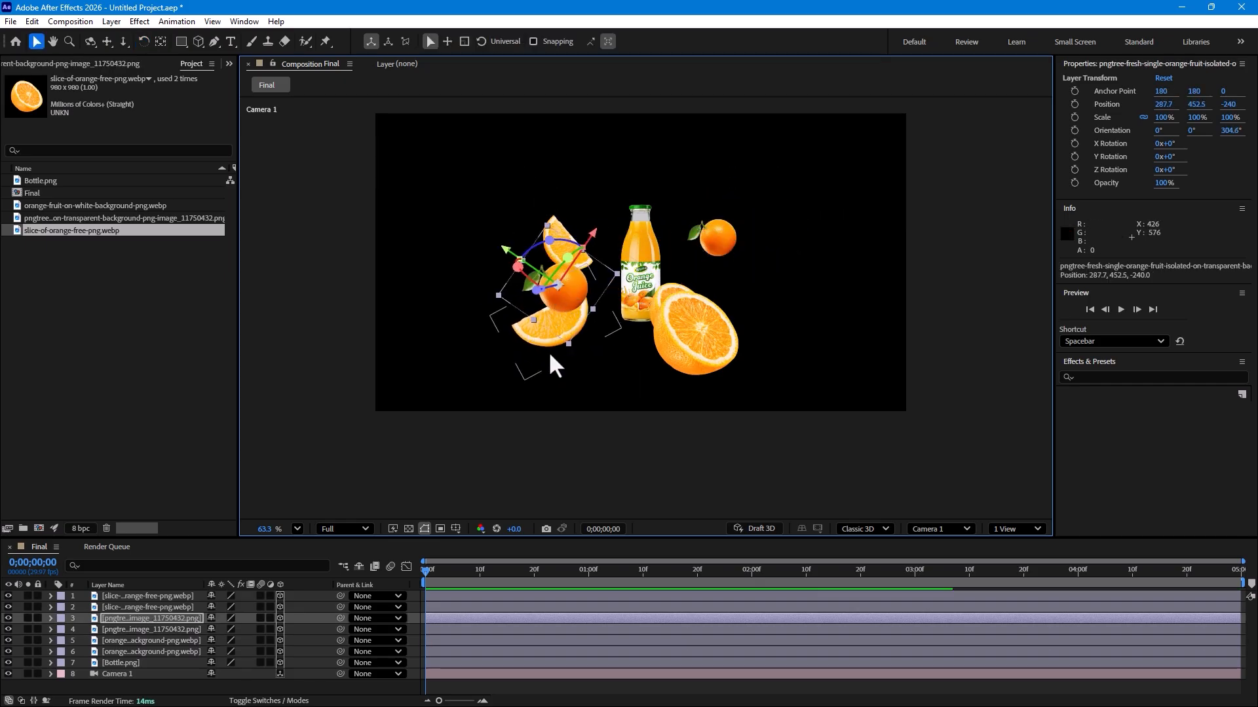
left_click_drag(523, 335, 724, 288)
left_click(582, 315)
left_click_drag(577, 310, 589, 329)
left_click_drag(556, 234, 591, 210)
left_click_drag(678, 359, 612, 375)
left_click_drag(696, 313, 741, 330)
left_click_drag(630, 353, 663, 330)
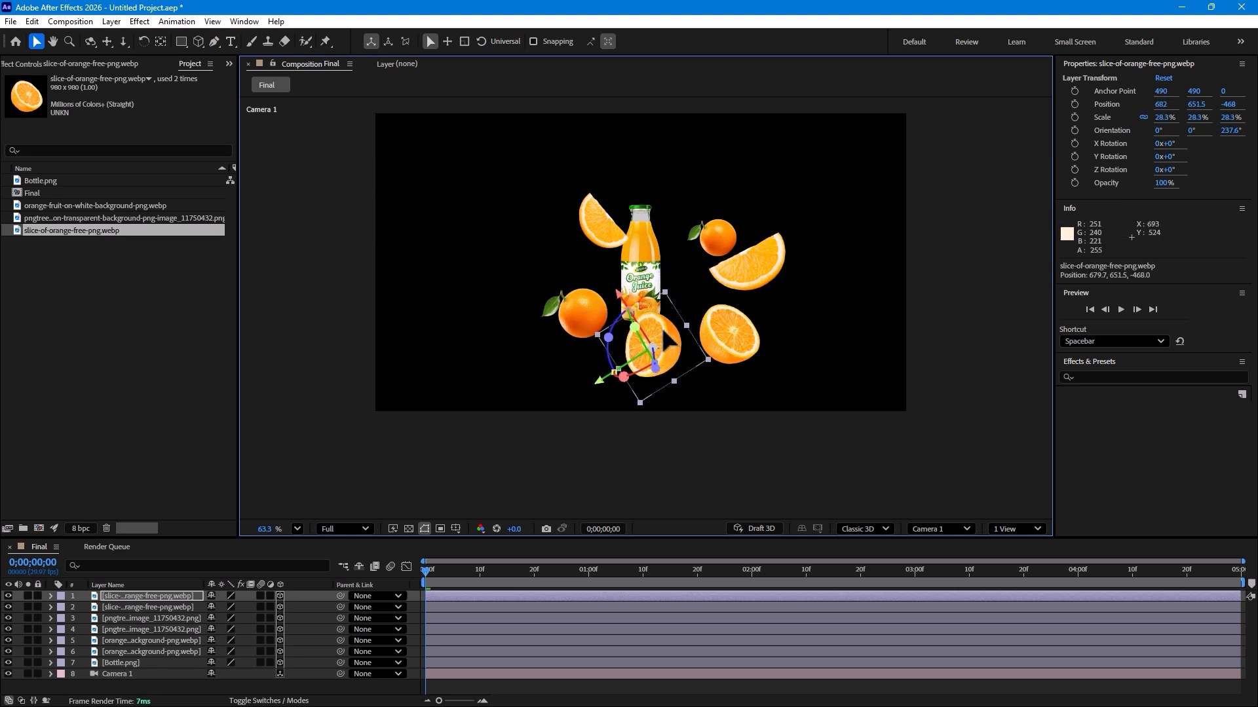
Step: Reposition the orange slice copies near the bottle's lower right
left_click(726, 329)
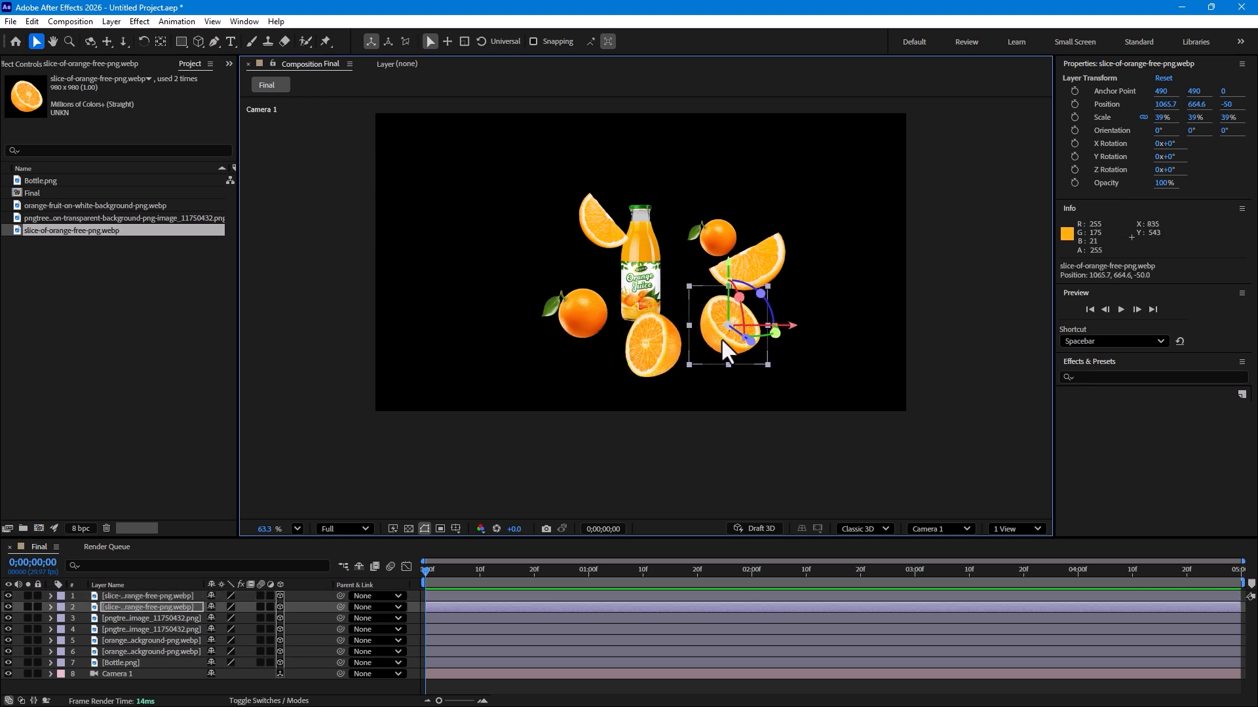
left_click_drag(577, 314, 593, 314)
left_click_drag(729, 327, 707, 306)
left_click(659, 367)
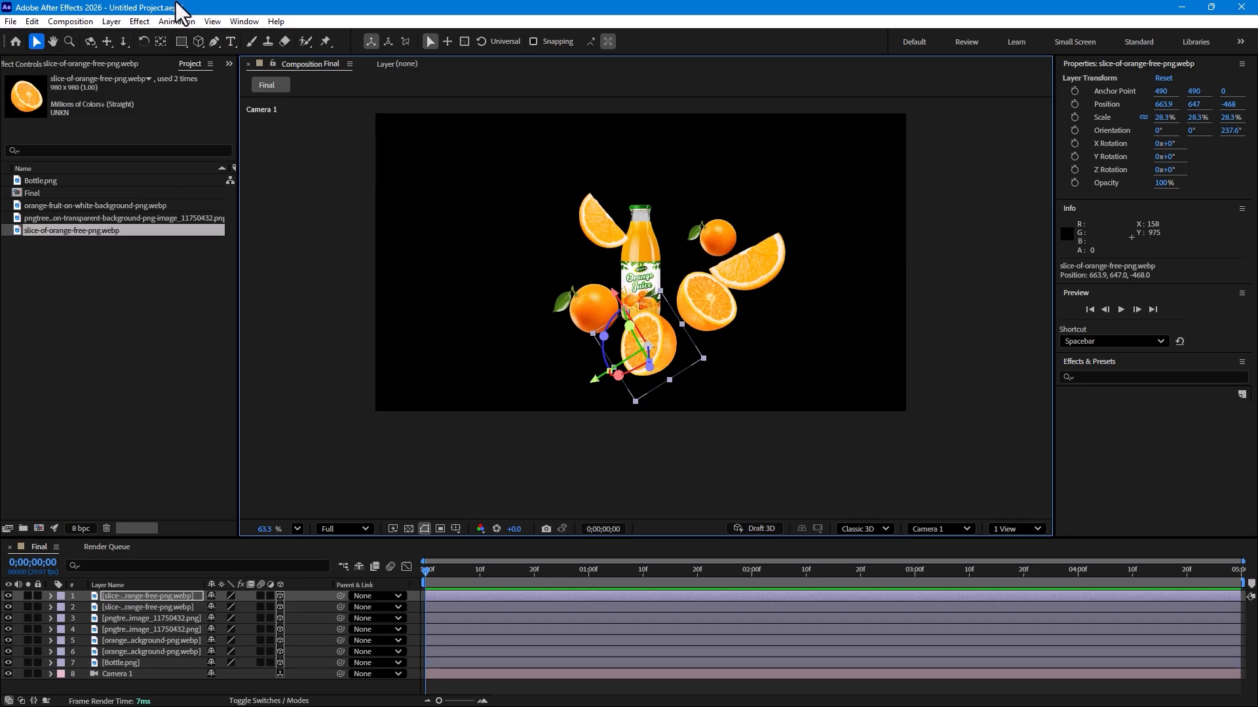
Step: Move the camera closer to the scene with the camera tool
left_click(123, 43)
left_click_drag(646, 264, 721, 303)
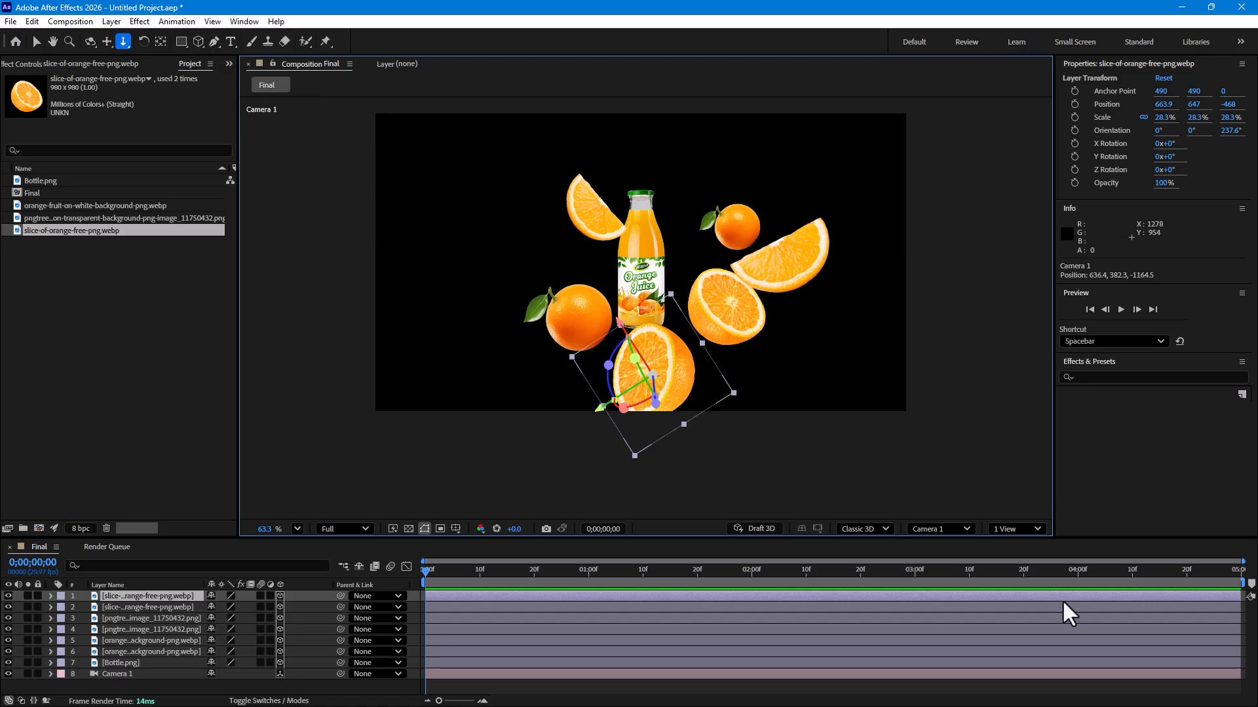
Step: In Top view, duplicate the six image layers and move the copies forward in depth to Z about -1169
left_click(953, 532)
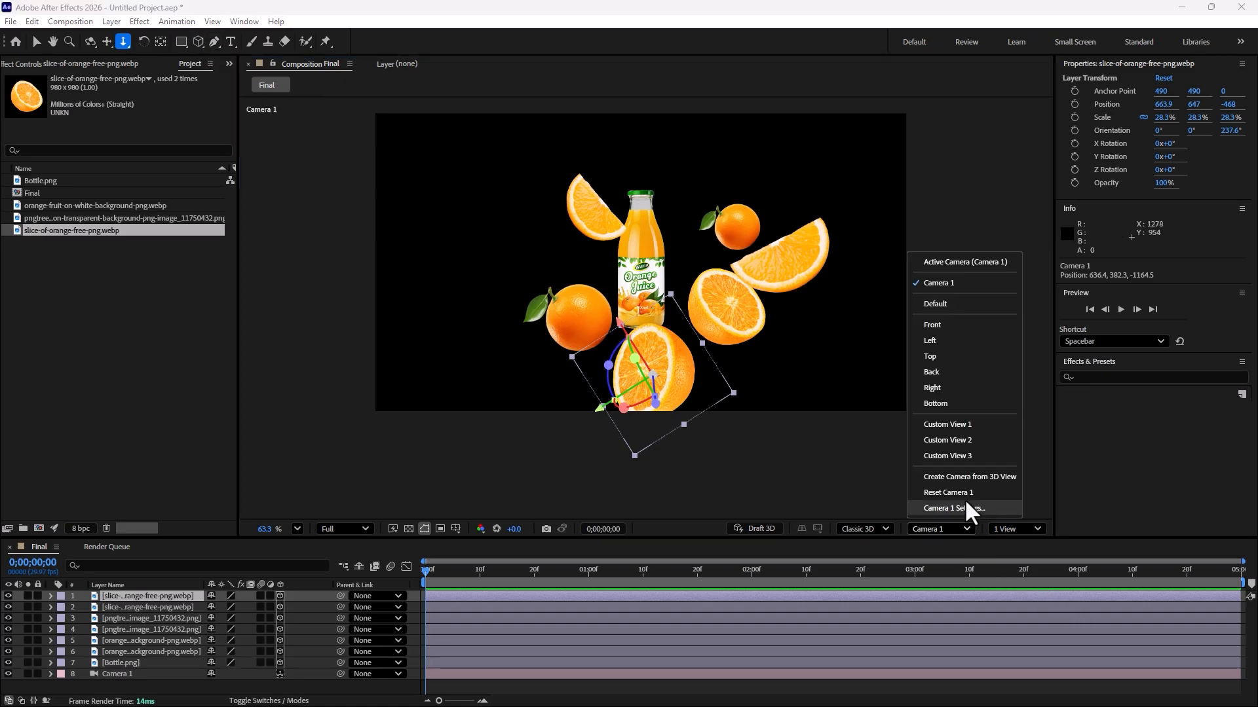
left_click(961, 357)
scroll(539, 387, "up", 1)
scroll(582, 383, "down", 7)
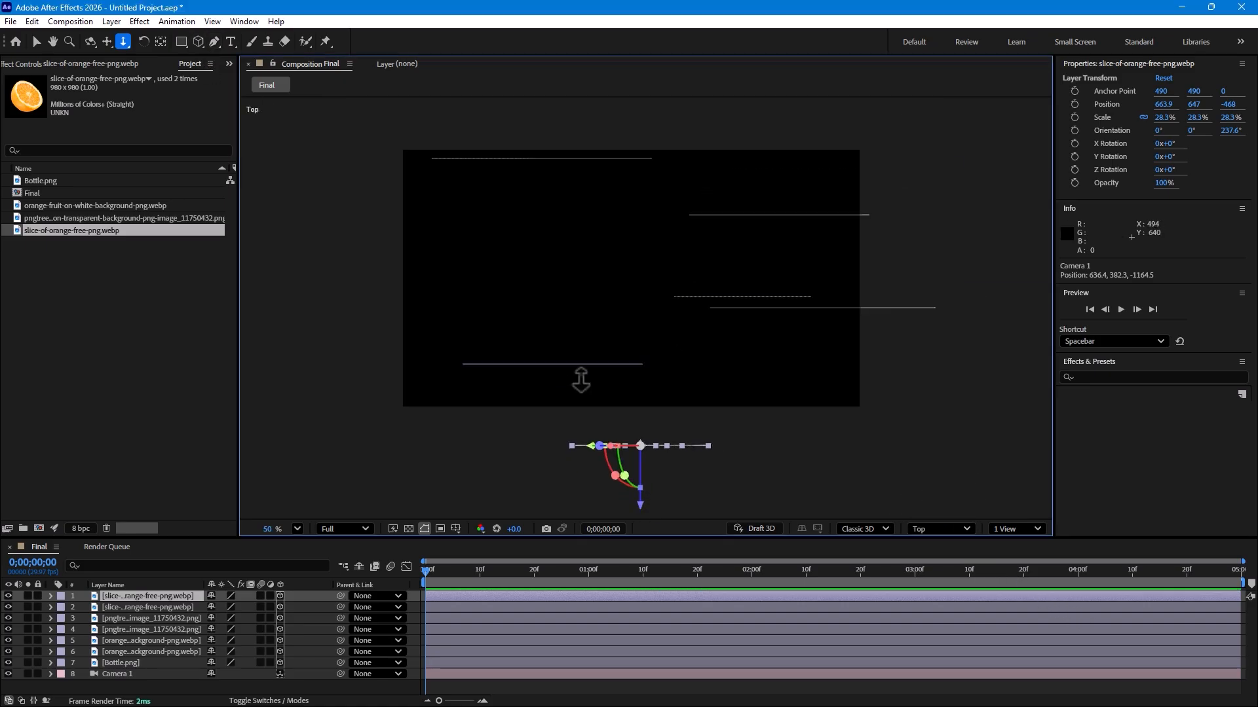
scroll(582, 383, "down", 3)
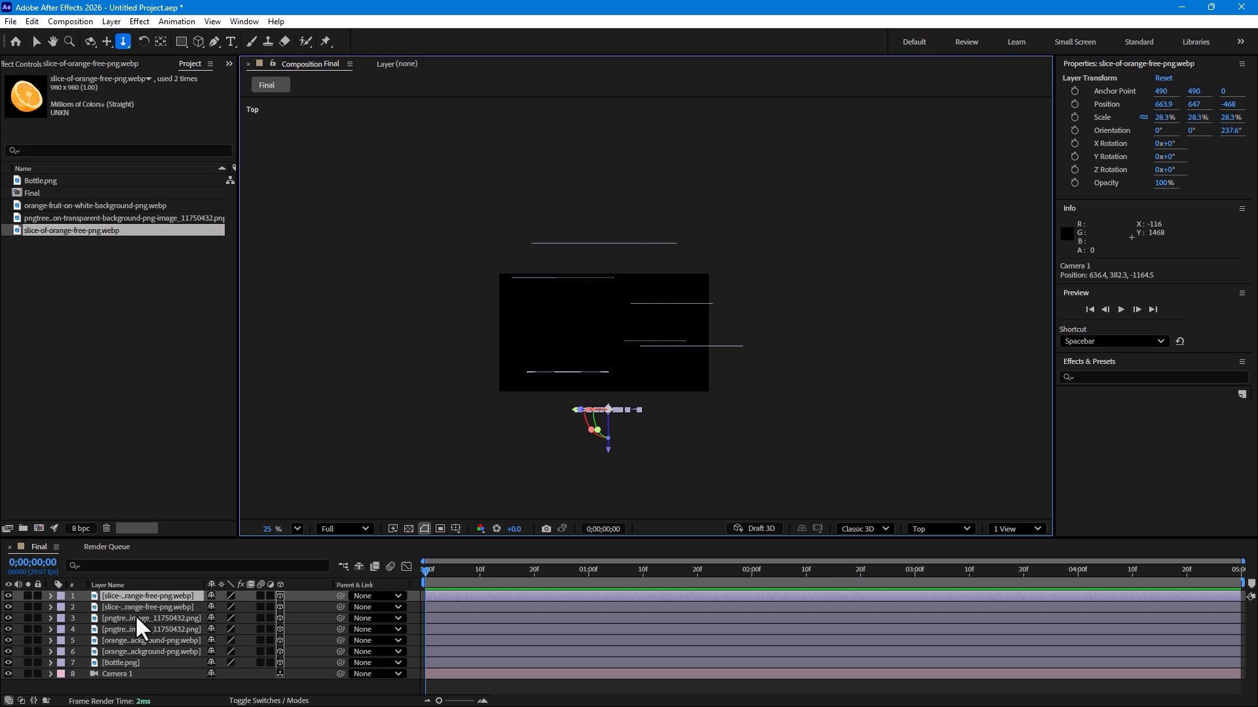
scroll(661, 385, "down", 1)
left_click(36, 42)
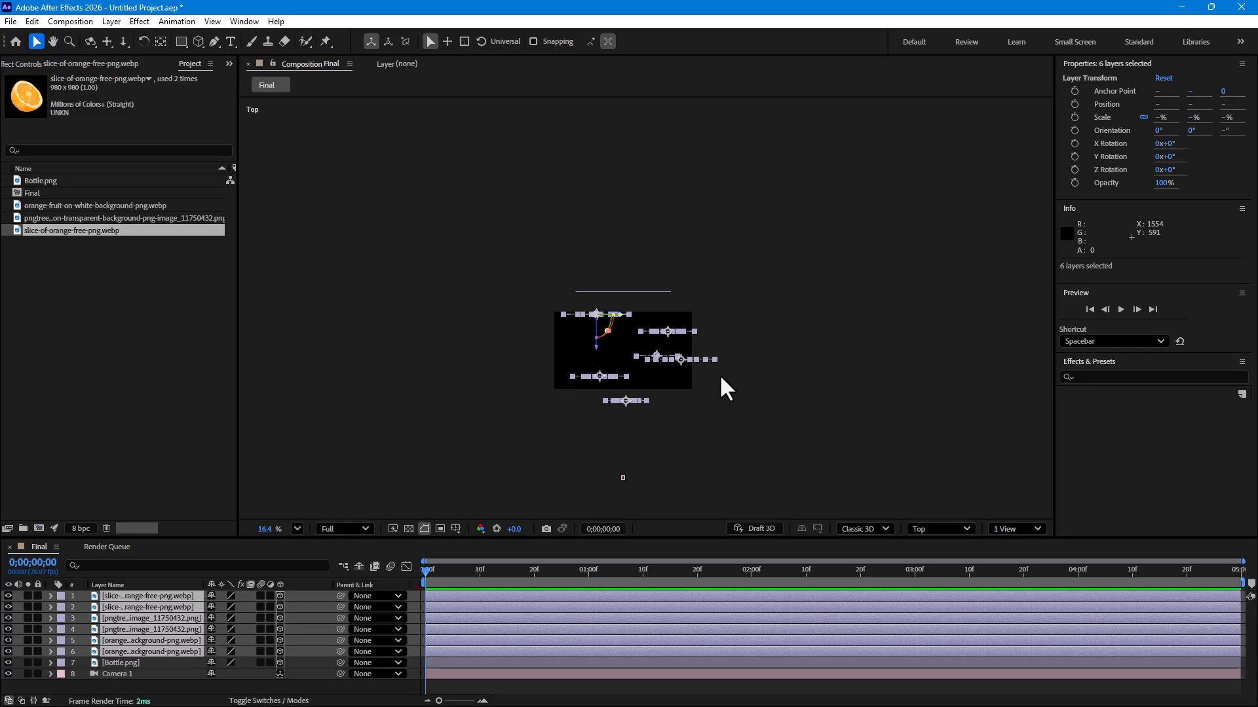
key("ctrl+d")
left_click_drag(623, 437, 652, 509)
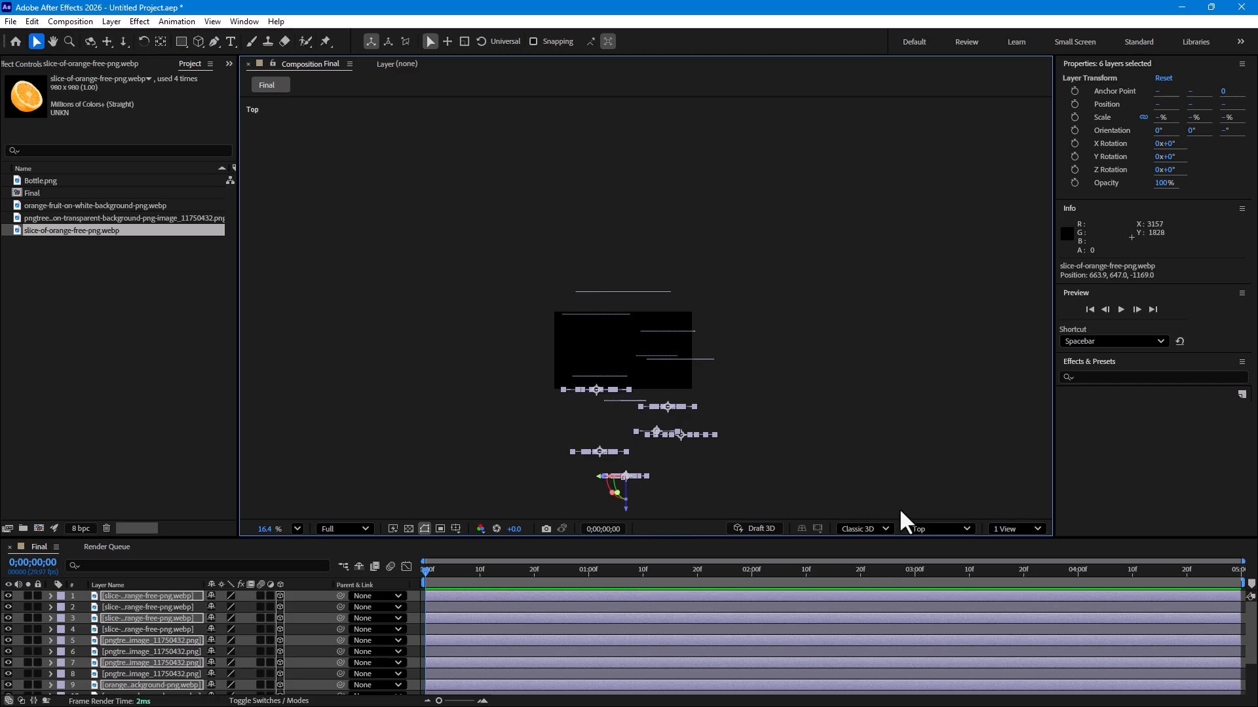
Step: Switch back to the Camera 1 view and spread the new copies around the frame
left_click(931, 527)
left_click(955, 282)
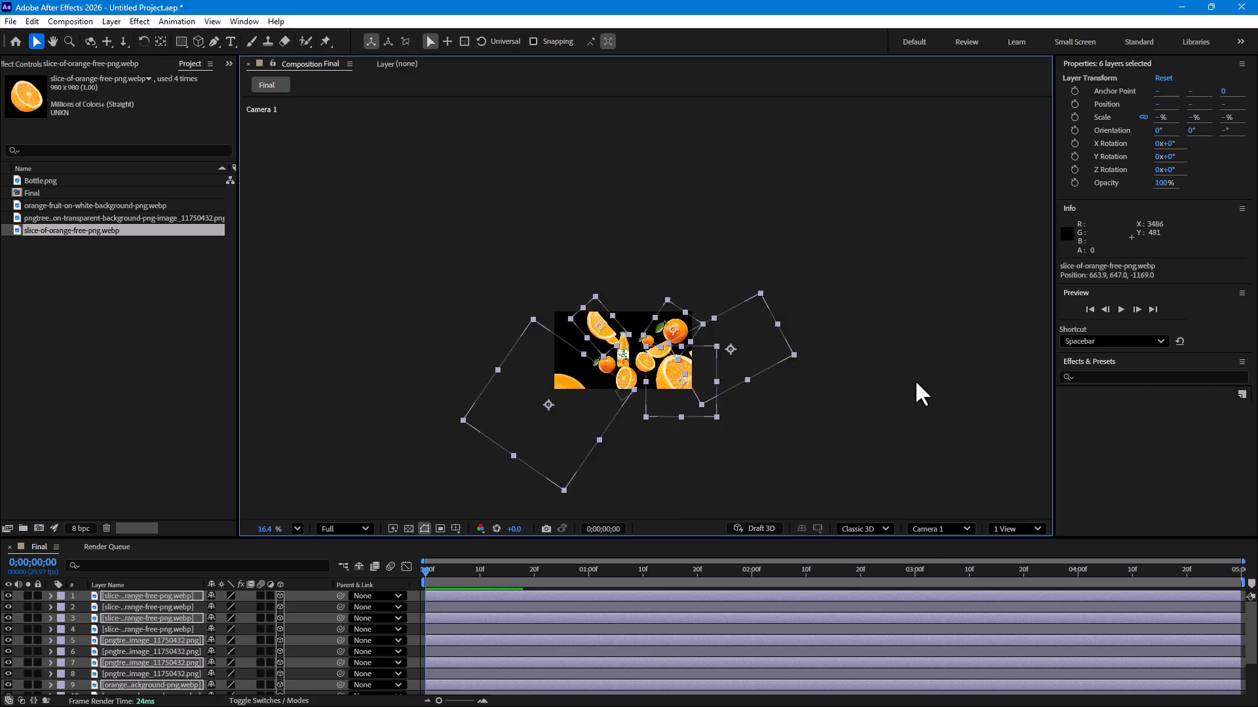
left_click(830, 422)
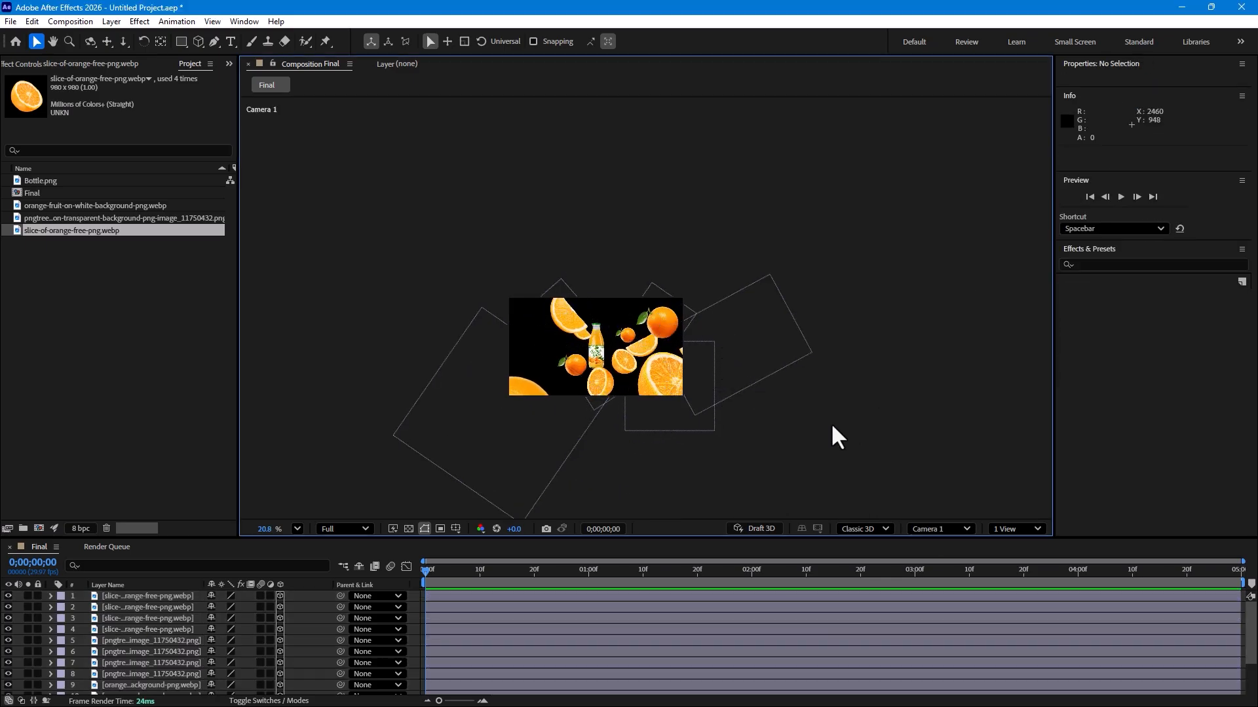
scroll(596, 343, "up", 3)
left_click_drag(782, 327, 548, 336)
left_click_drag(595, 258, 547, 384)
left_click_drag(442, 472, 484, 458)
left_click_drag(682, 320, 685, 288)
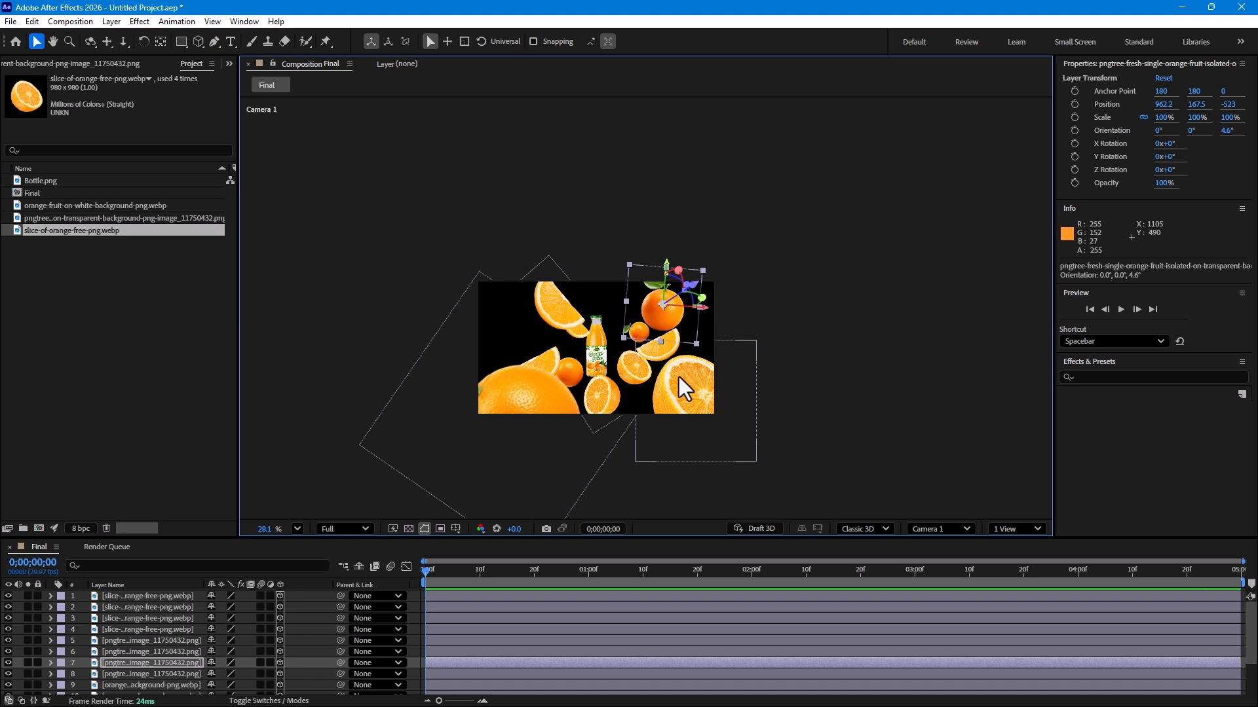
Step: Rotate the orange wedge copy on the left of the bottle
left_click(564, 317)
key("w")
mouse_move(563, 328)
left_mouse_down()
mouse_move(534, 308)
mouse_move(550, 336)
left_mouse_up()
key("v")
Step: Move the lower-right orange slice copy and rotate it to about 147° around Z
left_click(694, 400)
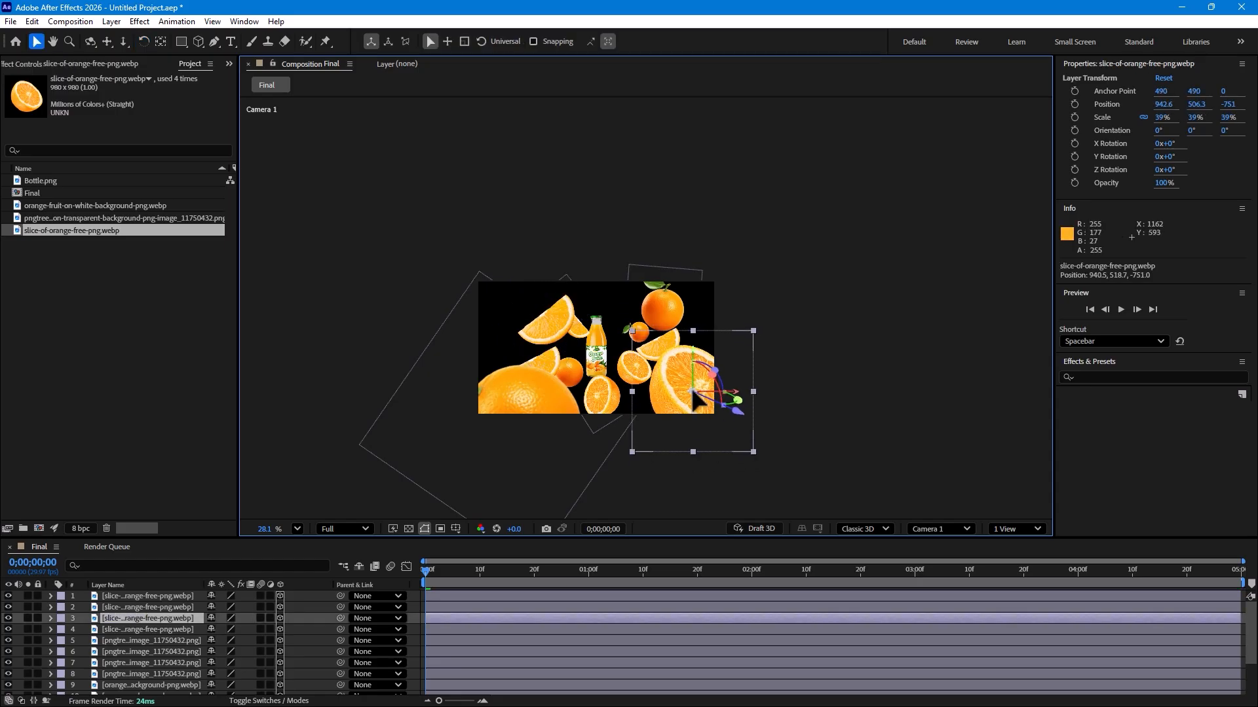
left_click_drag(744, 322, 733, 333)
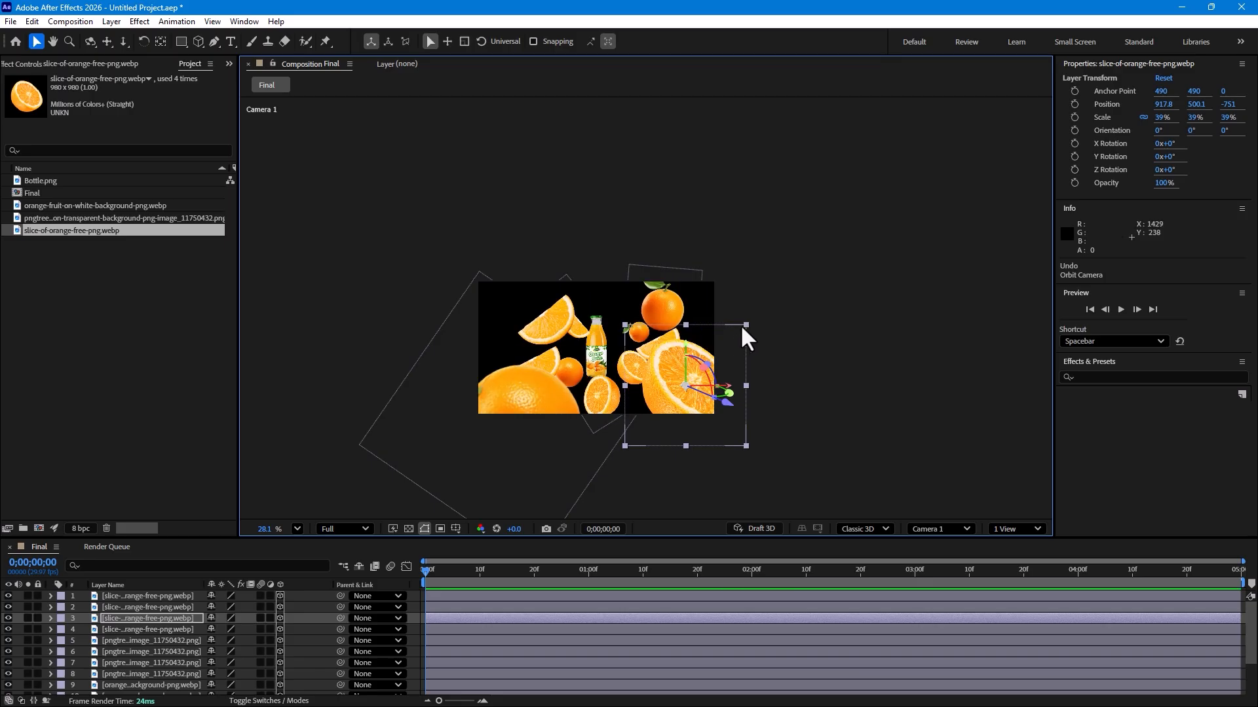
key("w")
left_click_drag(732, 337, 640, 350)
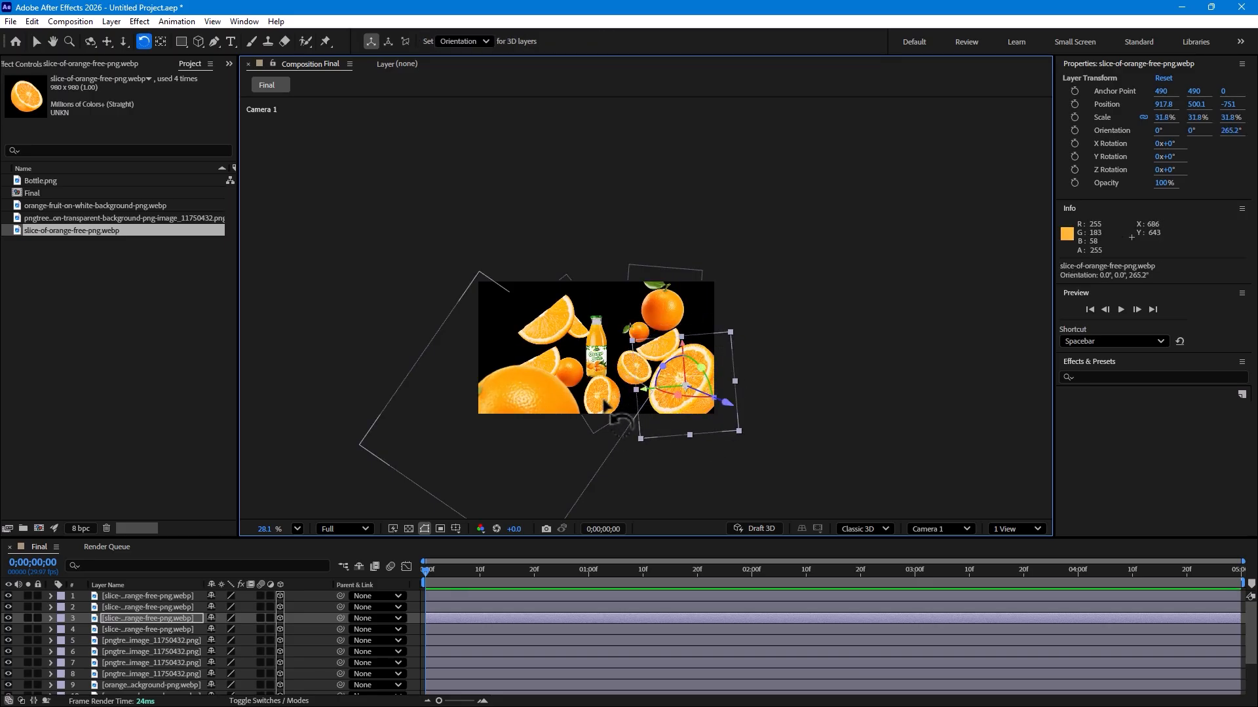
key("v")
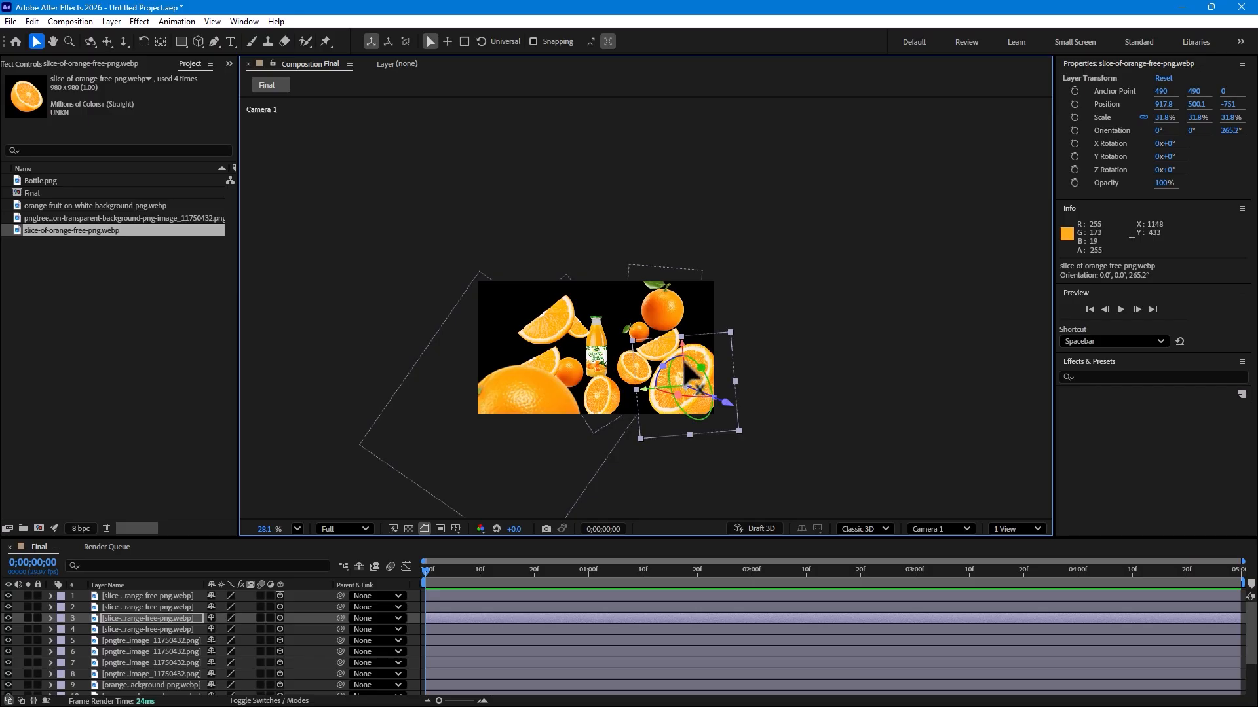
left_click_drag(663, 366, 651, 509)
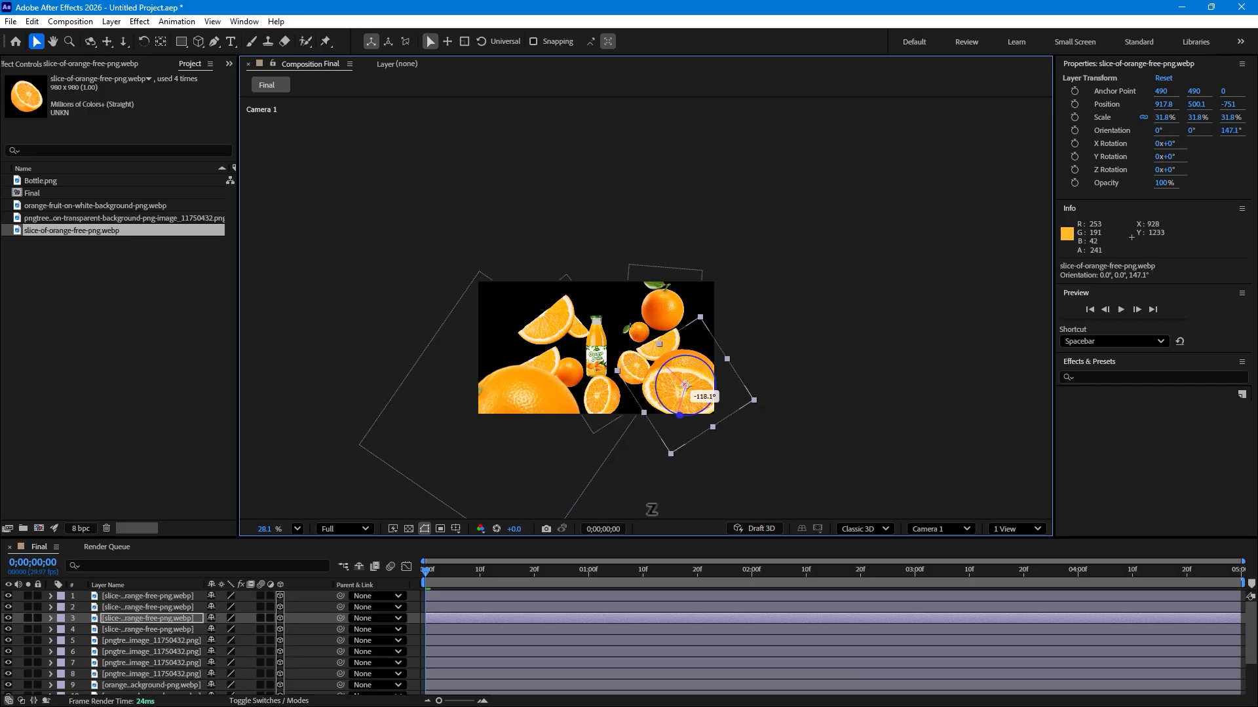
Step: Reposition the whole orange copies above and to the left of the bottle
scroll(595, 338, "up", 1)
left_click_drag(574, 322, 566, 314)
left_click_drag(552, 371, 517, 405)
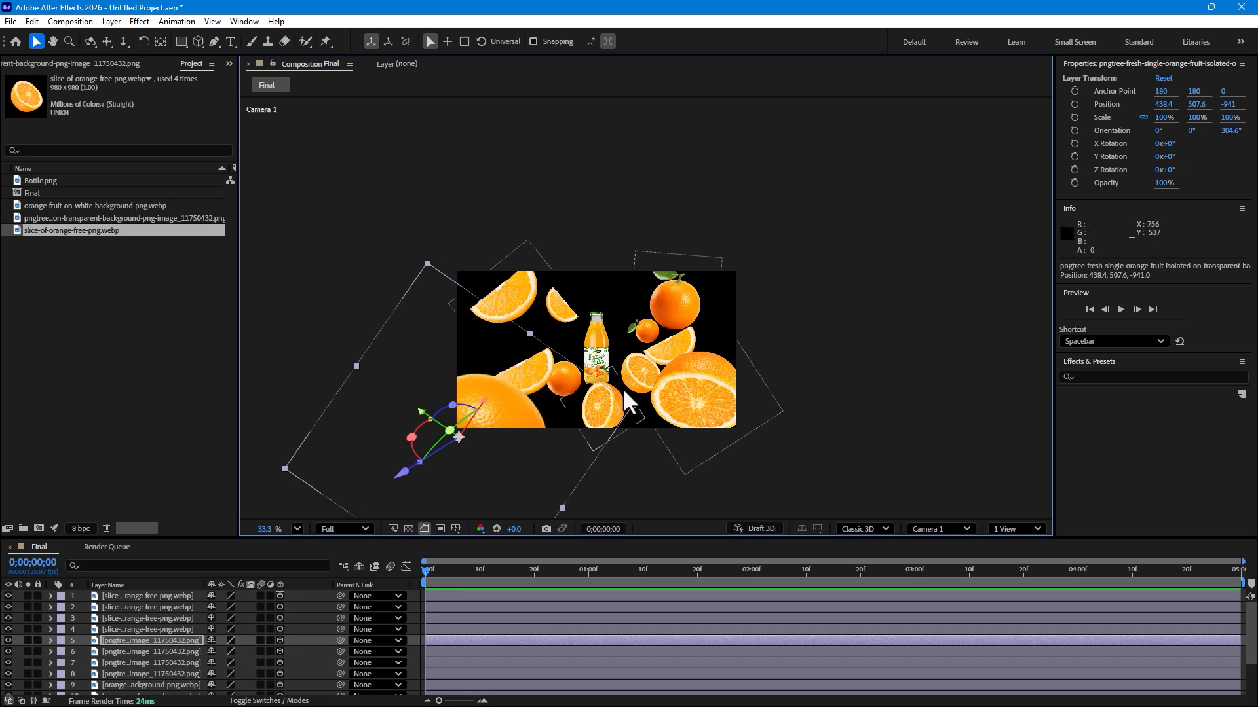
left_click_drag(632, 406, 523, 426)
left_click(570, 367)
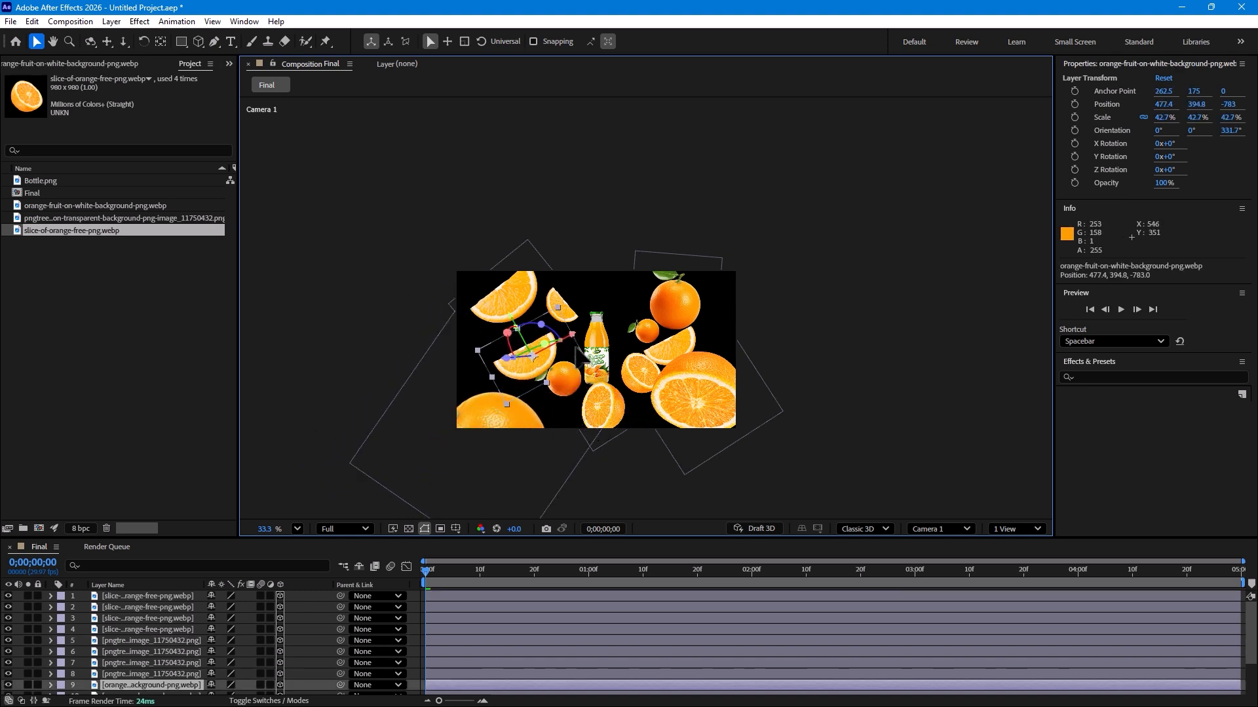
left_click_drag(583, 377, 604, 285)
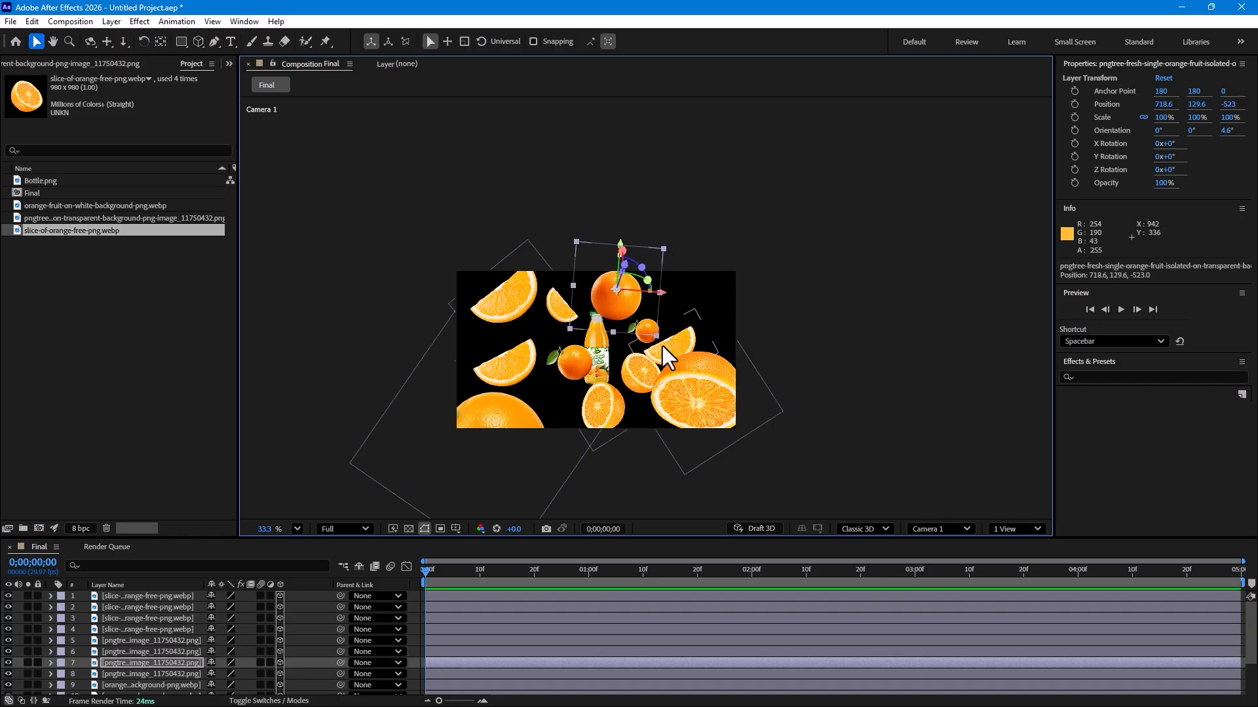
left_click_drag(631, 333, 658, 313)
left_click(505, 375)
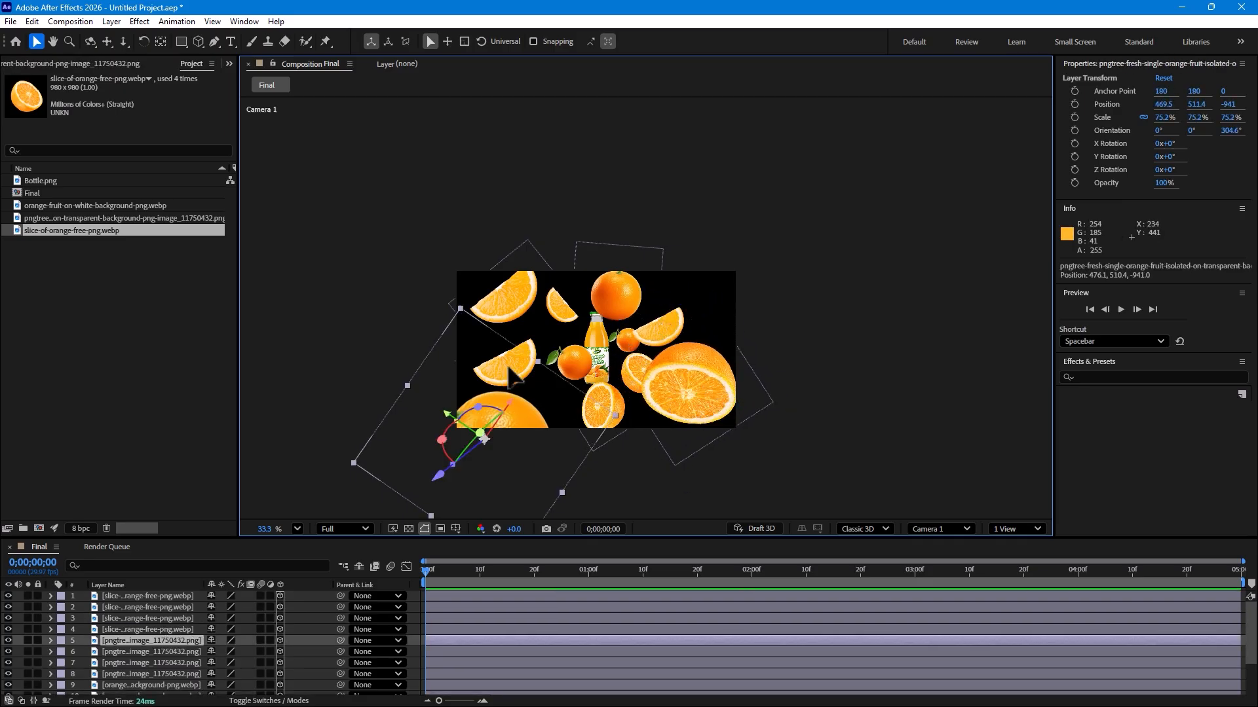
Step: Rotate the left orange wedge copy to about 147° around Z, then select the camera
left_click(533, 339)
key("w")
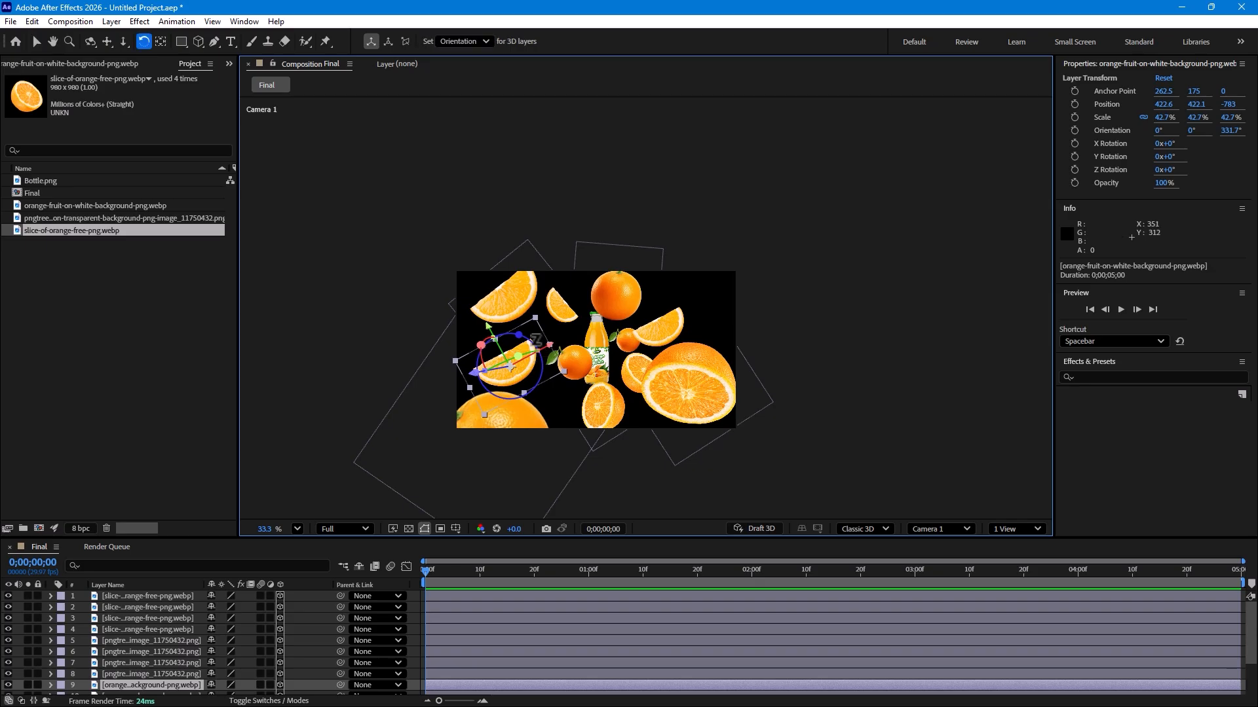
mouse_move(513, 368)
left_mouse_down()
mouse_move(498, 393)
mouse_move(478, 374)
mouse_move(497, 344)
mouse_move(518, 370)
left_mouse_up()
key("v")
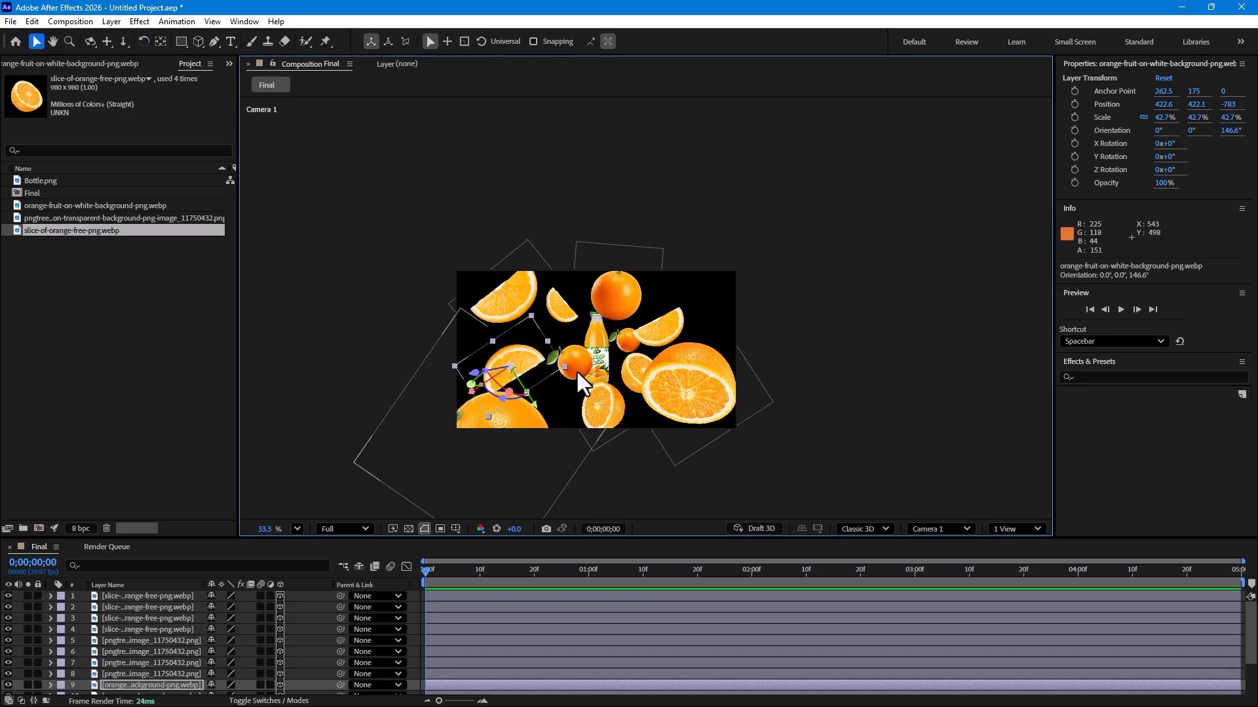
scroll(579, 348, "up", 1)
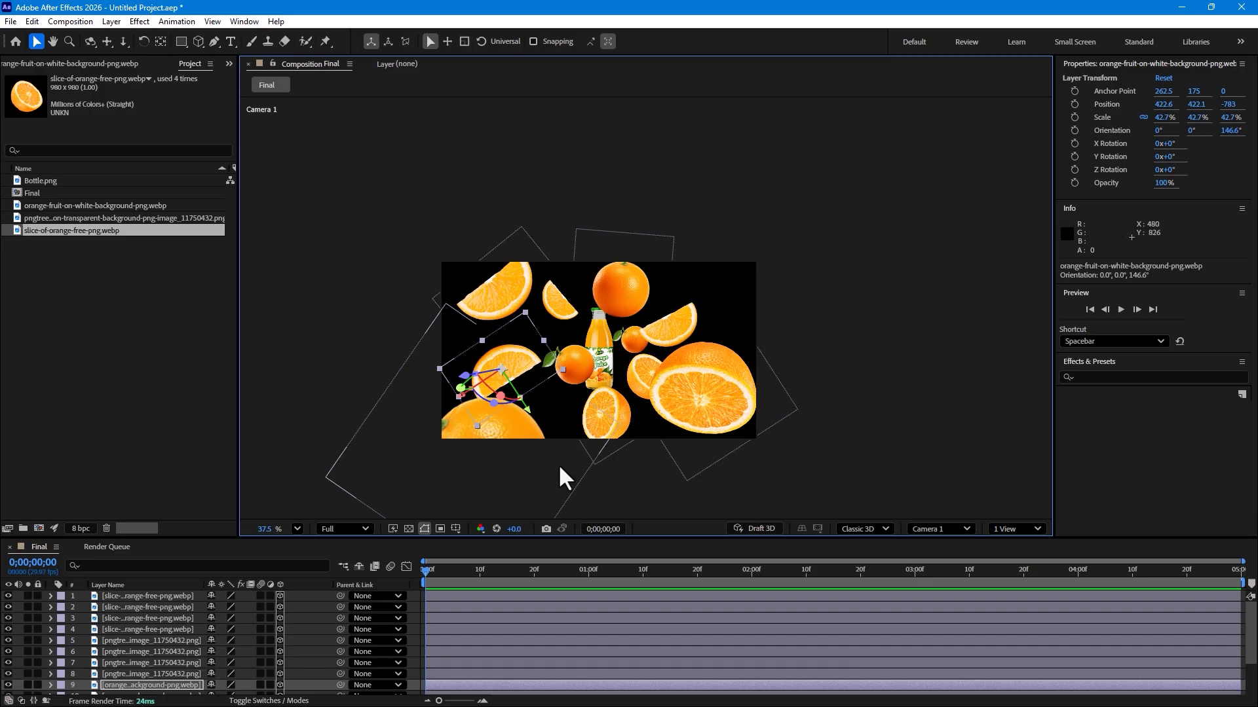
scroll(124, 632, "down", 3)
left_click(138, 689)
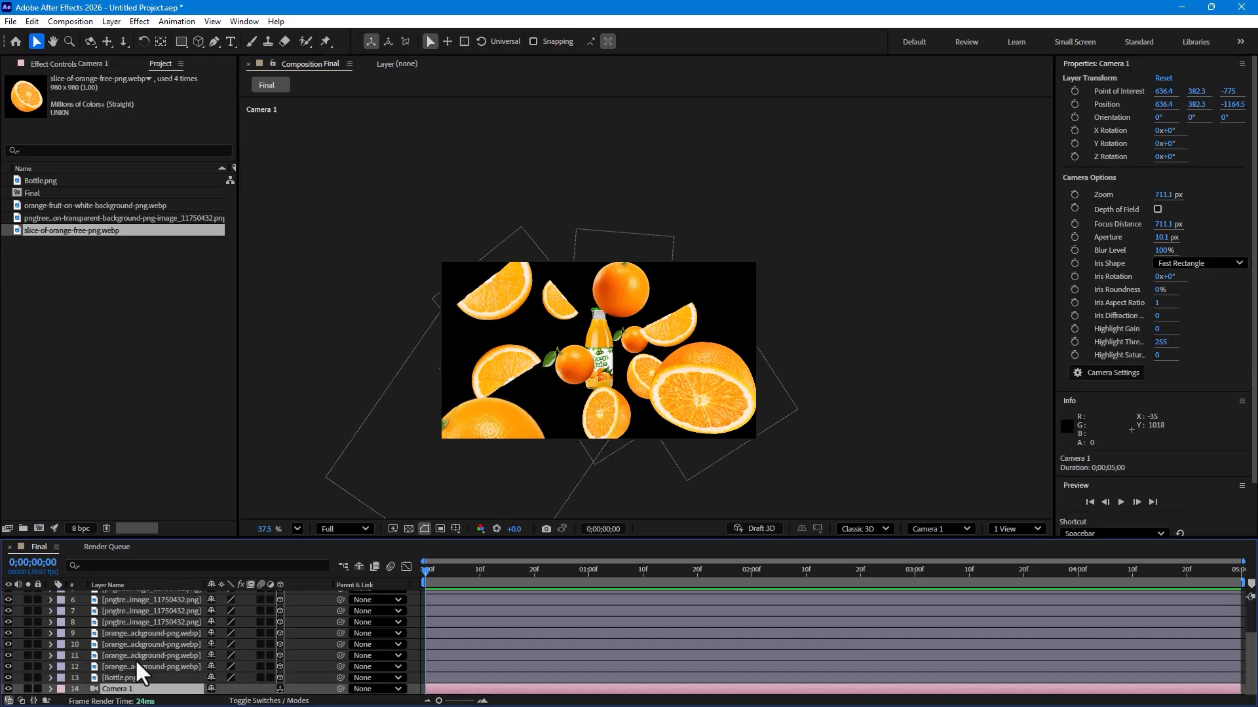
Step: Open Camera 1's settings, enable depth of field, and set the aperture to 141 mm
left_click(111, 22)
left_click(124, 51)
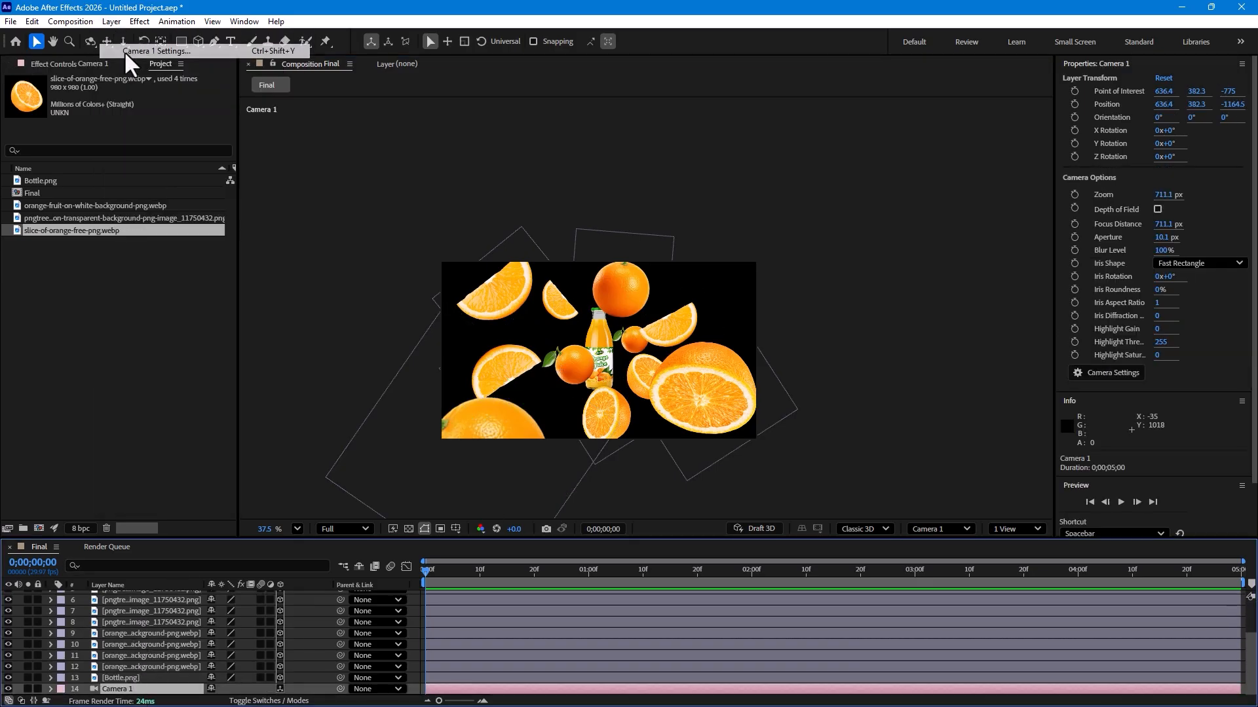
left_click(628, 389)
left_click_drag(681, 198, 1049, 133)
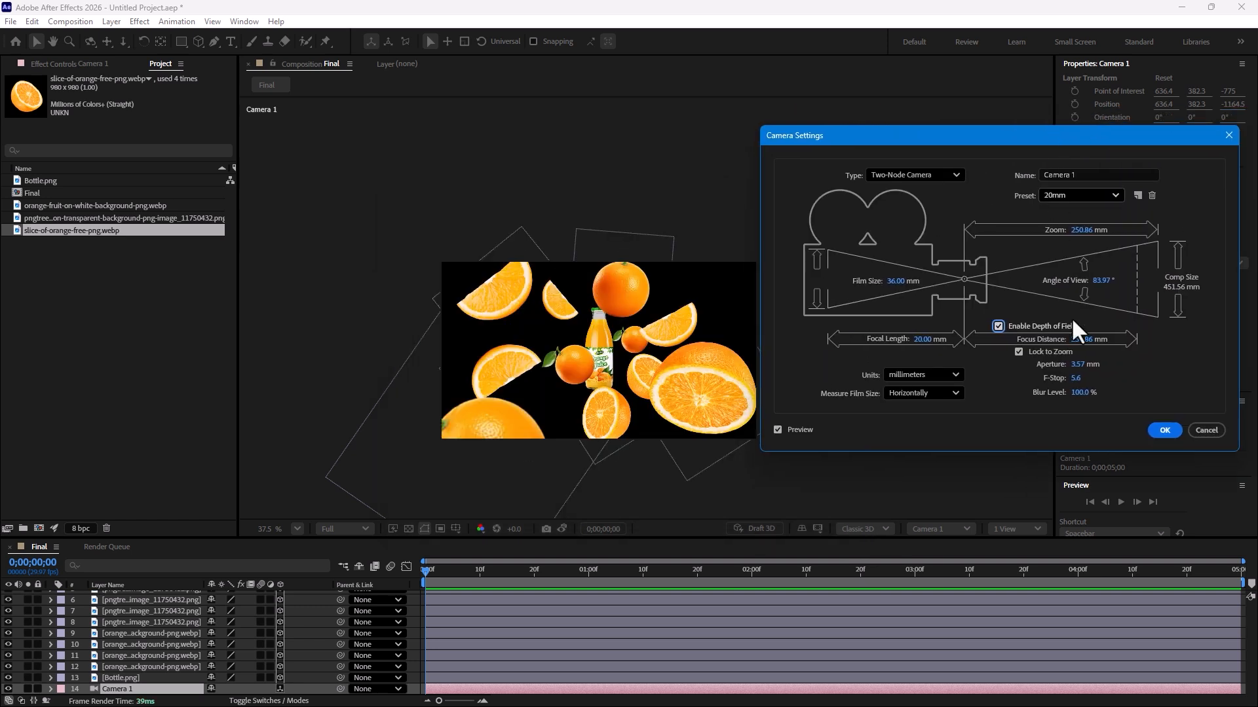
left_click_drag(1077, 362, 1112, 363)
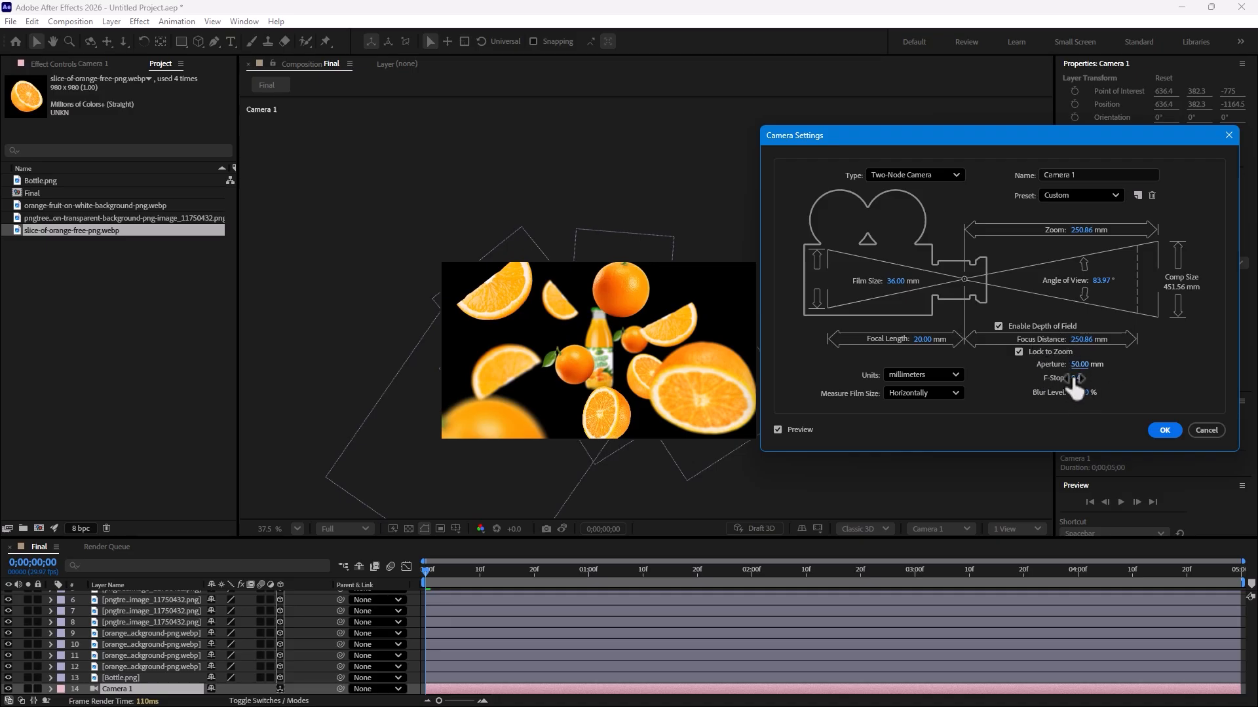
left_click_drag(1074, 380, 1075, 379)
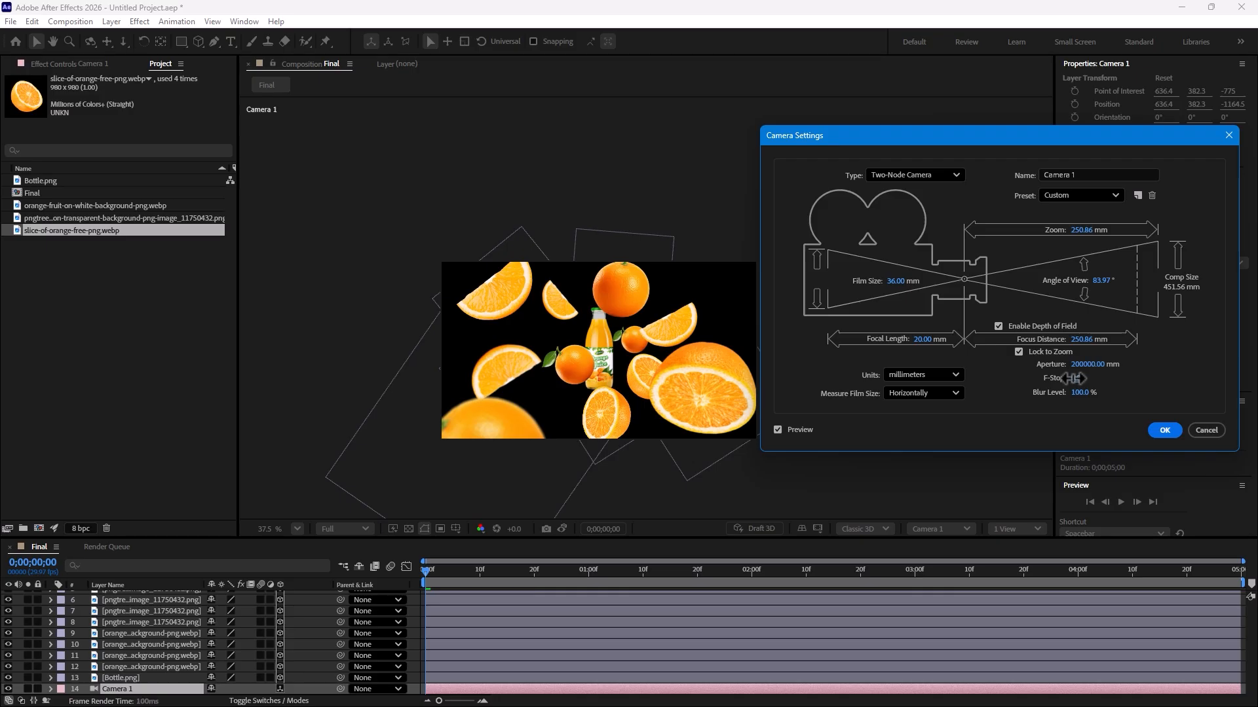
left_click(1079, 392)
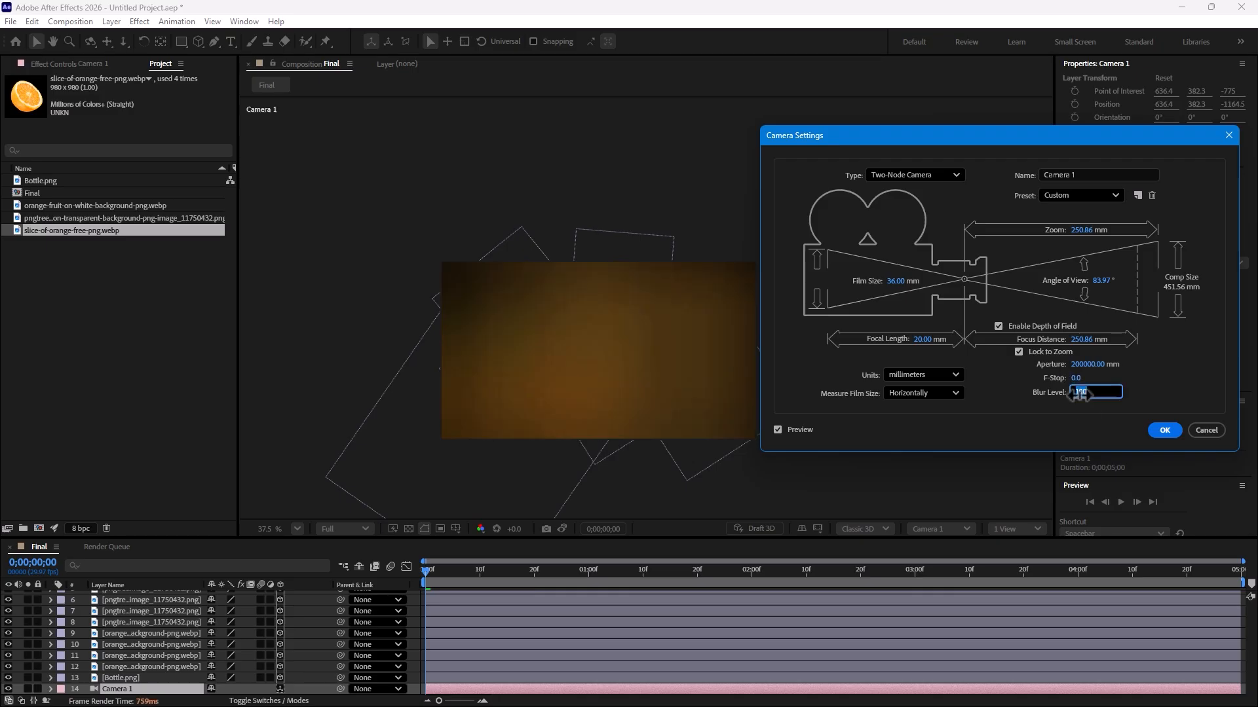
left_click_drag(1034, 369, 1094, 374)
double_click(998, 326)
left_click(1096, 382)
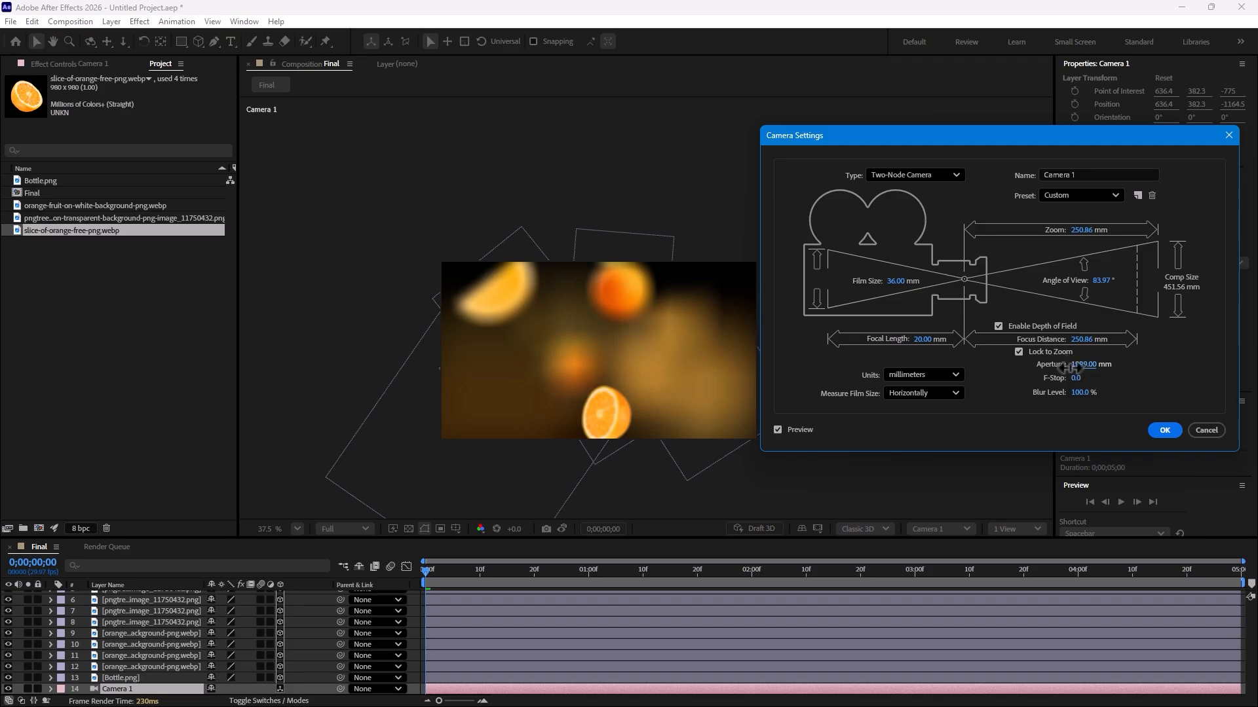
left_click_drag(1031, 384, 1018, 384)
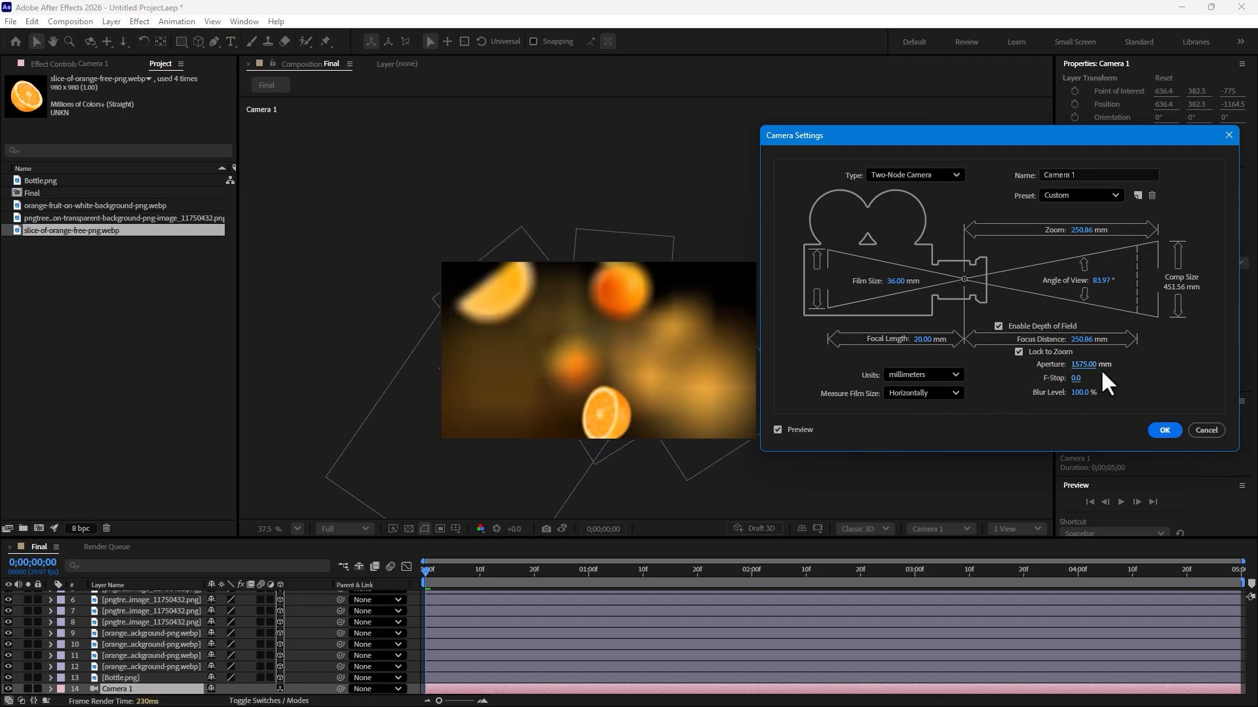
left_click_drag(766, 434, 315, 537)
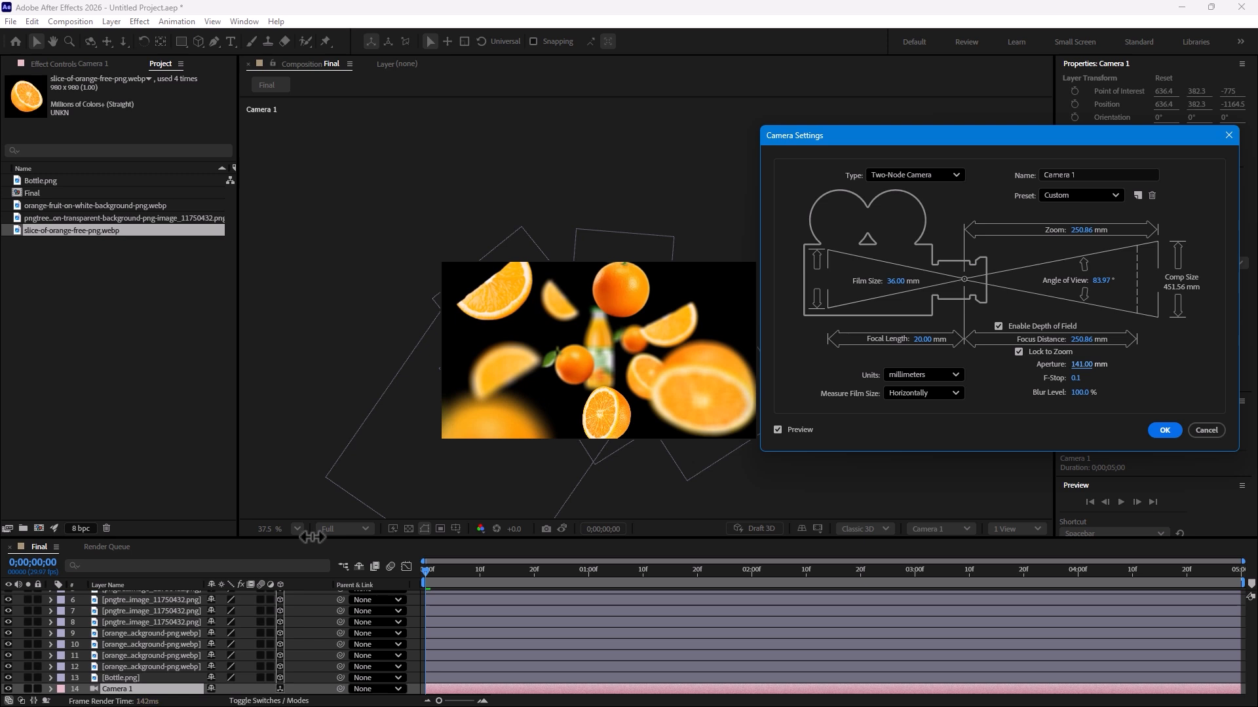
left_click(1153, 435)
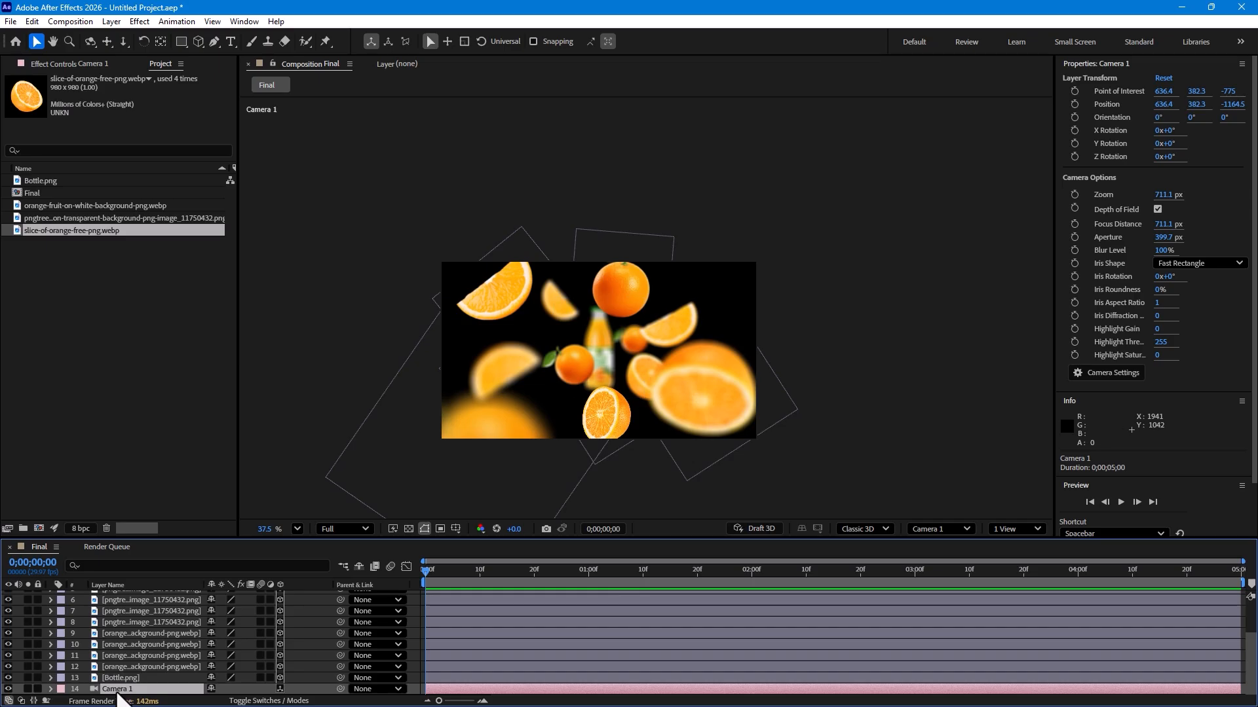
Step: Add a new null object layer to the composition
left_click(414, 634)
right_click(414, 634)
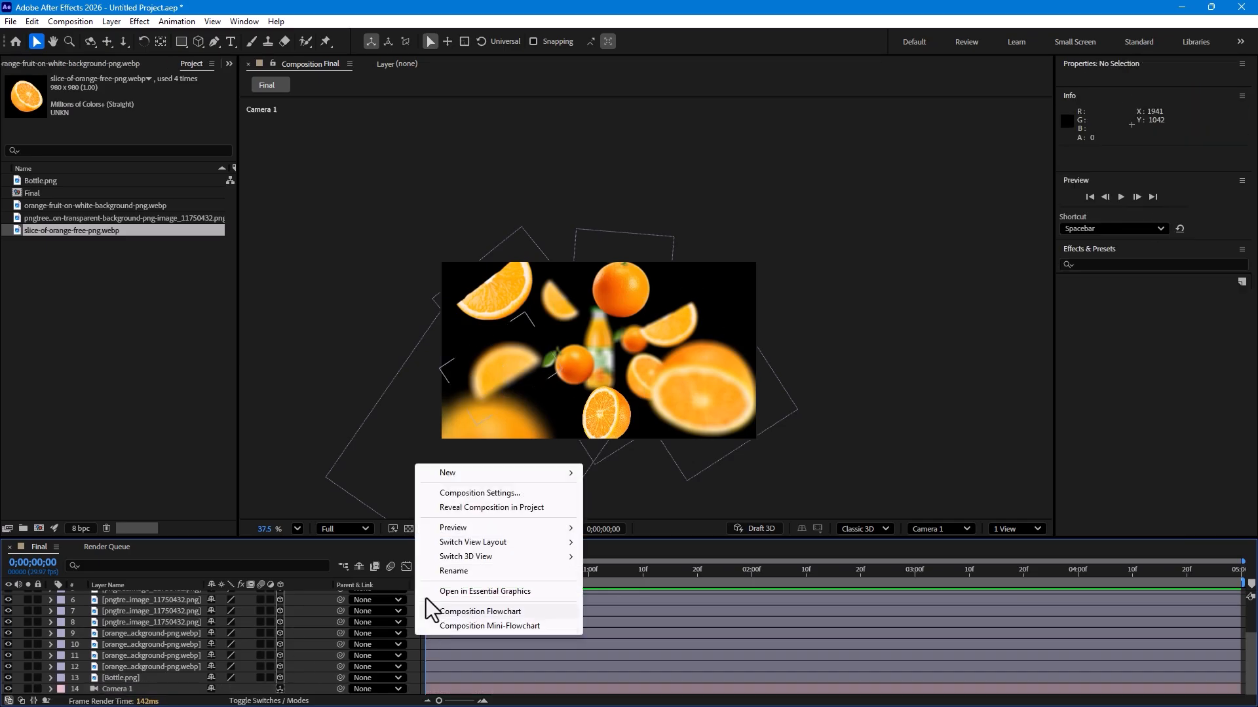
mouse_move(454, 473)
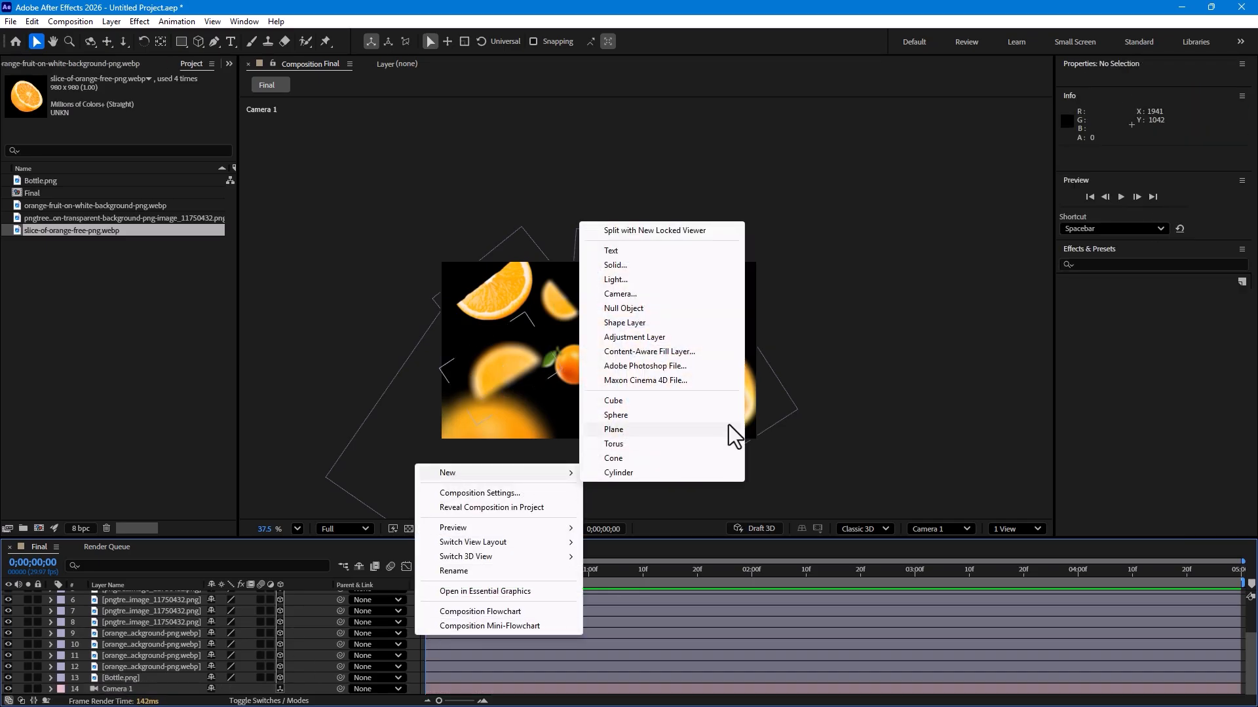
left_click(625, 309)
scroll(178, 675, "down", 3)
scroll(180, 668, "up", 3)
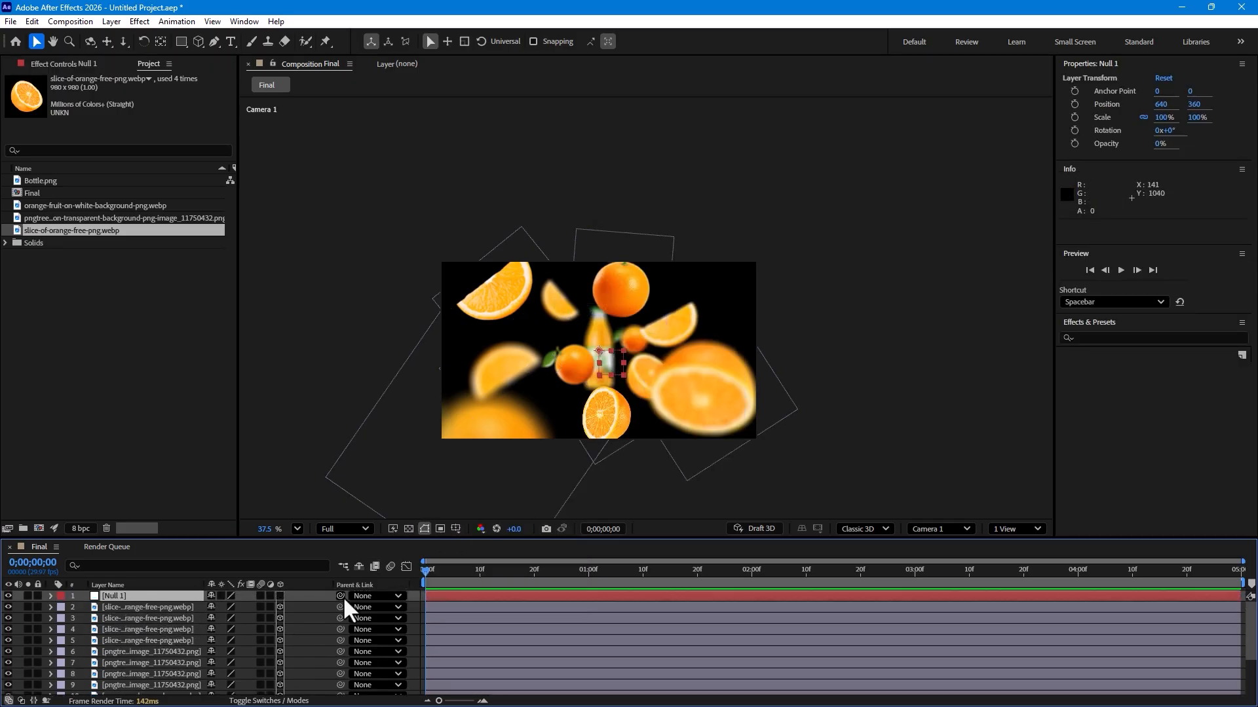
left_click_drag(340, 595, 112, 688)
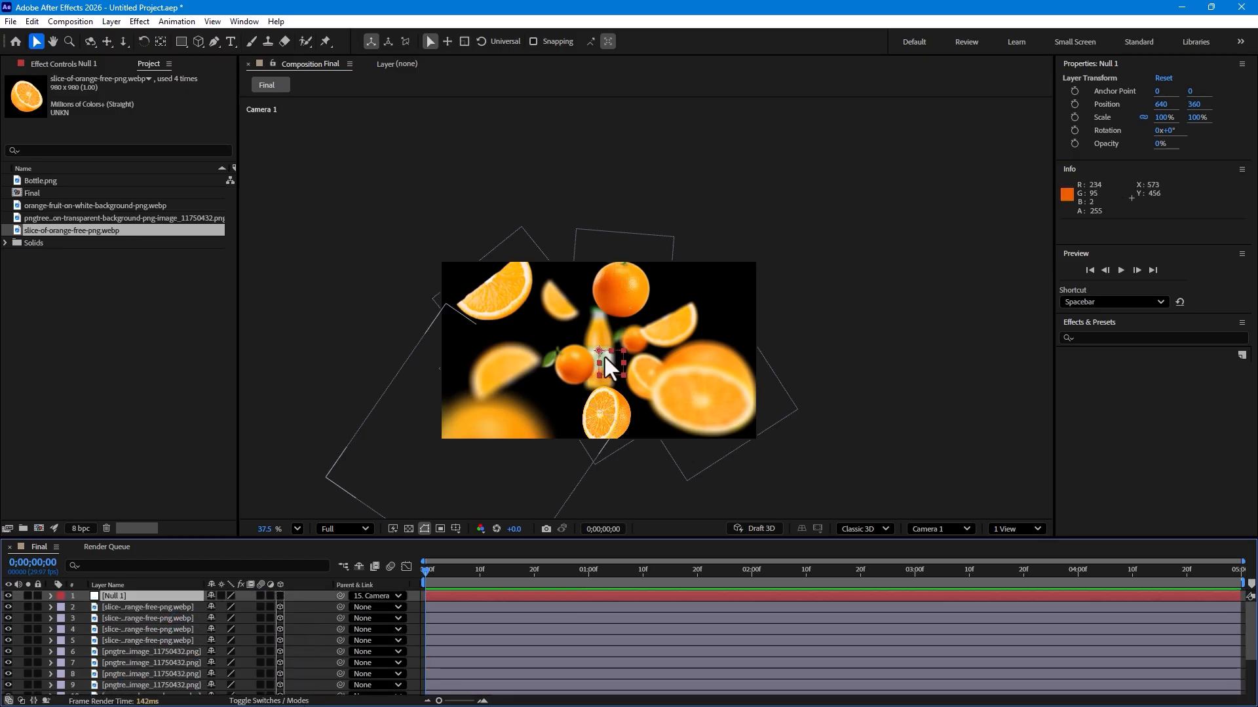
mouse_move(610, 362)
left_mouse_down()
mouse_move(635, 354)
mouse_move(607, 364)
left_mouse_up()
key("ctrl+z")
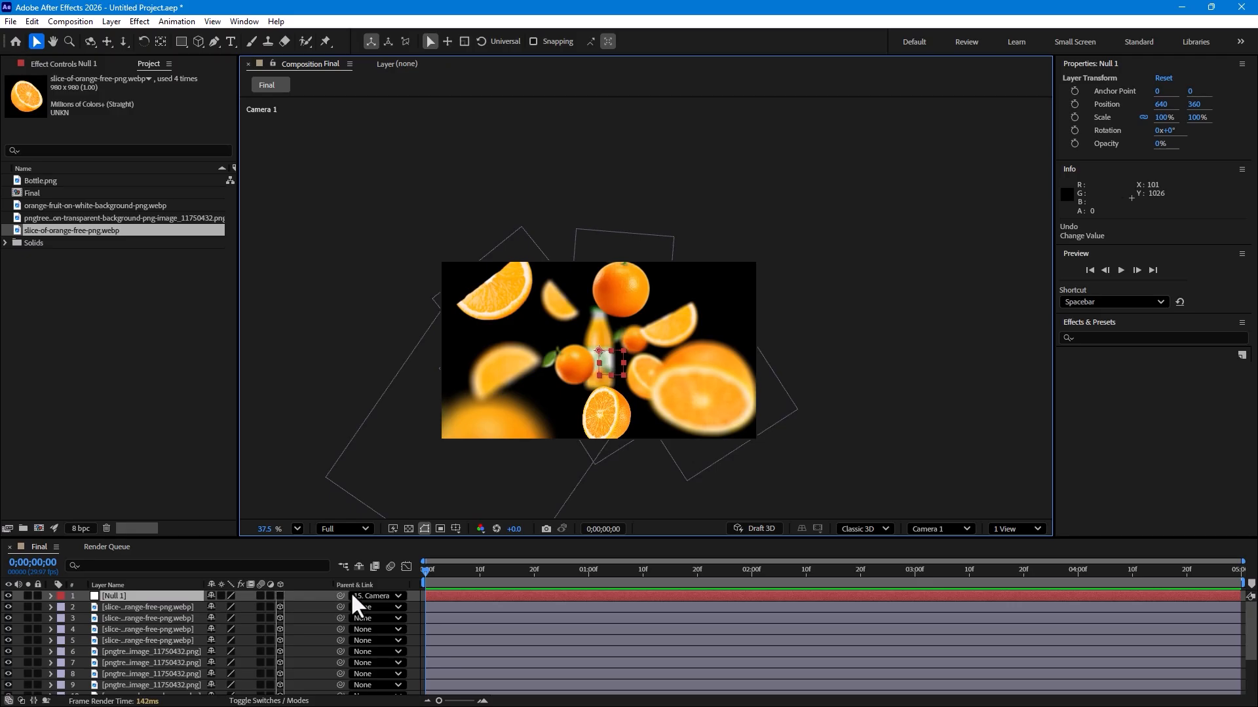
left_click(375, 597)
left_click(383, 351)
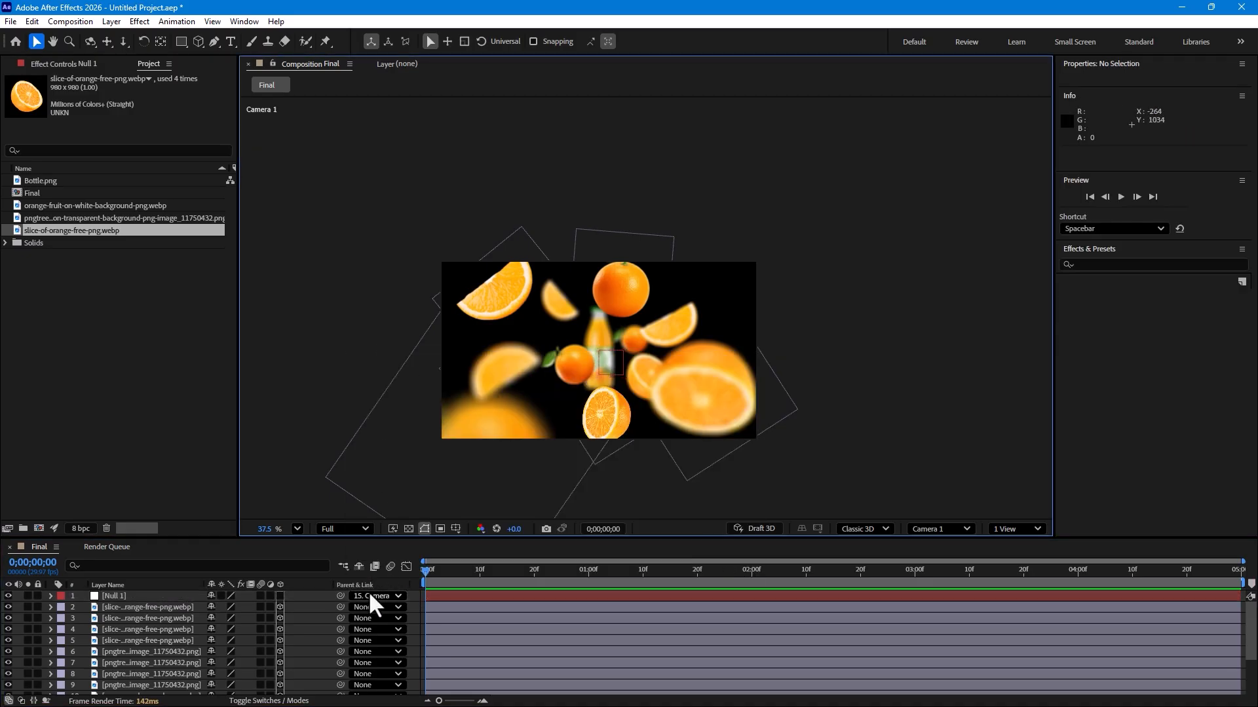
left_click(372, 596)
left_click(389, 360)
Step: Parent Camera 1 to the null layer
scroll(393, 622, "down", 3)
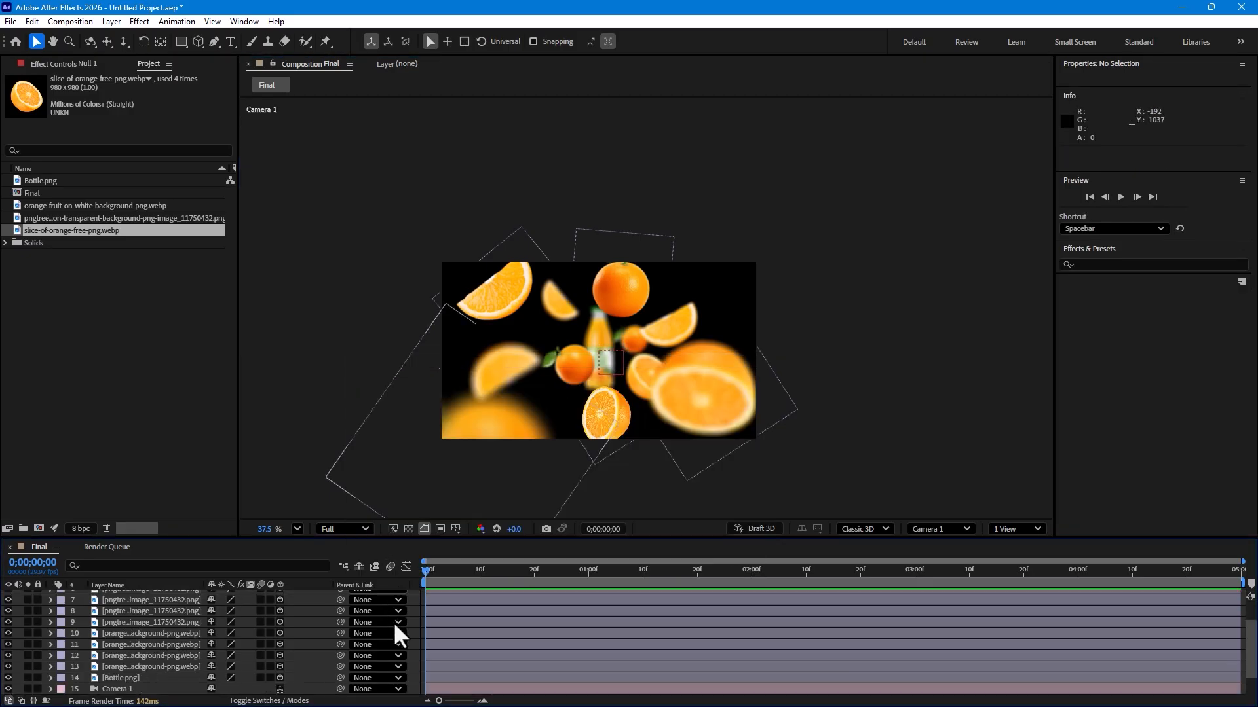
left_click(117, 690)
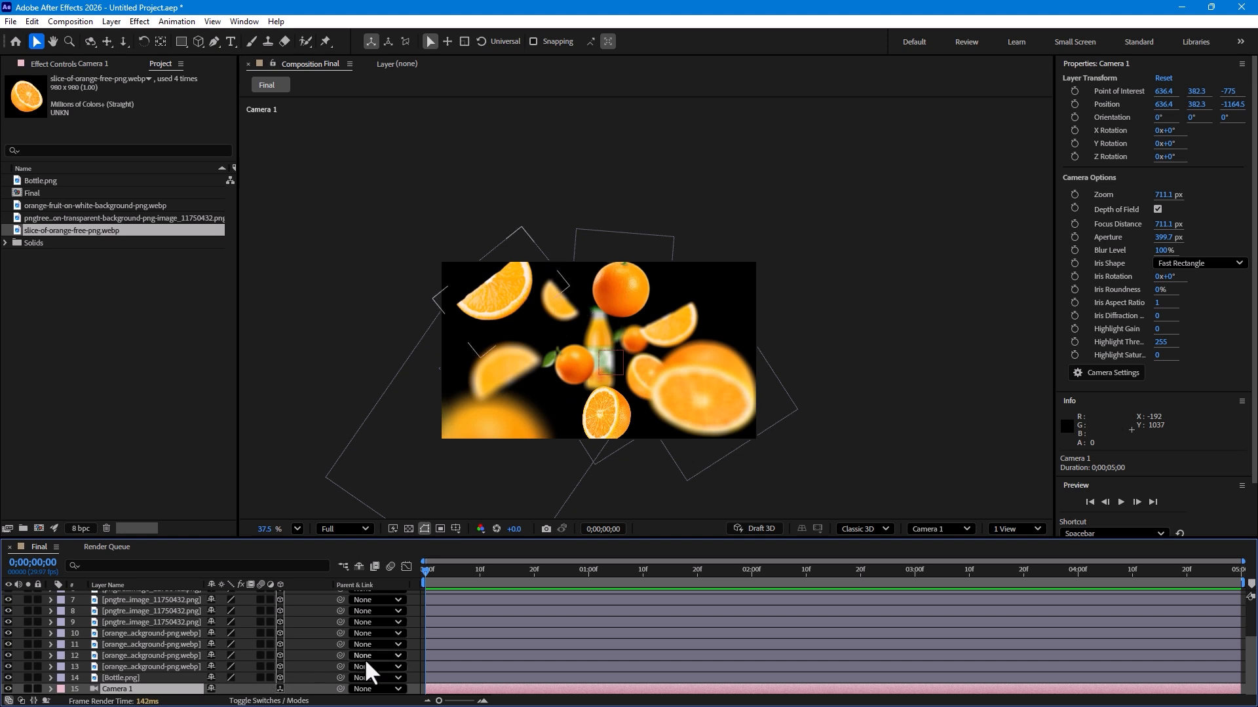
left_click_drag(339, 688, 137, 597)
left_click_drag(612, 355, 608, 351)
key("ctrl+z")
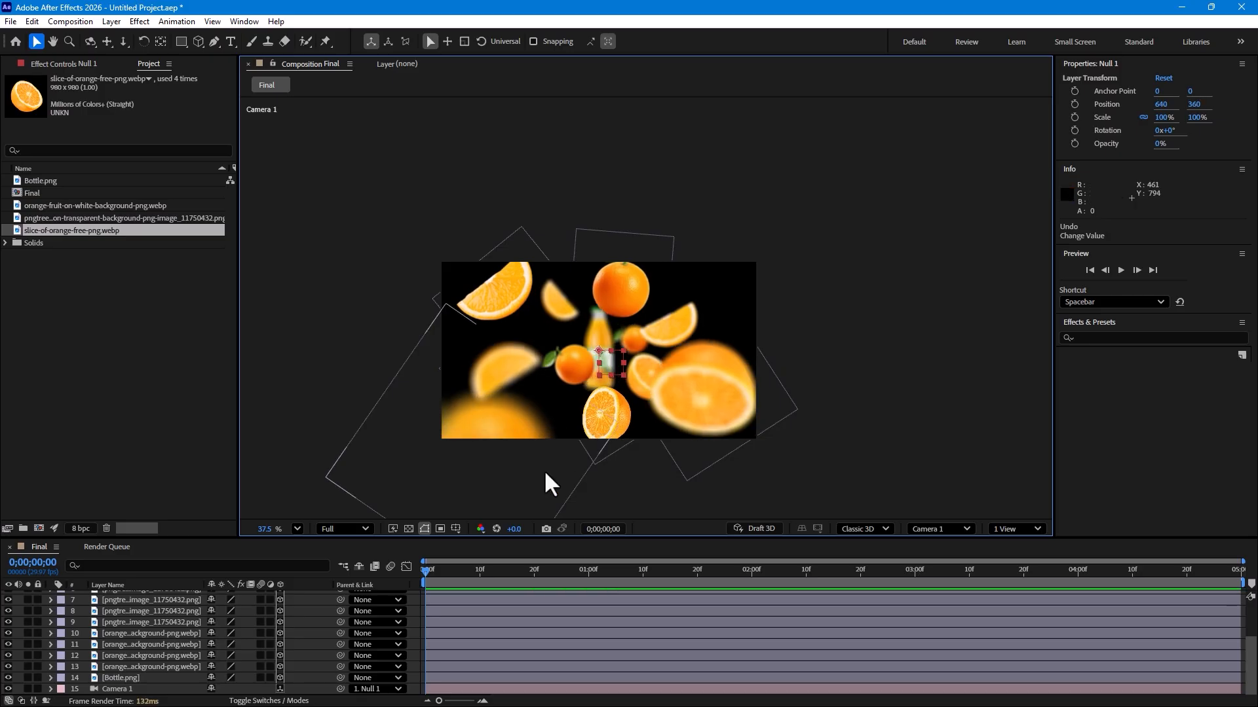
Step: Make the null a 3D layer and, at 1 second, keyframe its Z Rotation at 62° and its Position
scroll(319, 619, "up", 3)
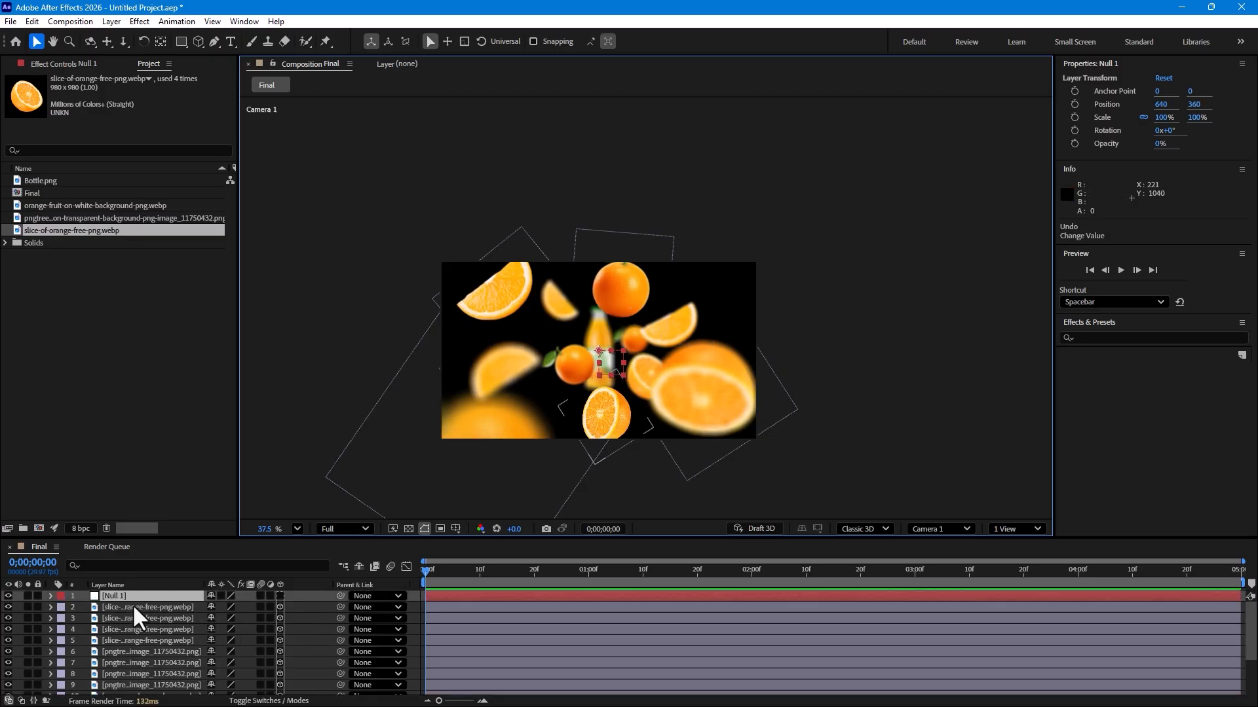
left_click(279, 595)
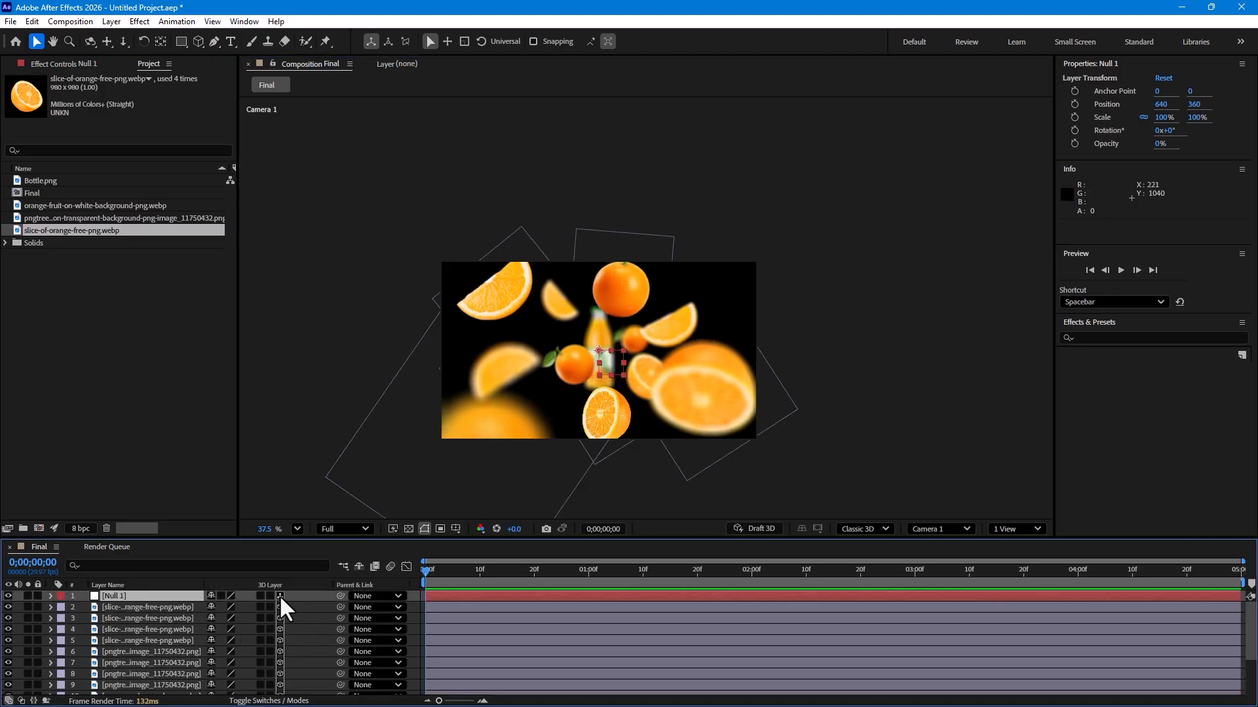
left_click(588, 571)
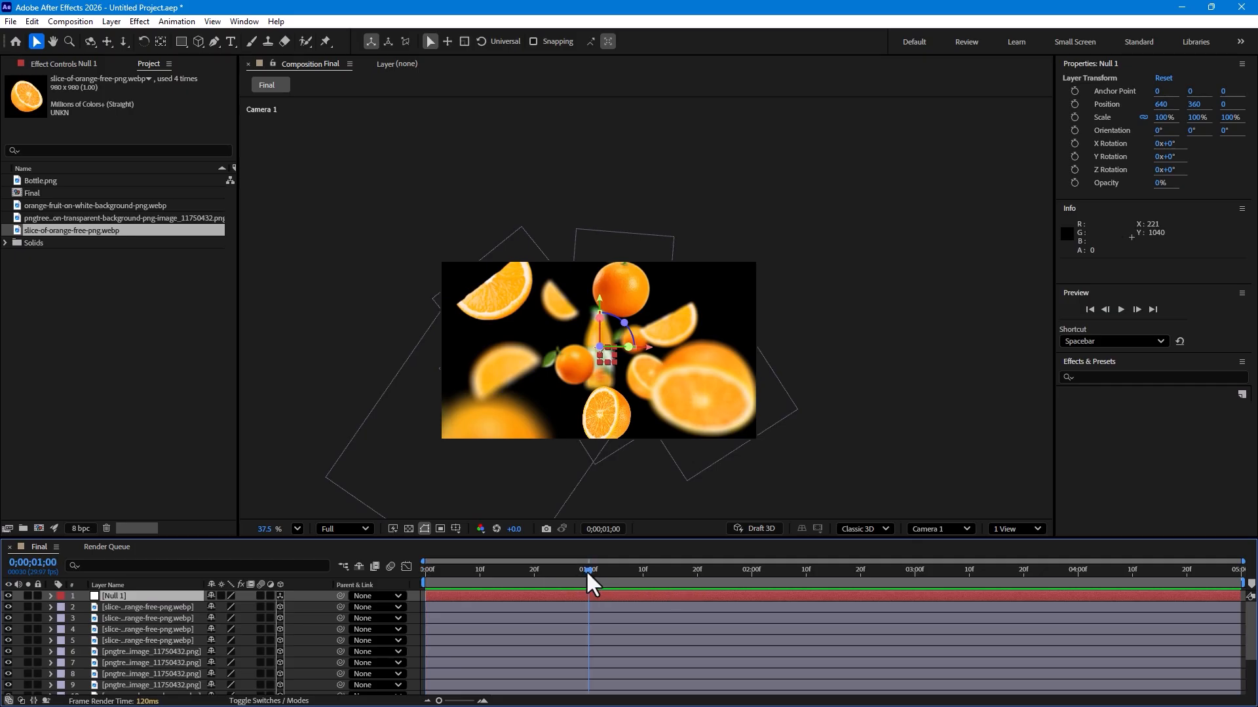
key("r")
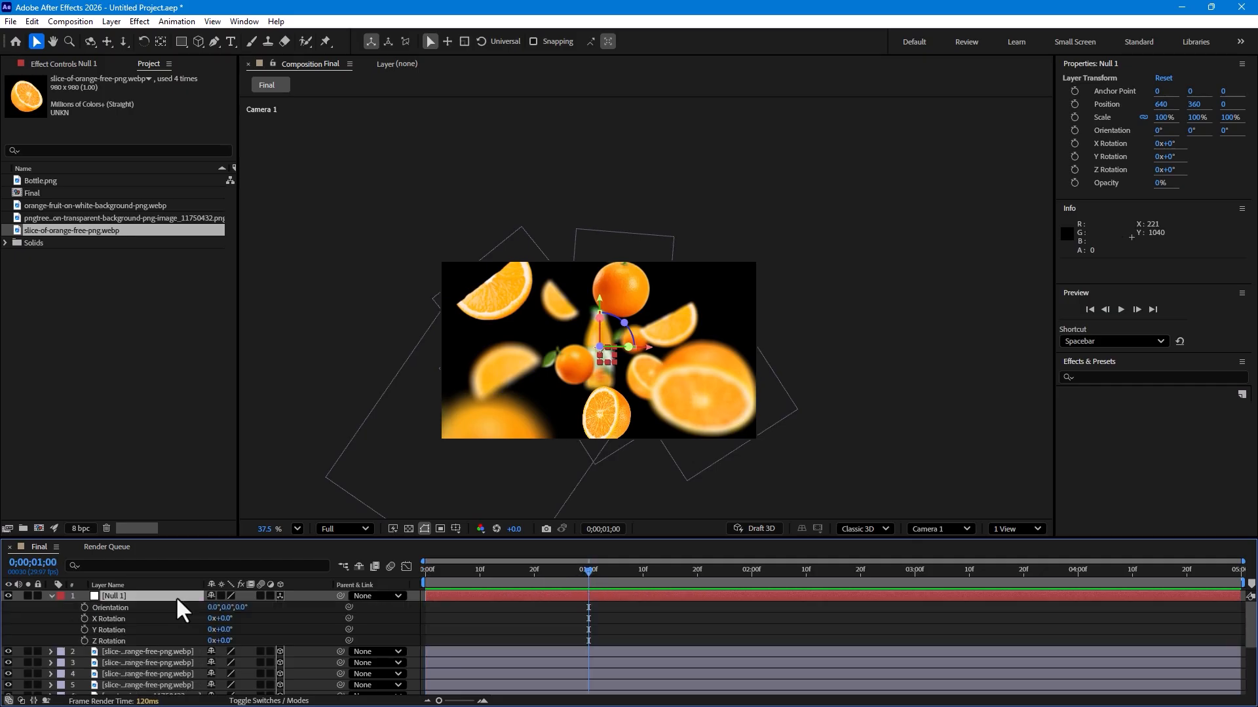
left_click_drag(226, 630, 274, 643)
key("ctrl+z")
key("ctrl+z")
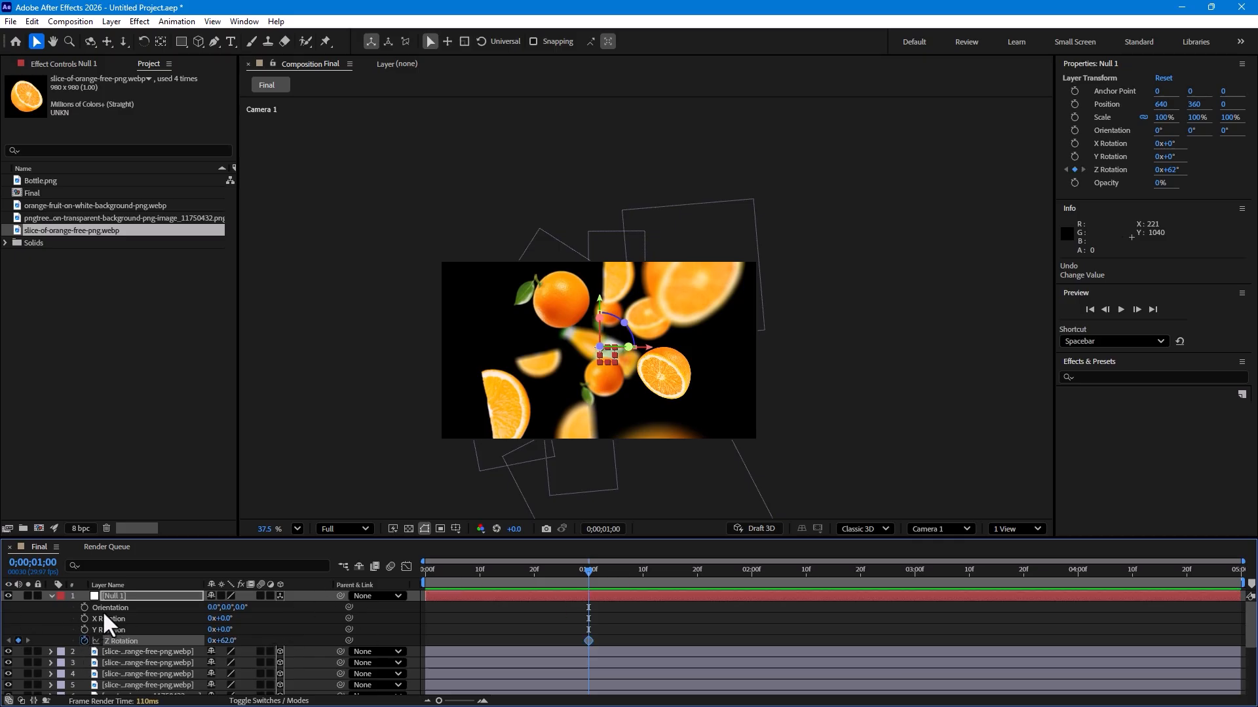
key("p")
left_click(85, 606)
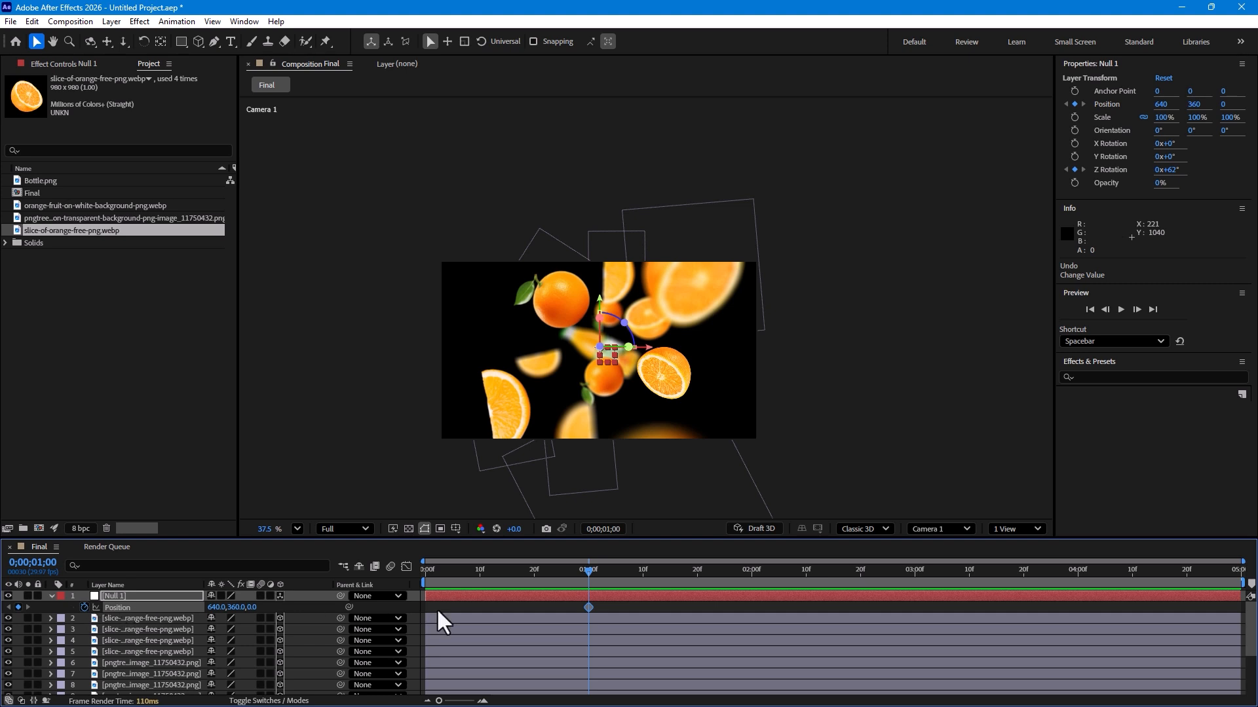
Step: At 2 seconds 15 frames, set the null's Z Rotation to 0°
left_click(752, 570)
left_click_drag(752, 571, 834, 578)
key("r")
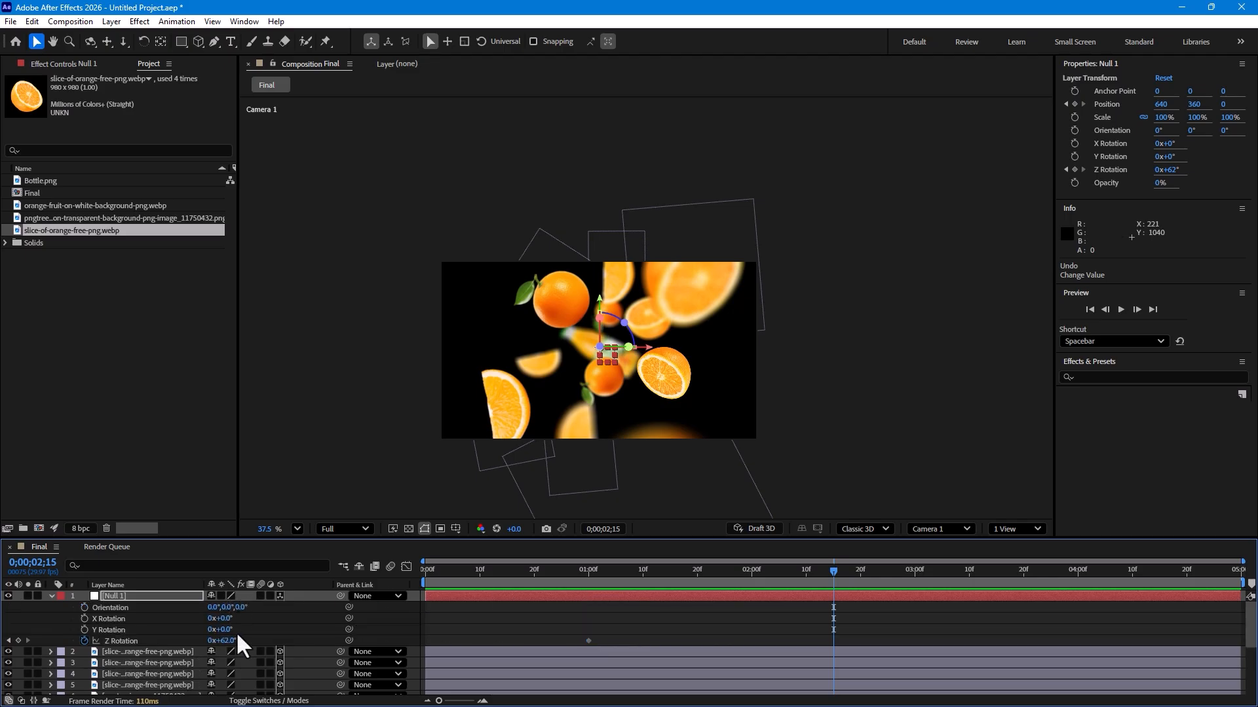
type("0")
key("Return")
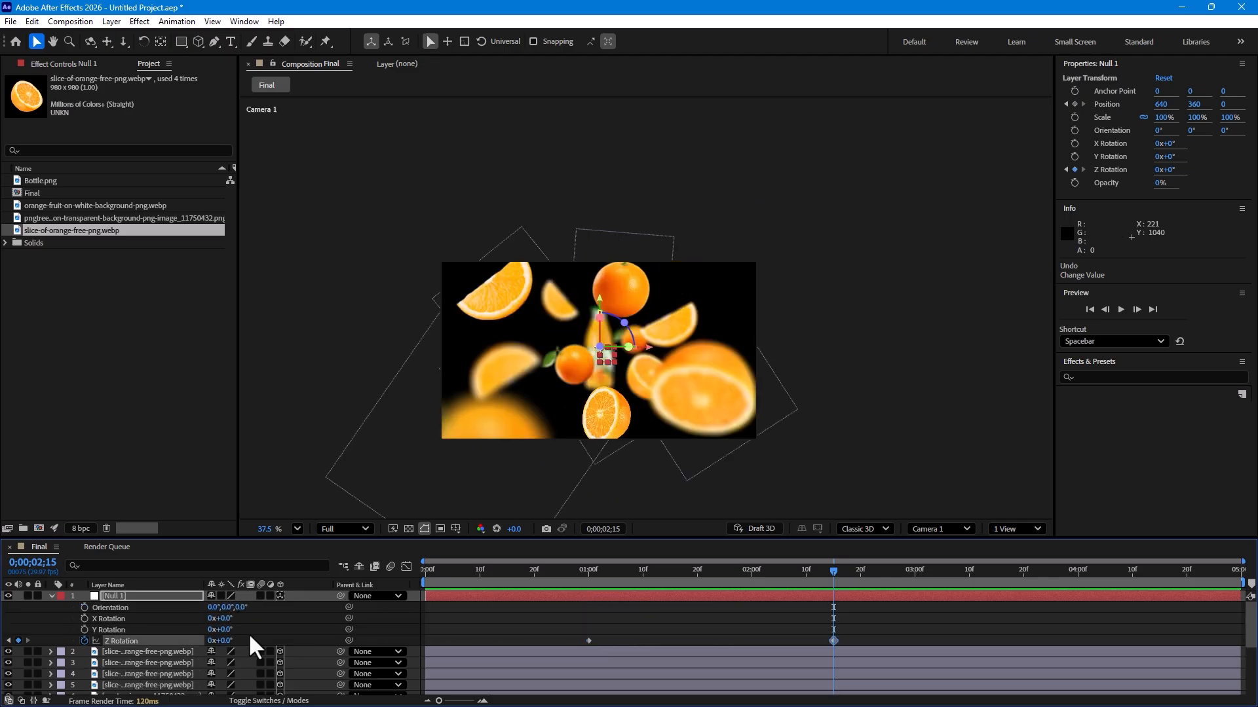
Step: Set the null's Z position to 874 at the same time
key("p")
left_click_drag(258, 608, 713, 527)
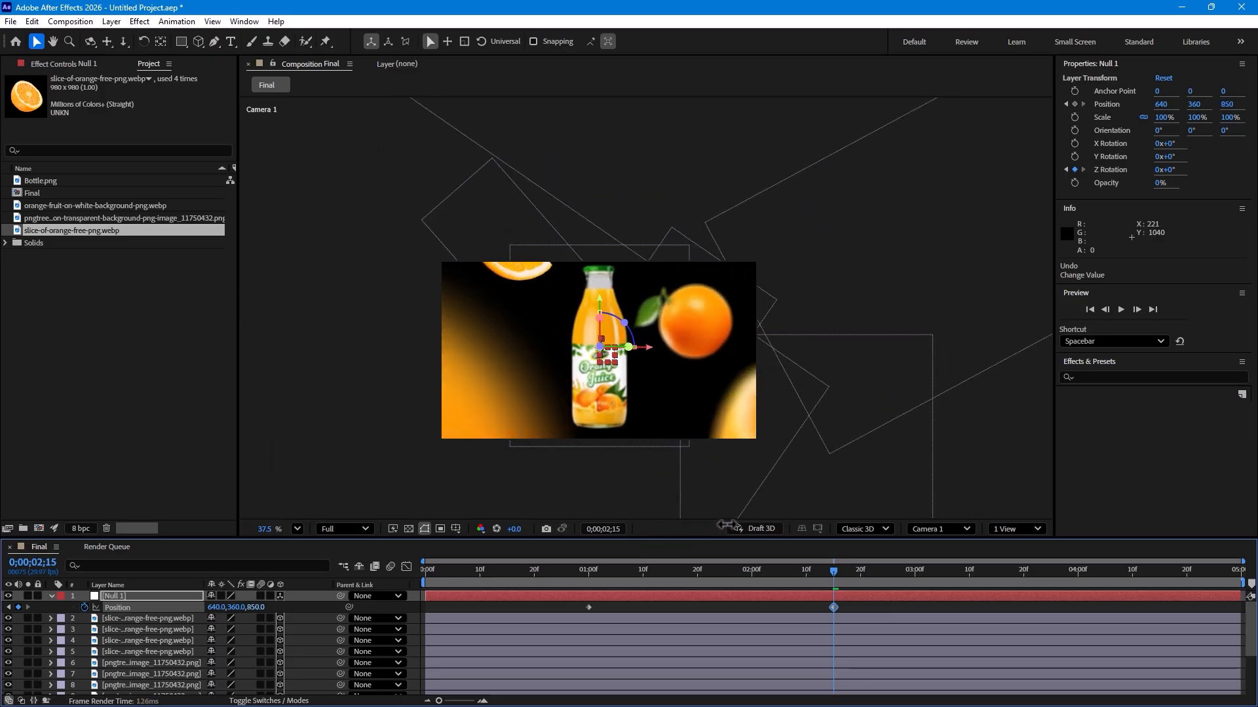
left_click_drag(726, 524, 740, 524)
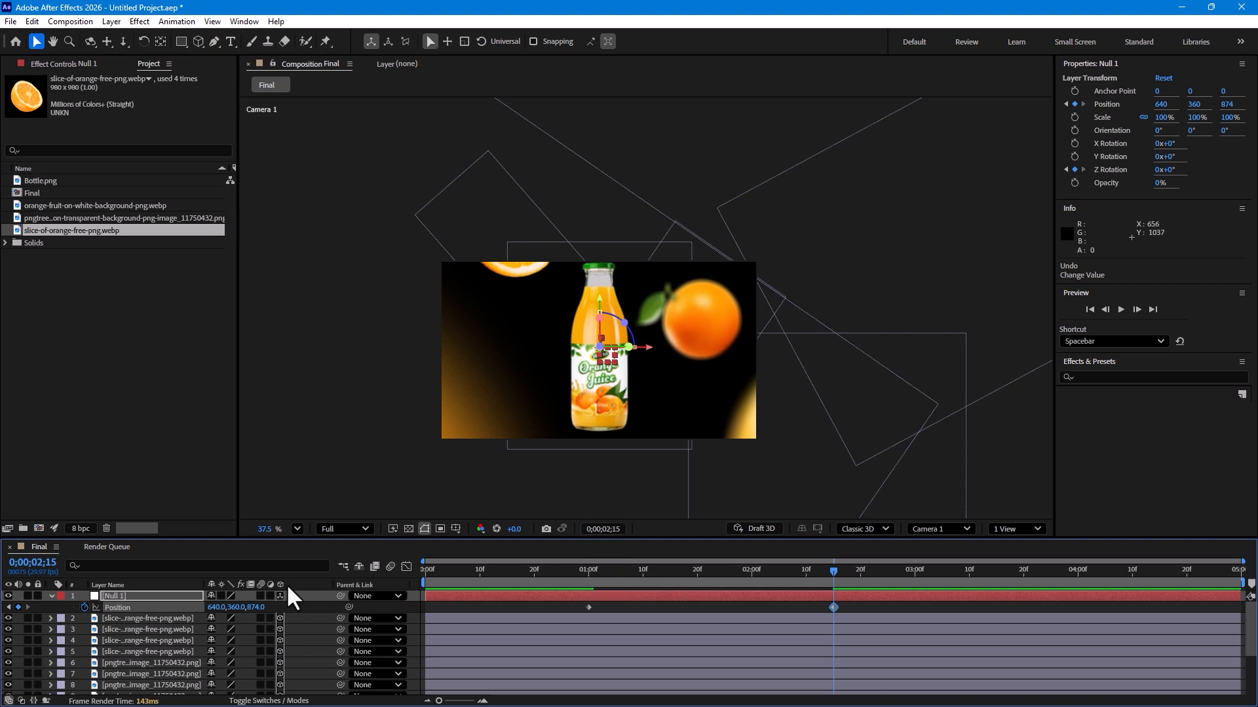
Step: Collapse the properties of all layers in the timeline
key("ctrl+a")
left_click(51, 597)
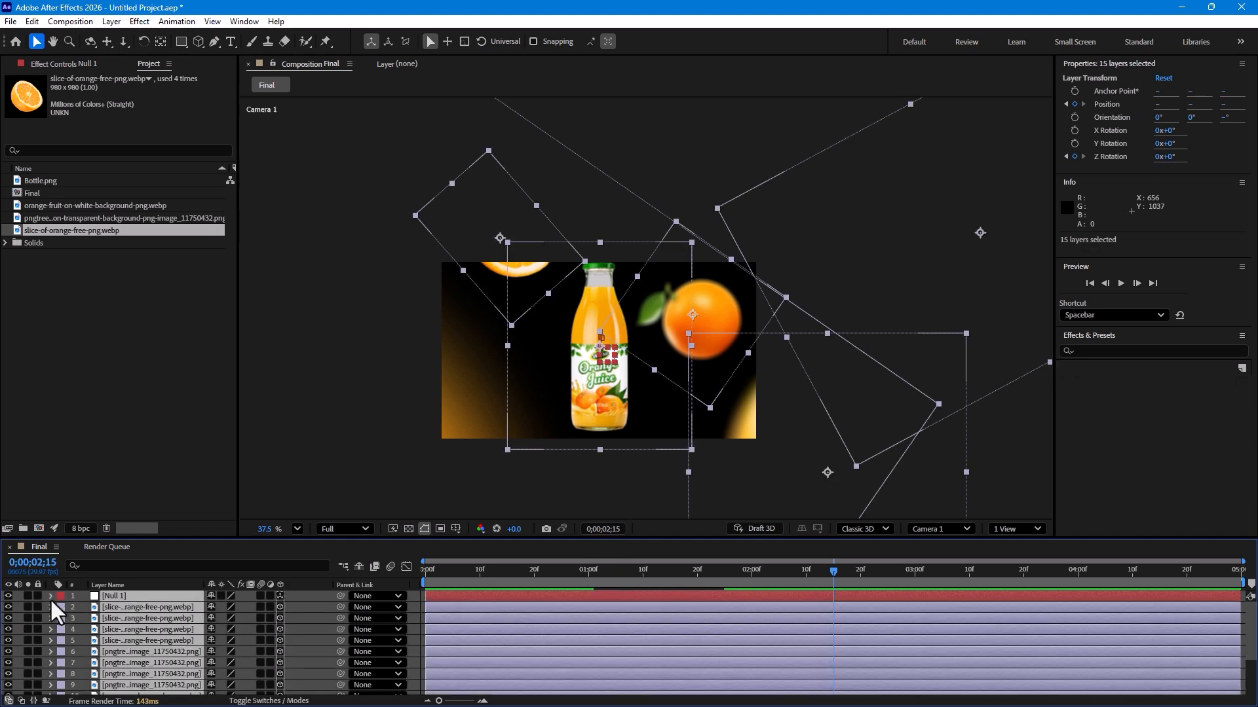
left_click(417, 610)
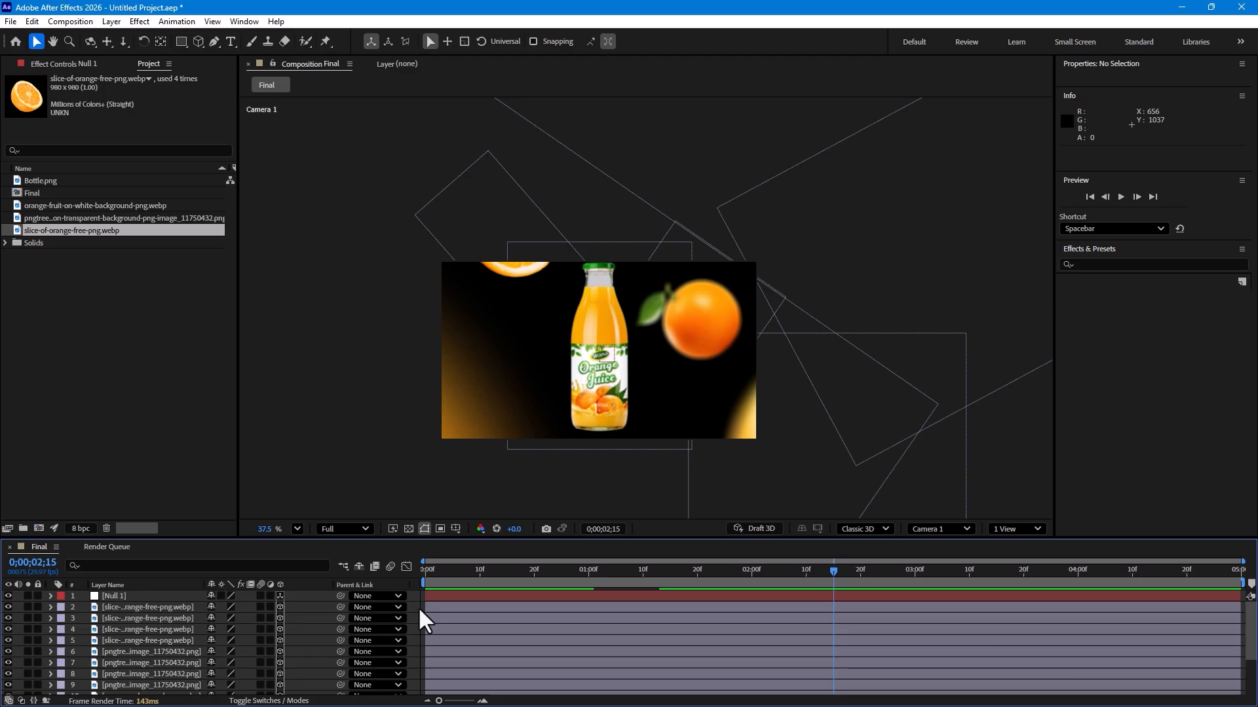
Step: Enable motion blur on all layers
key("ctrl+a")
left_click(261, 598)
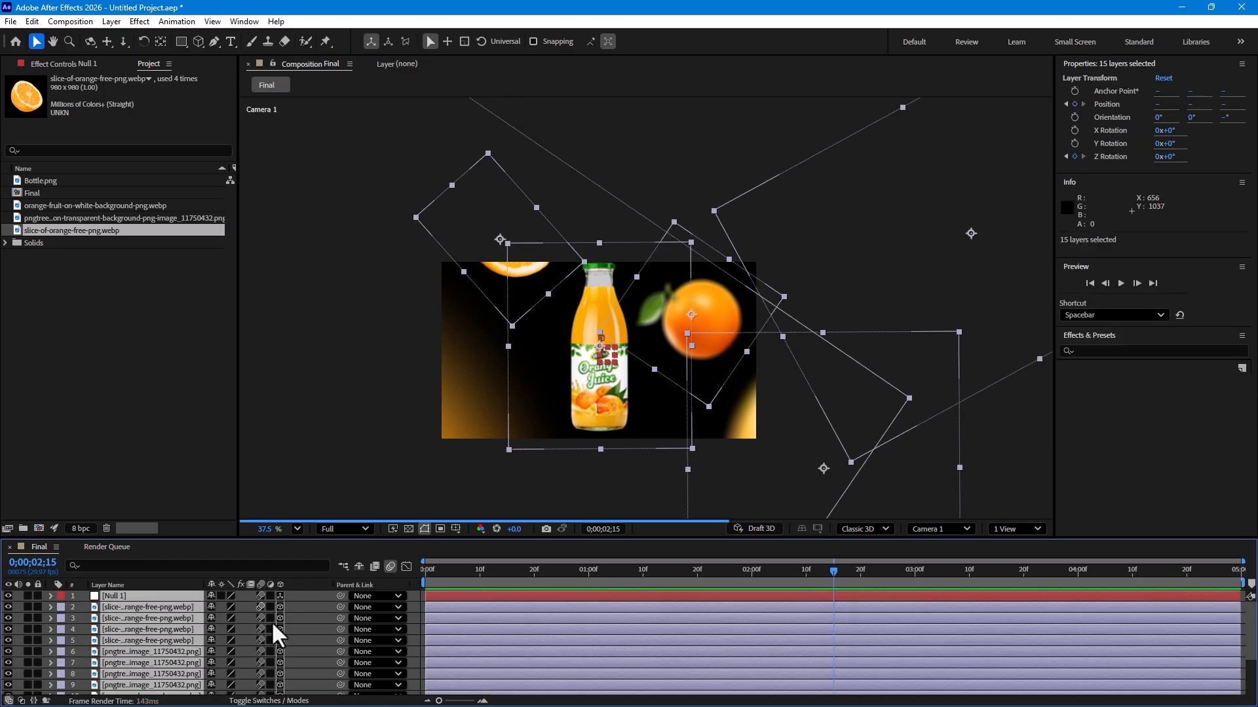
left_click(418, 626)
Step: Play back the animation from the start to preview the camera move
left_click_drag(725, 569, 476, 623)
key("space")
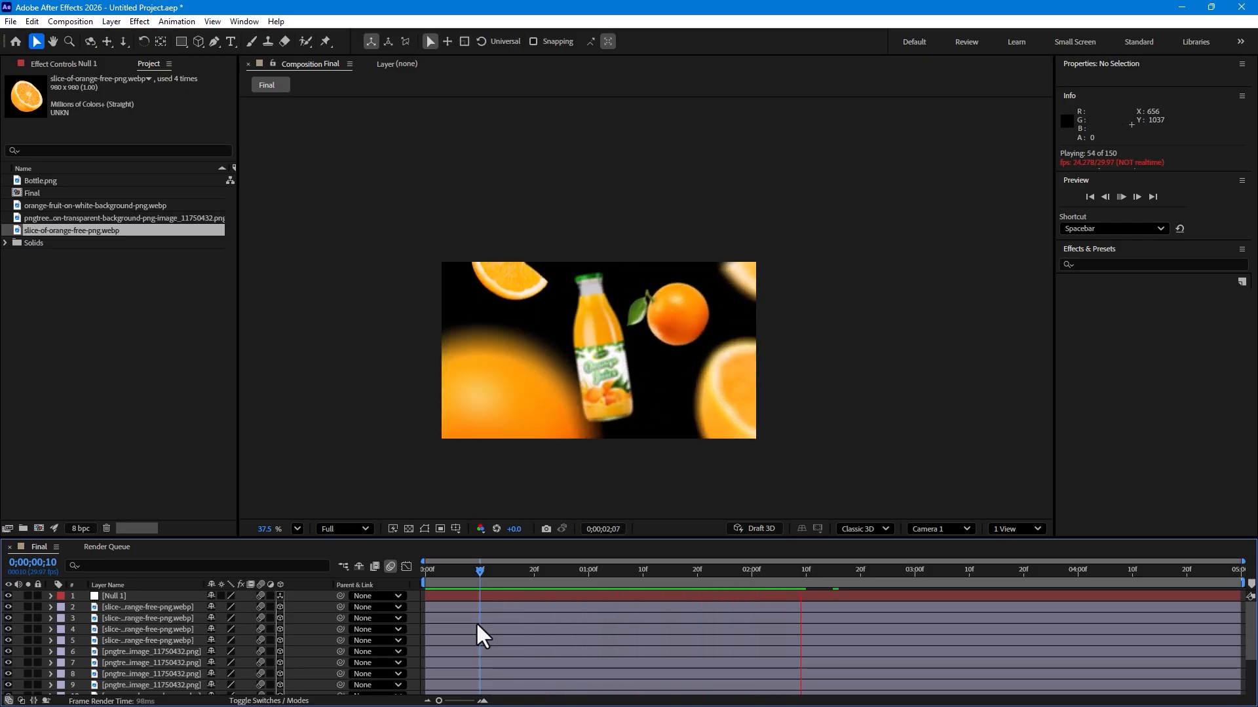
left_click_drag(735, 570, 1224, 568)
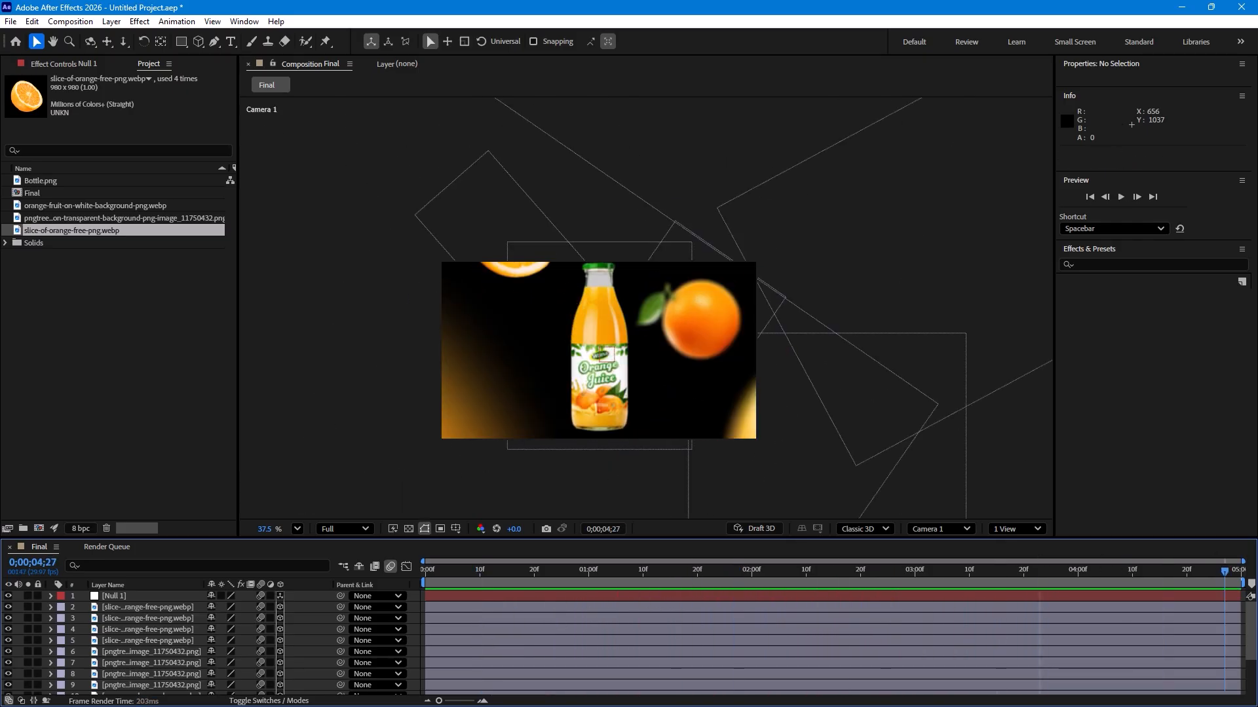
Step: At the last frame, set the null's Z Rotation to about -2.4°
left_click(145, 596)
key("r")
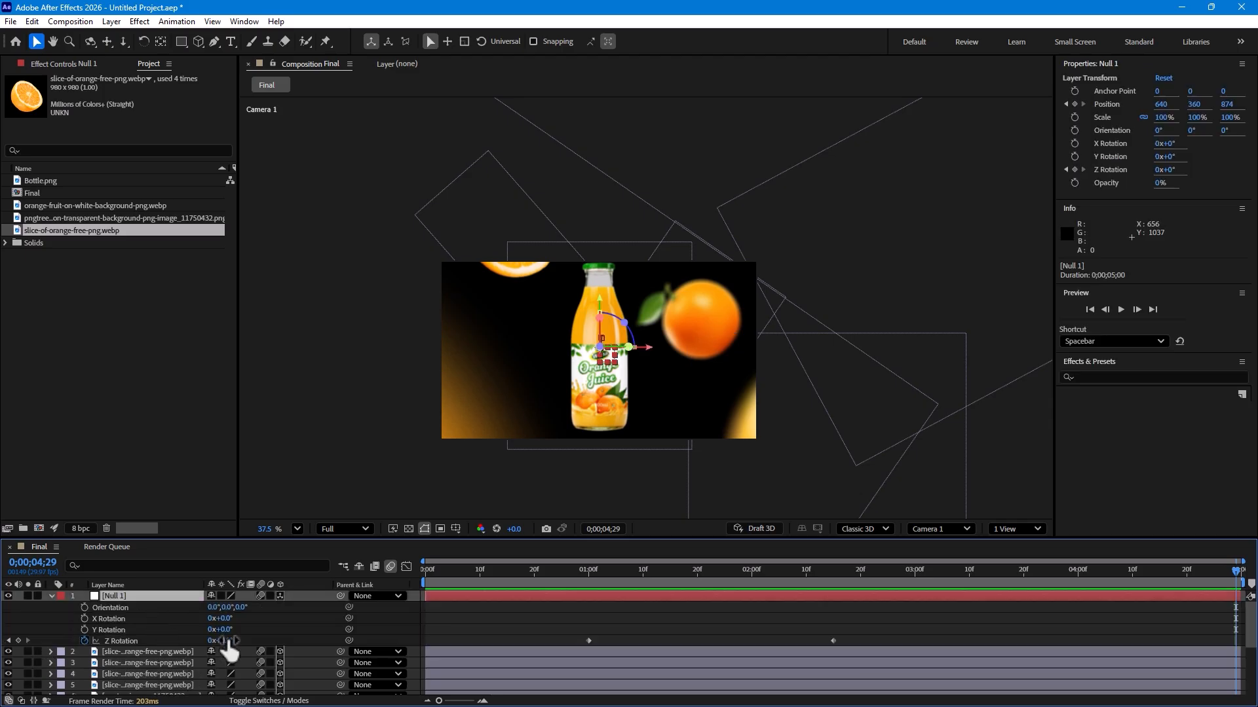
left_click_drag(228, 645, 208, 633)
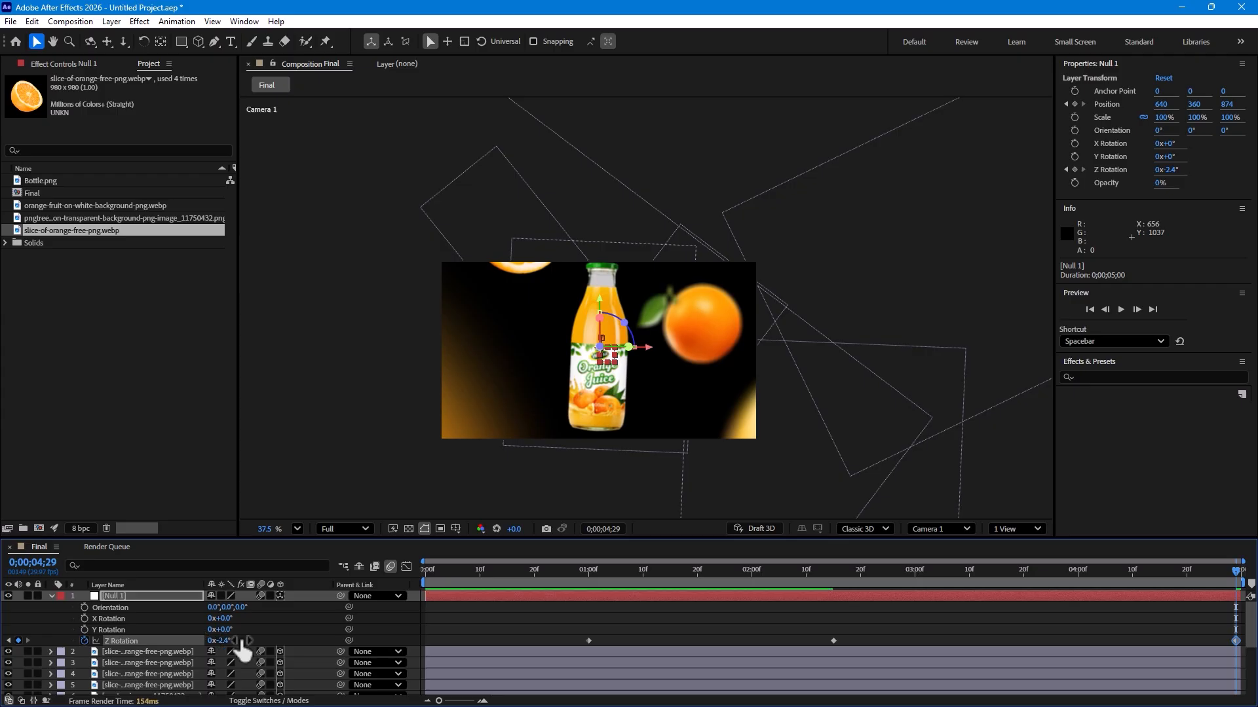
left_click(608, 269)
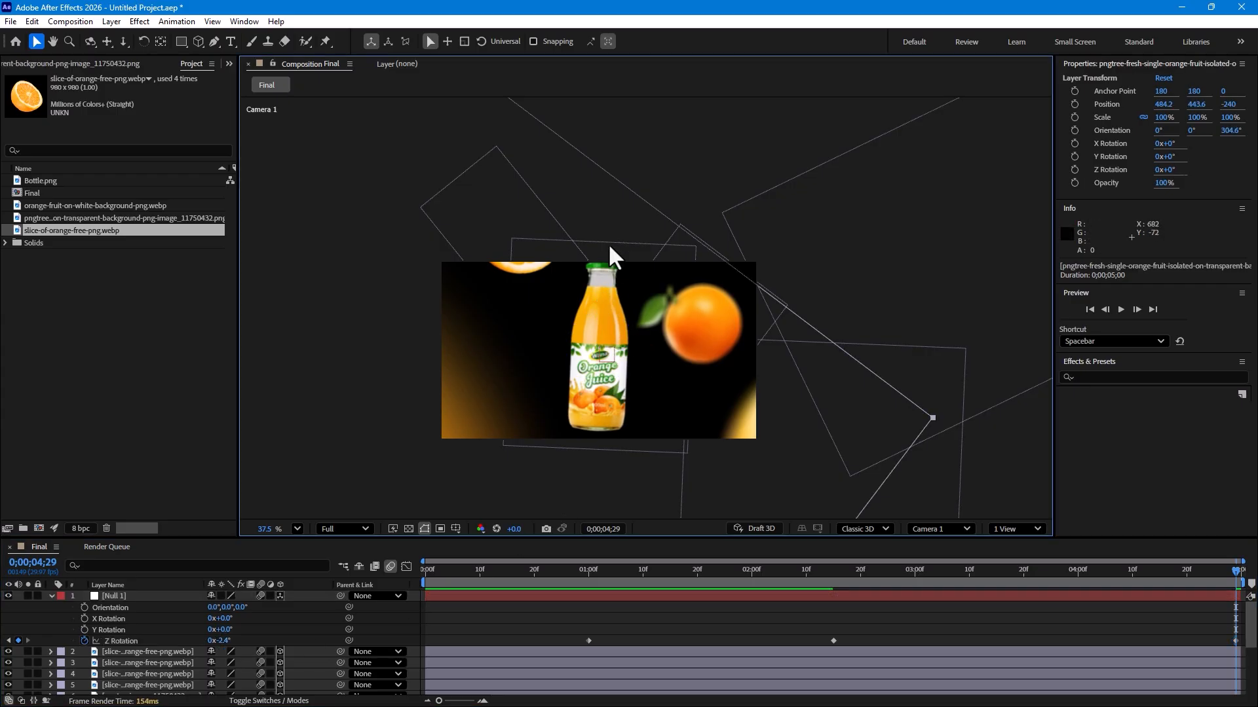
Step: Select the Bottle layer and scale it down to about 73.5%
scroll(76, 649, "down", 3)
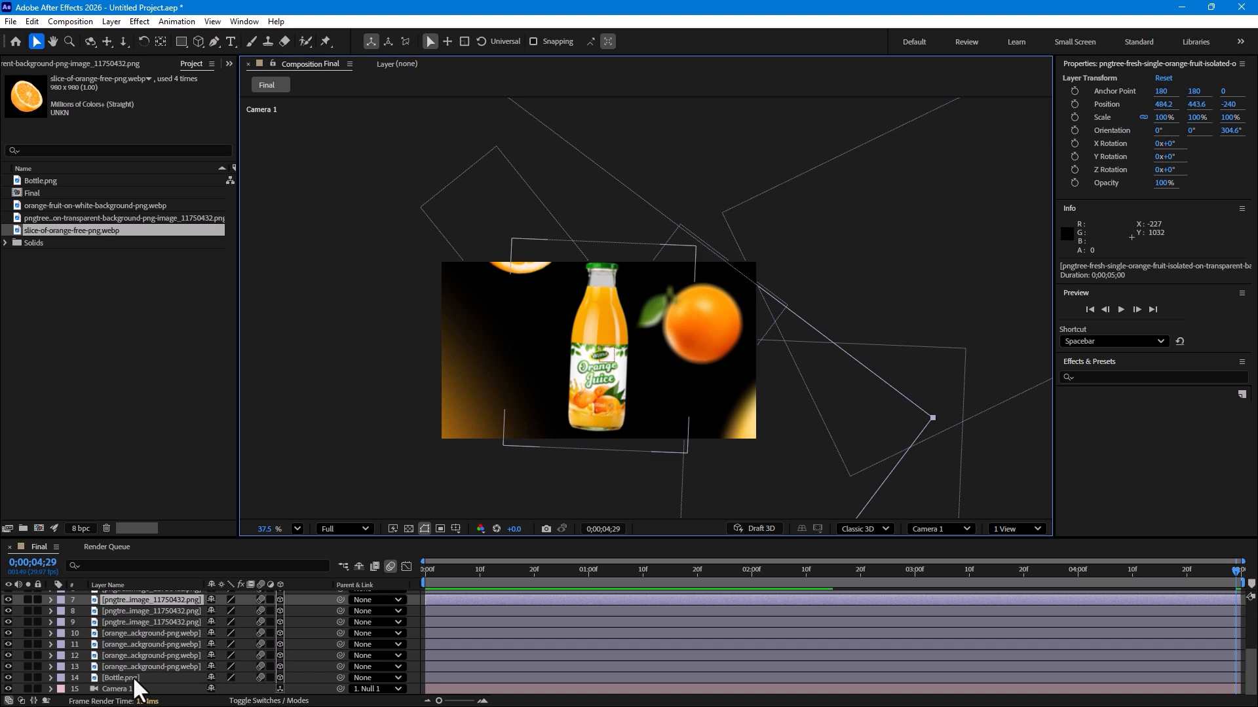
left_click(133, 676)
left_click_drag(695, 247, 667, 288)
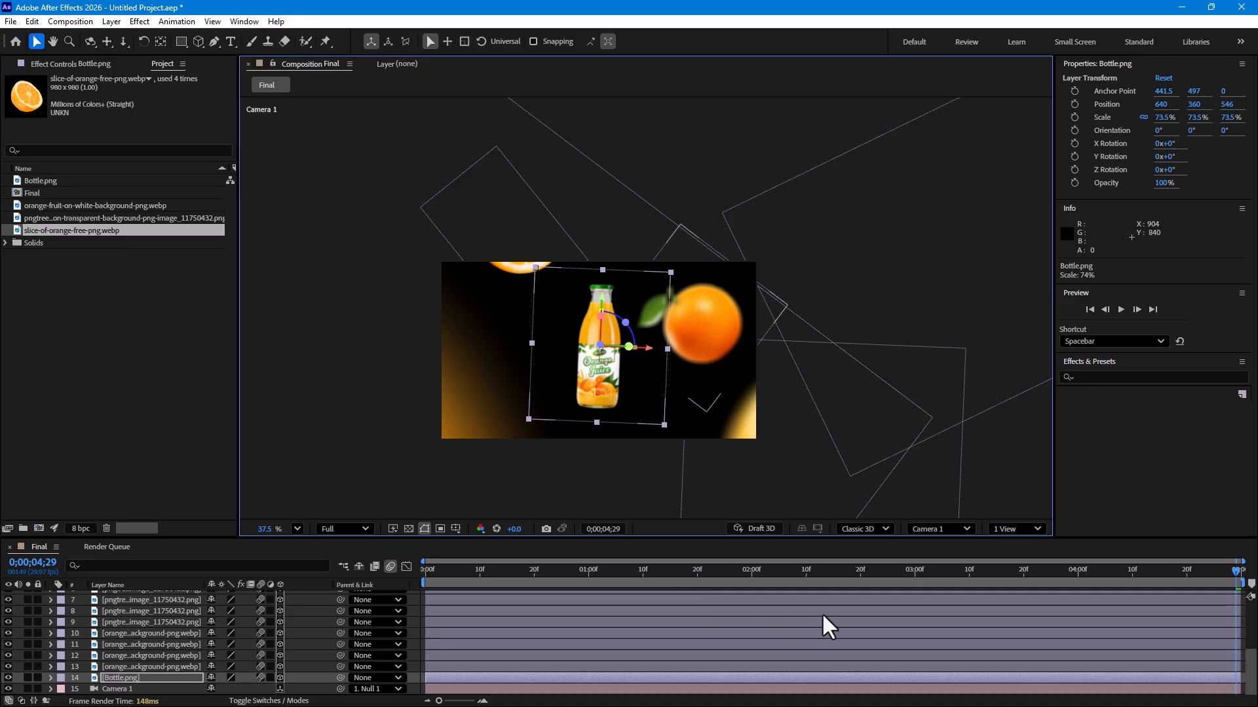
left_click_drag(807, 575, 1236, 575)
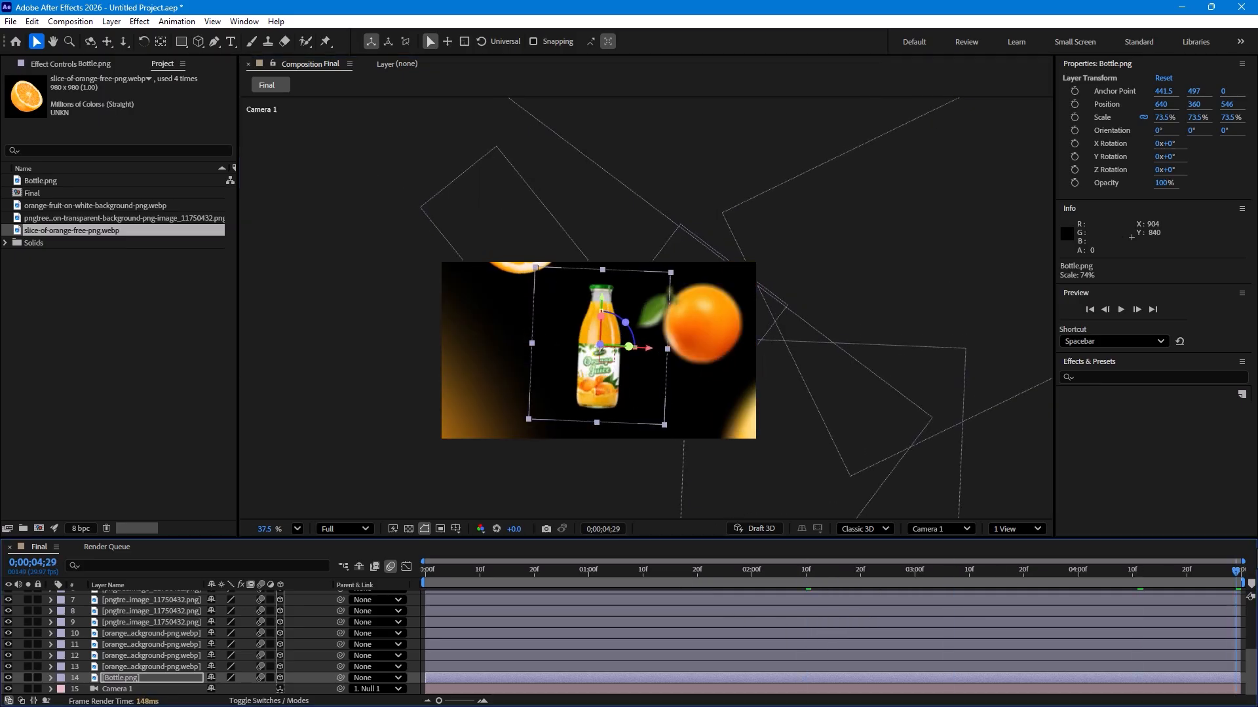
Step: At the last frame, set the null's Z Position to about 913.2
scroll(161, 630, "up", 5)
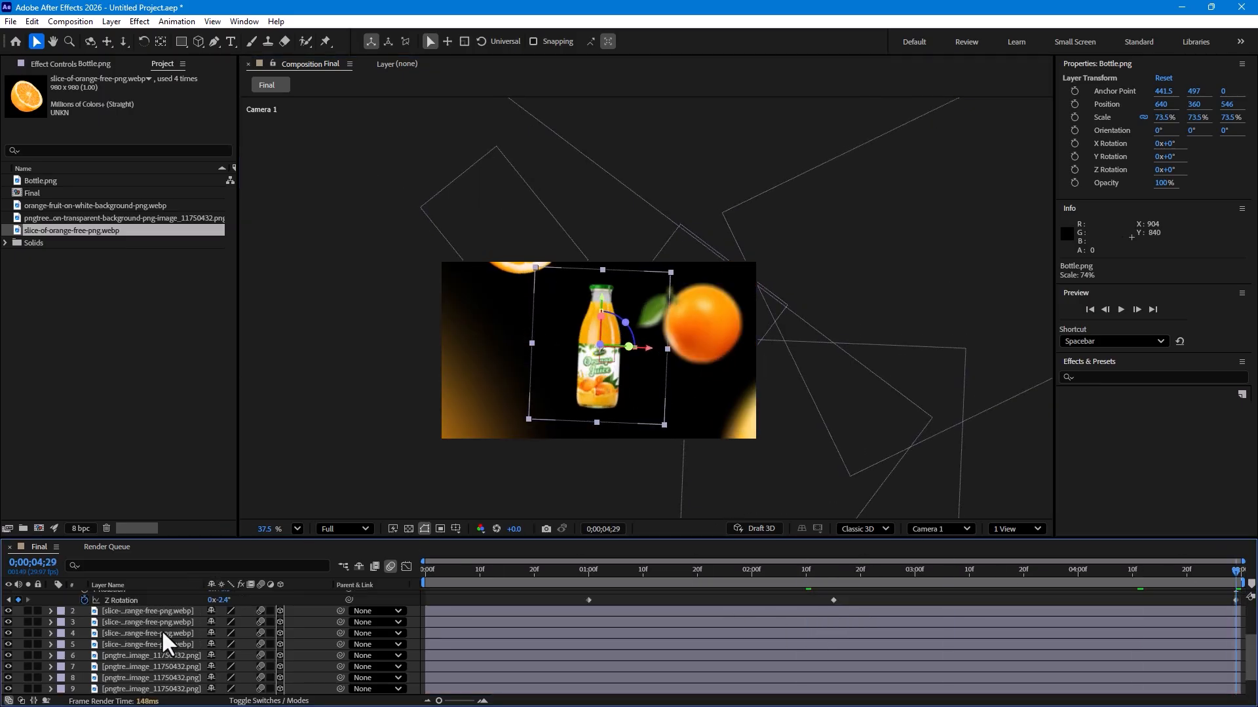
left_click(140, 596)
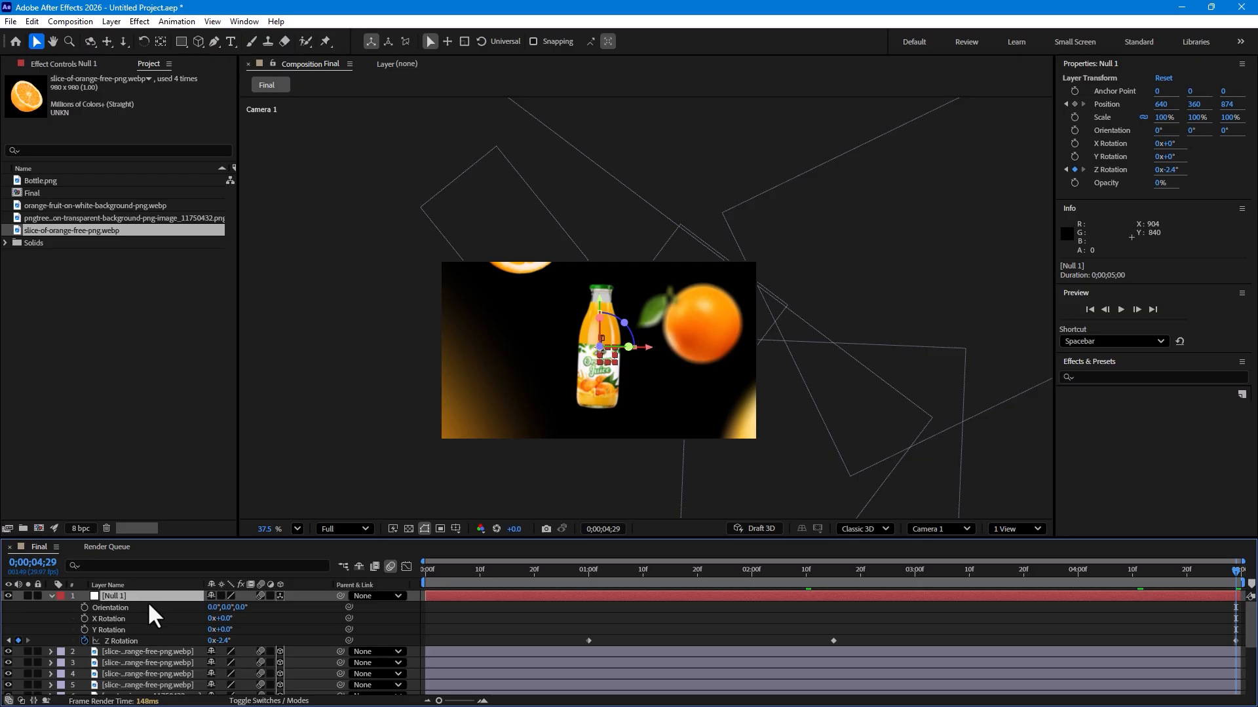
key("p")
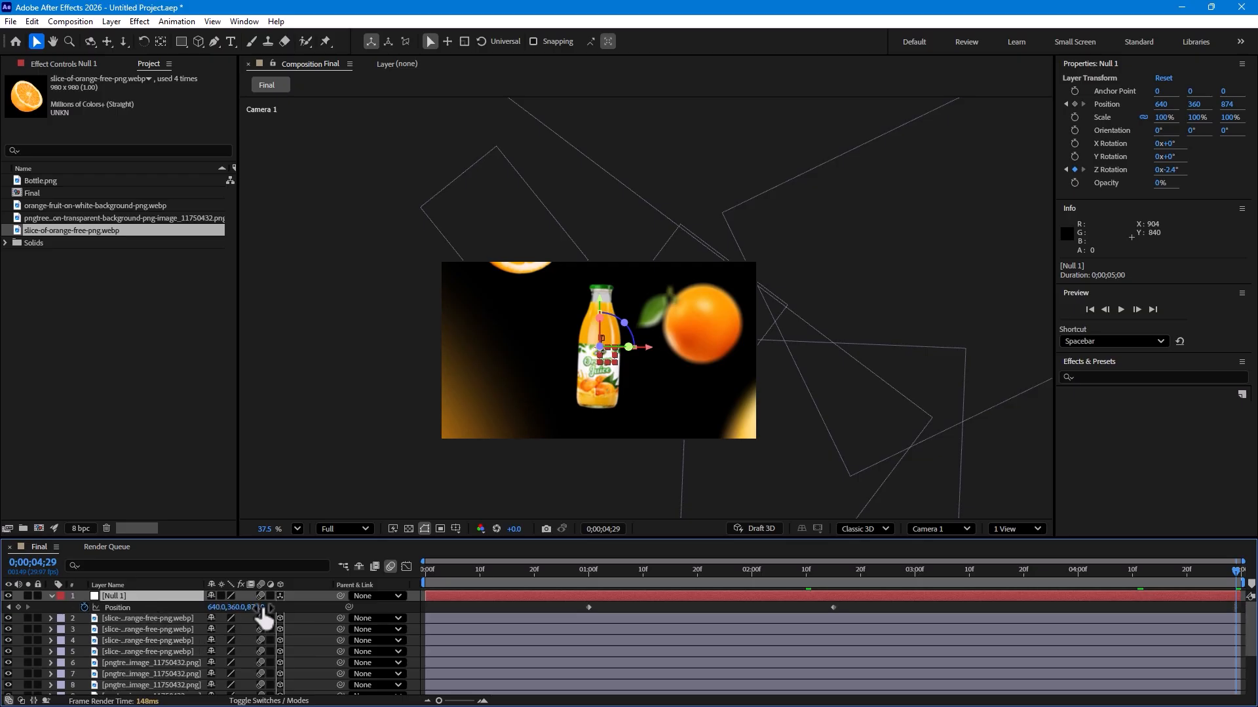
left_click_drag(262, 609, 481, 561)
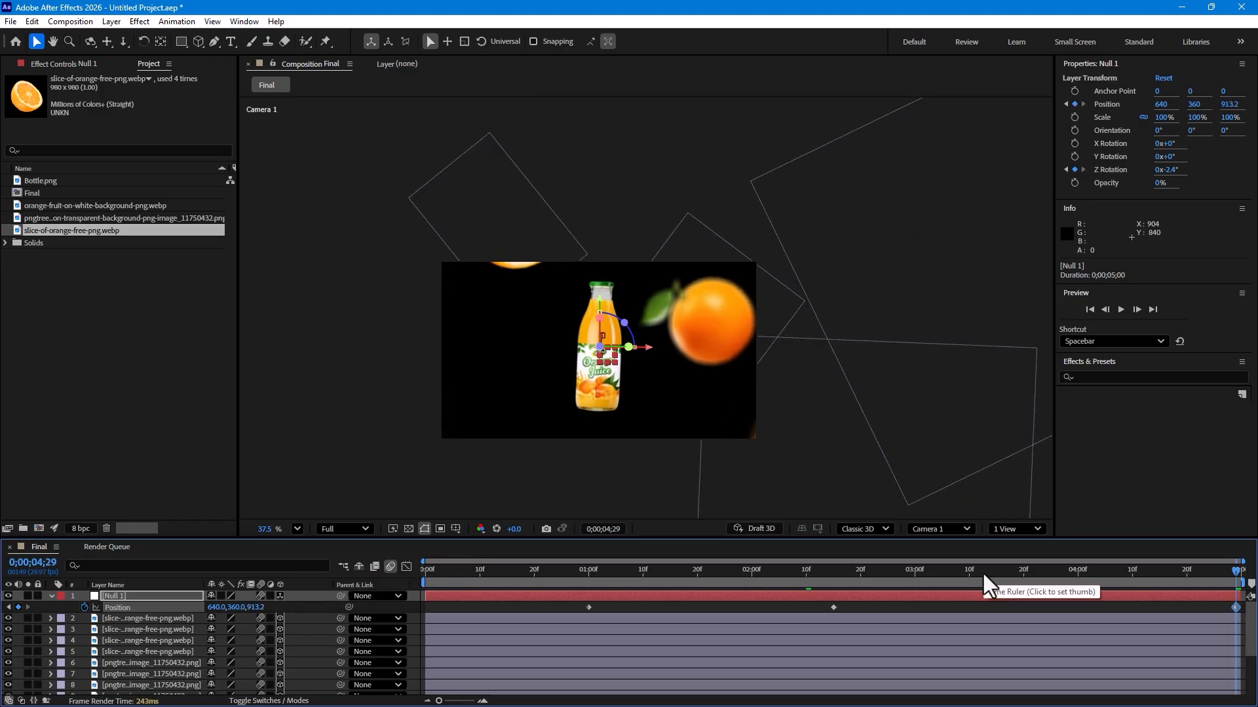
Step: Reveal the null's keyframes and move its final Z Rotation keyframe earlier to about 0;00;03;24
key("u")
key("u")
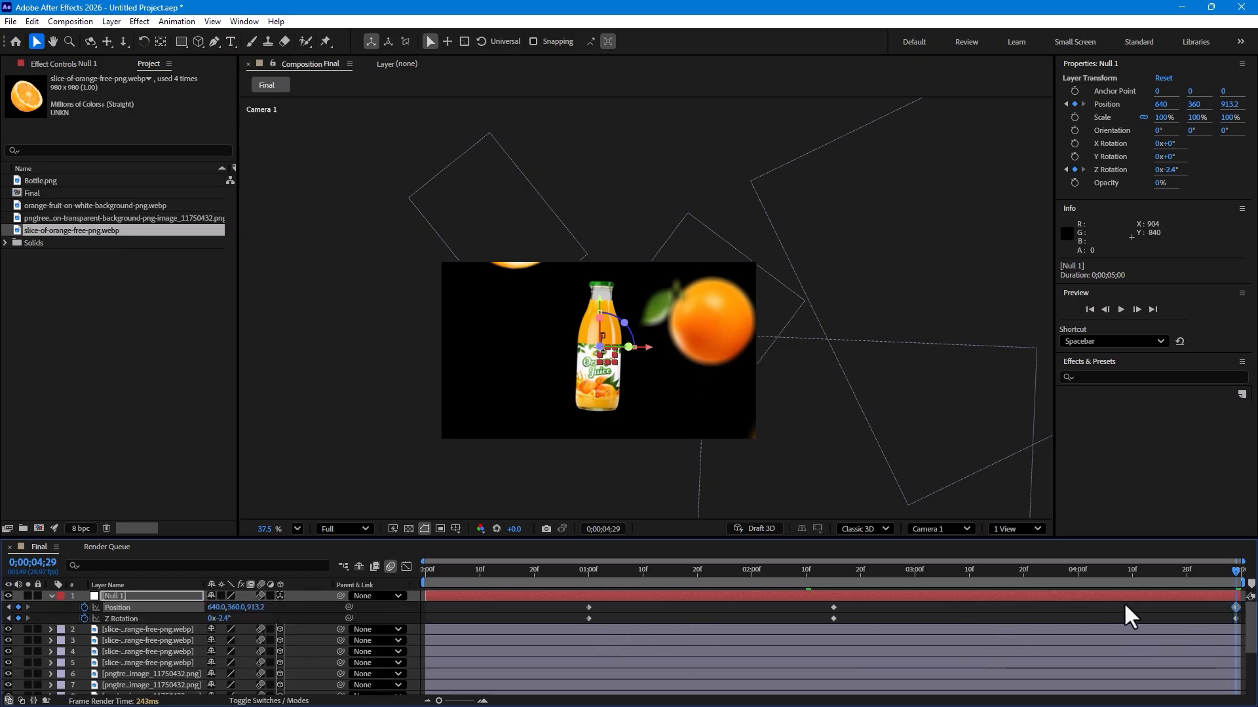
left_click_drag(1236, 618, 1231, 618)
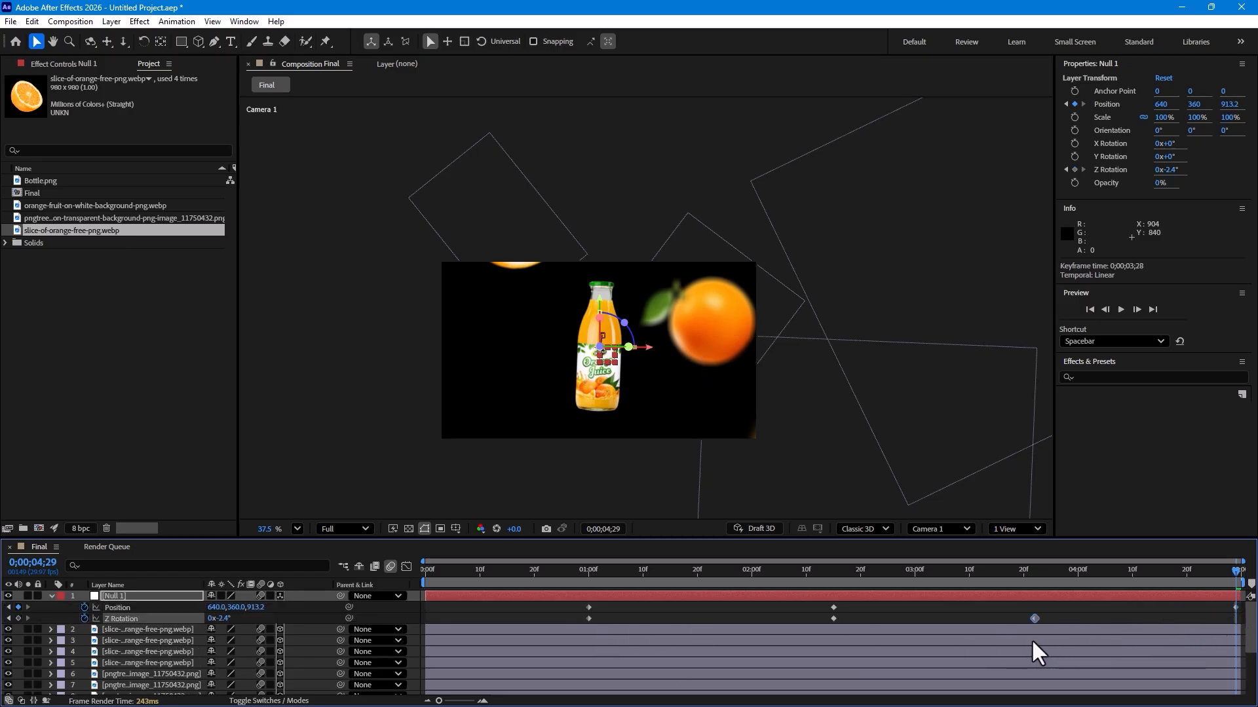
left_click_drag(1045, 636, 1049, 635)
key("Return")
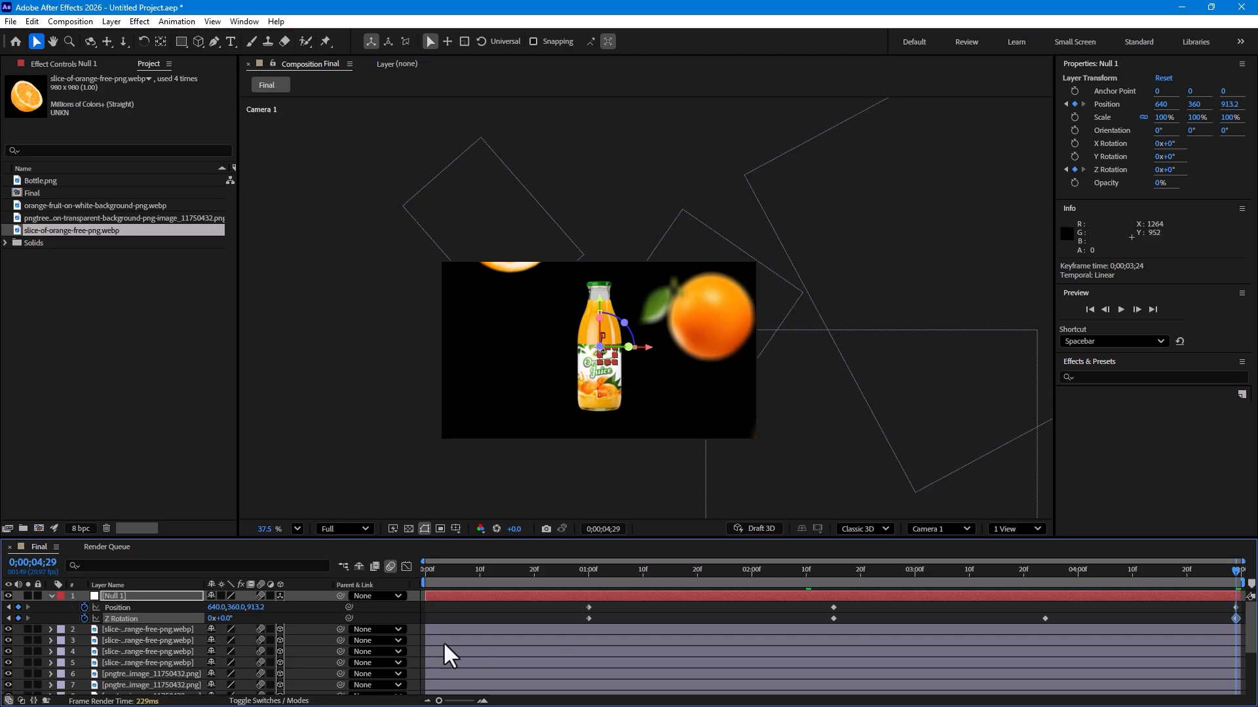
Step: Play back and scrub through the animation to preview the camera move
key("Home")
left_click(580, 568)
key("space")
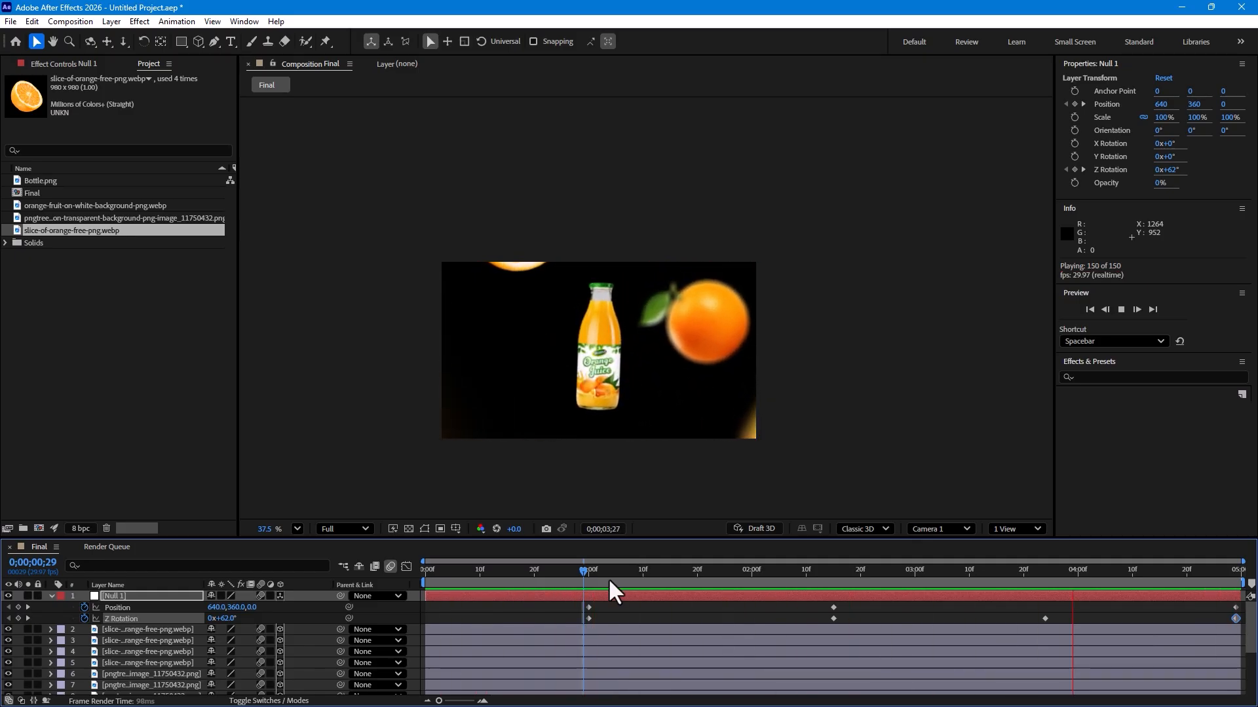
left_click(674, 574)
left_click_drag(625, 583, 768, 580)
left_click_drag(594, 621, 925, 571)
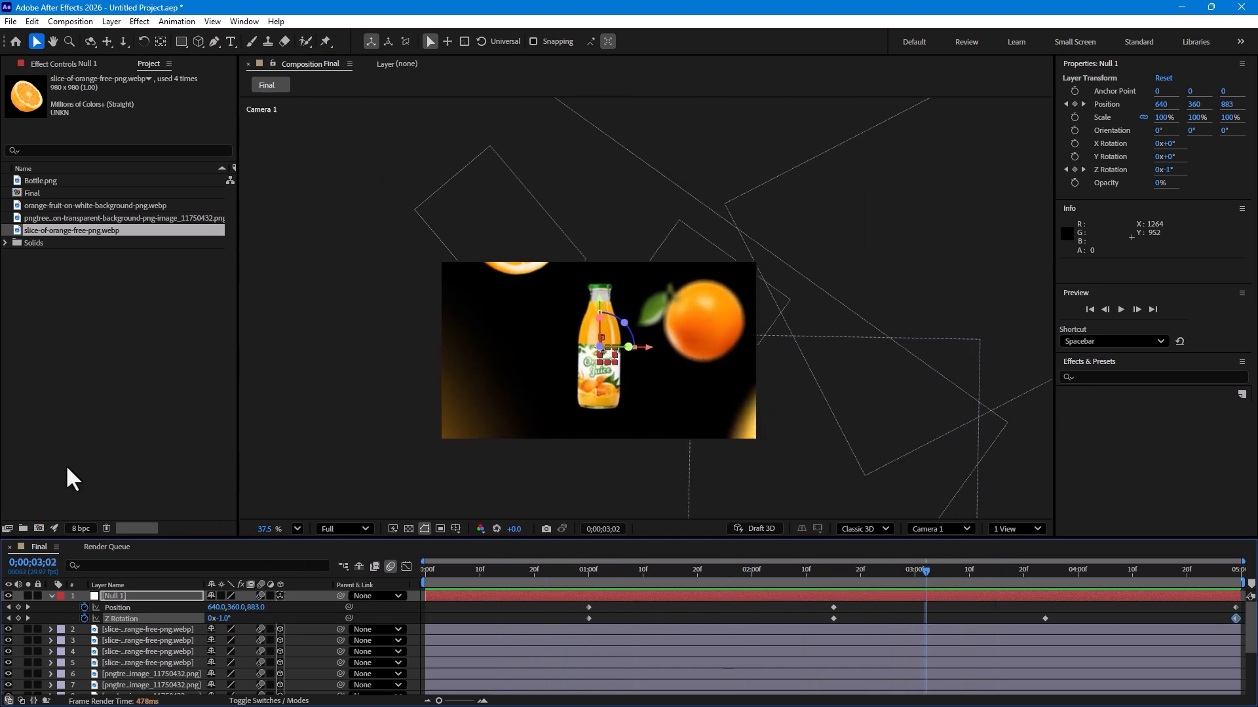
Step: Collapse the null and create a new solid layer named BG
left_click(50, 596)
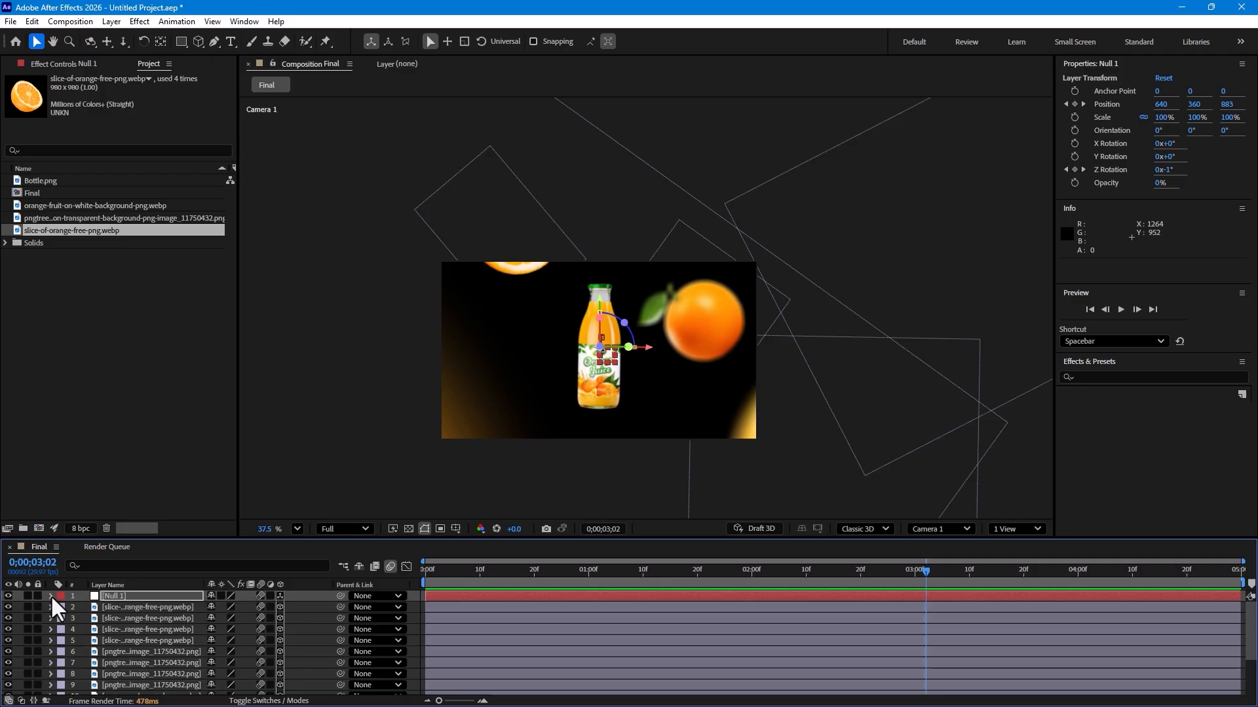
key("ctrl+shift+a")
key("ctrl+y")
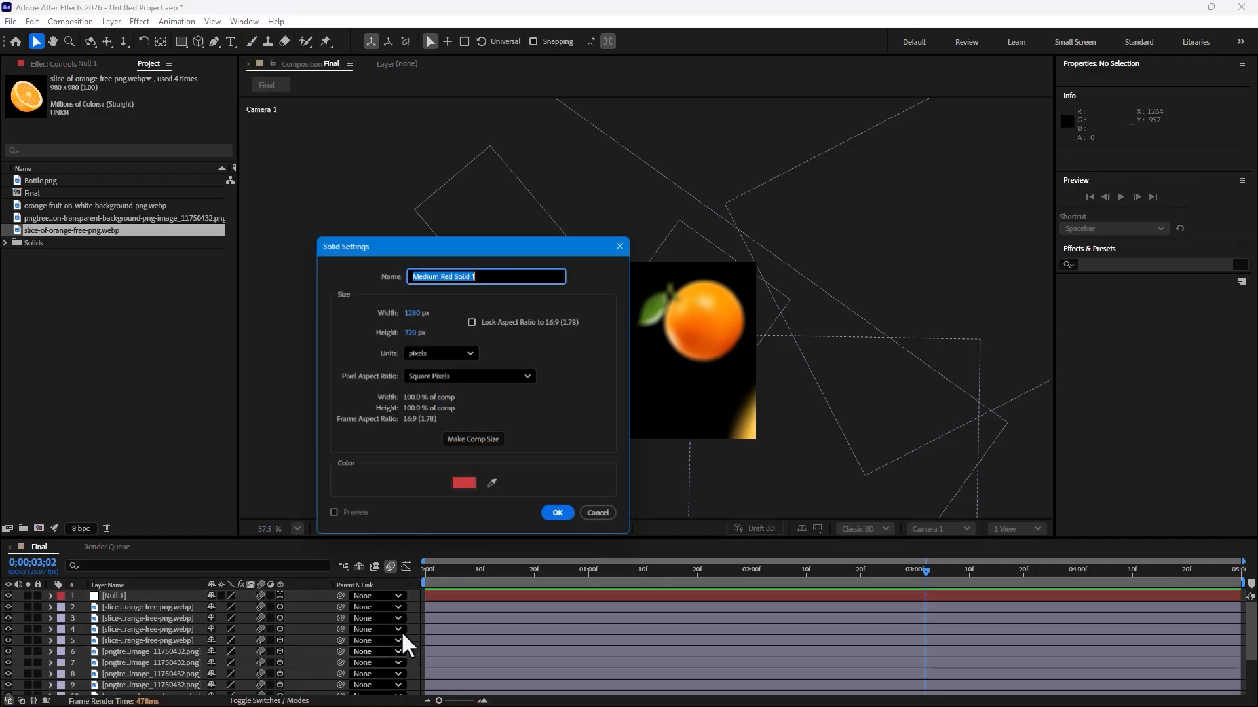
type("BG")
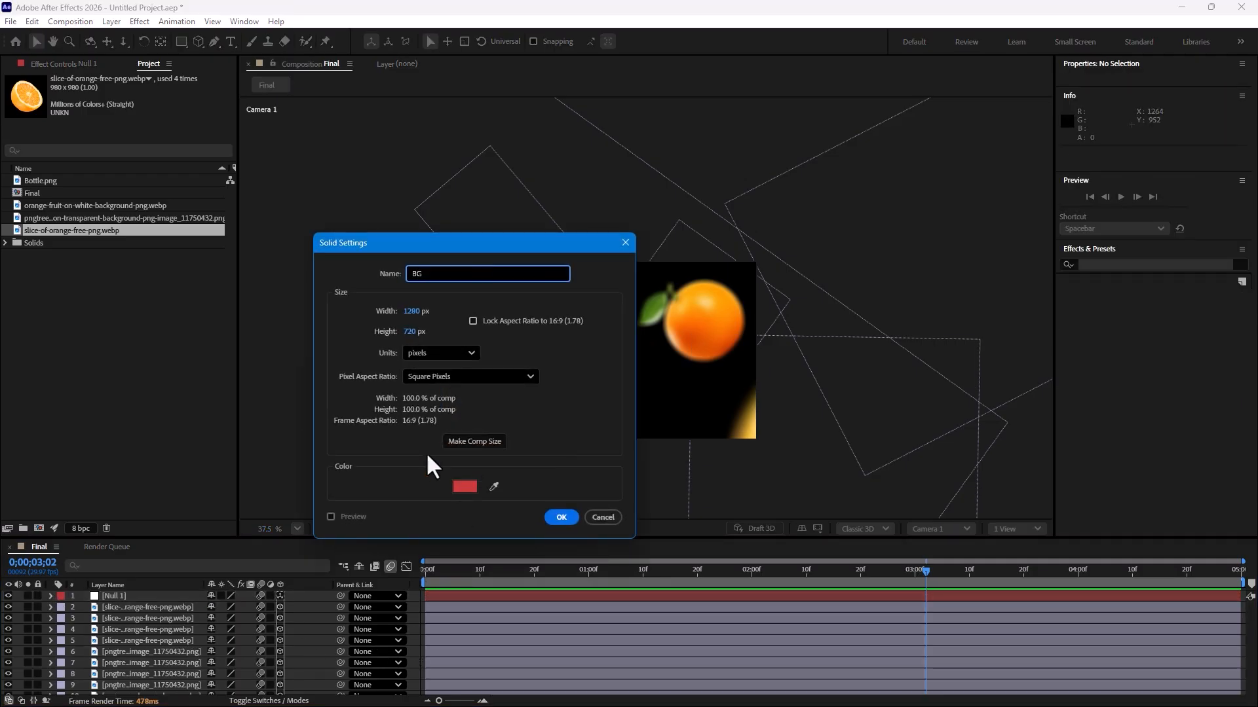
left_click(562, 517)
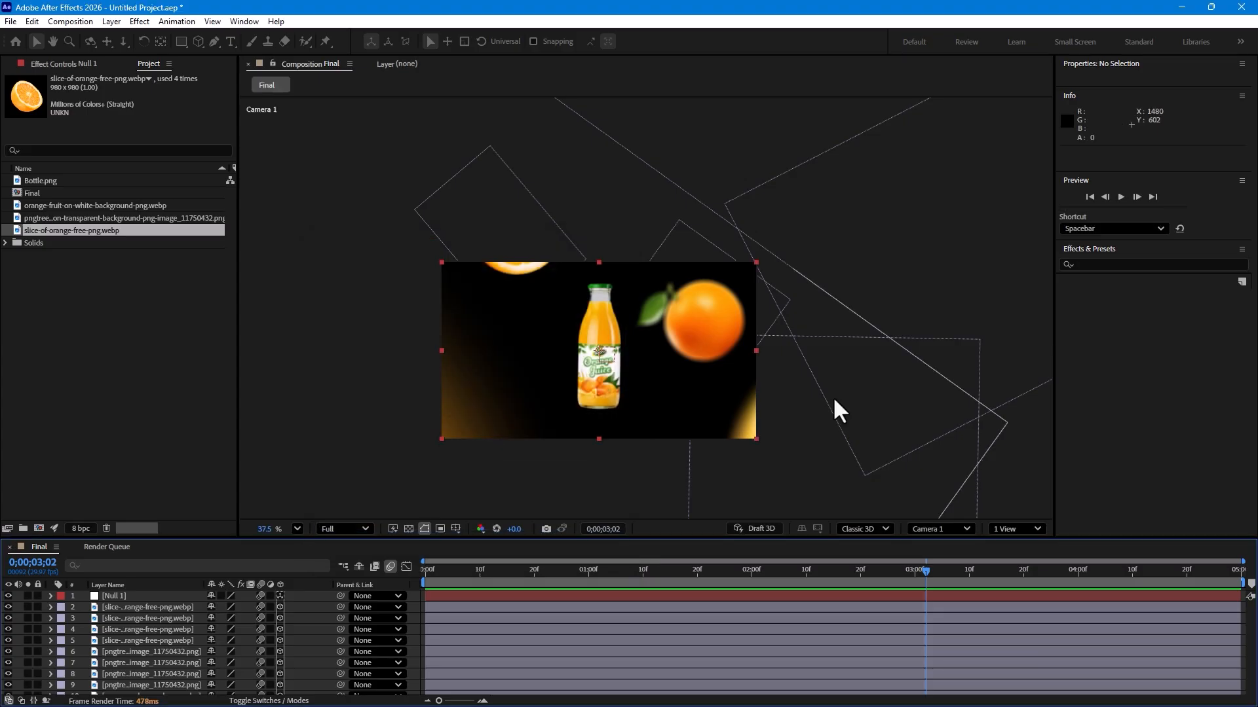
Step: Apply the Gradient Ramp effect to the BG layer
left_click(1162, 339)
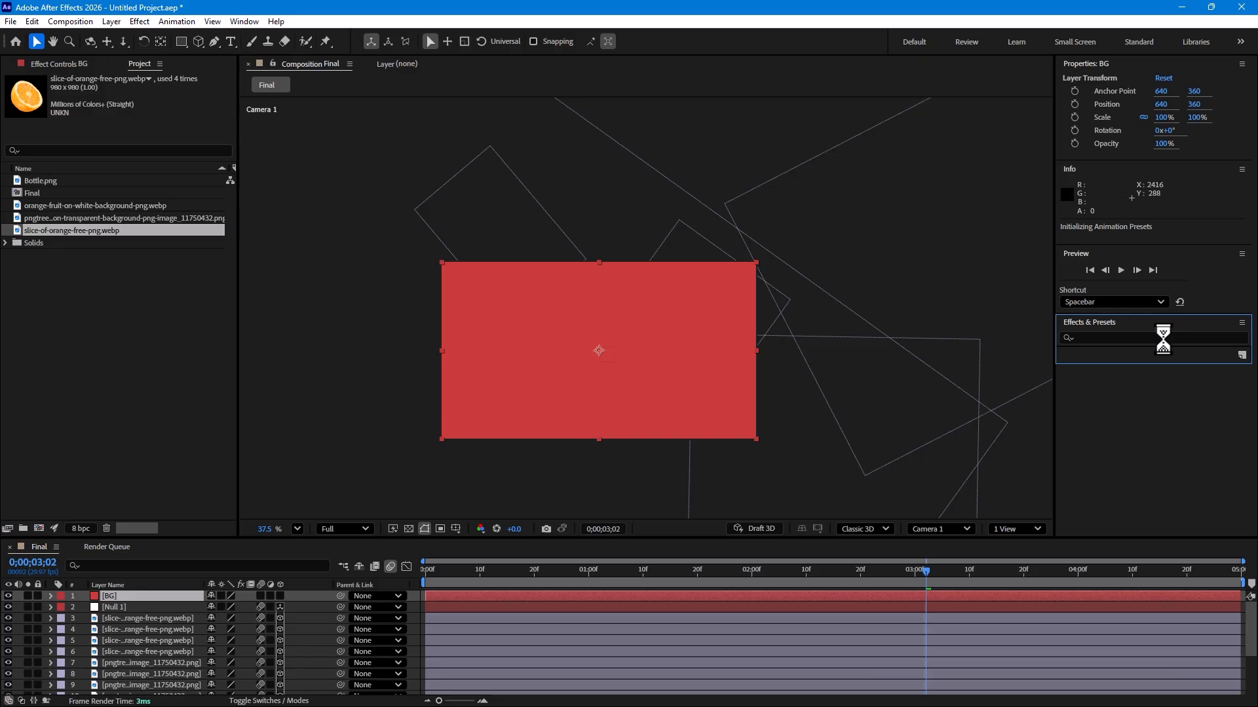
type("ramp")
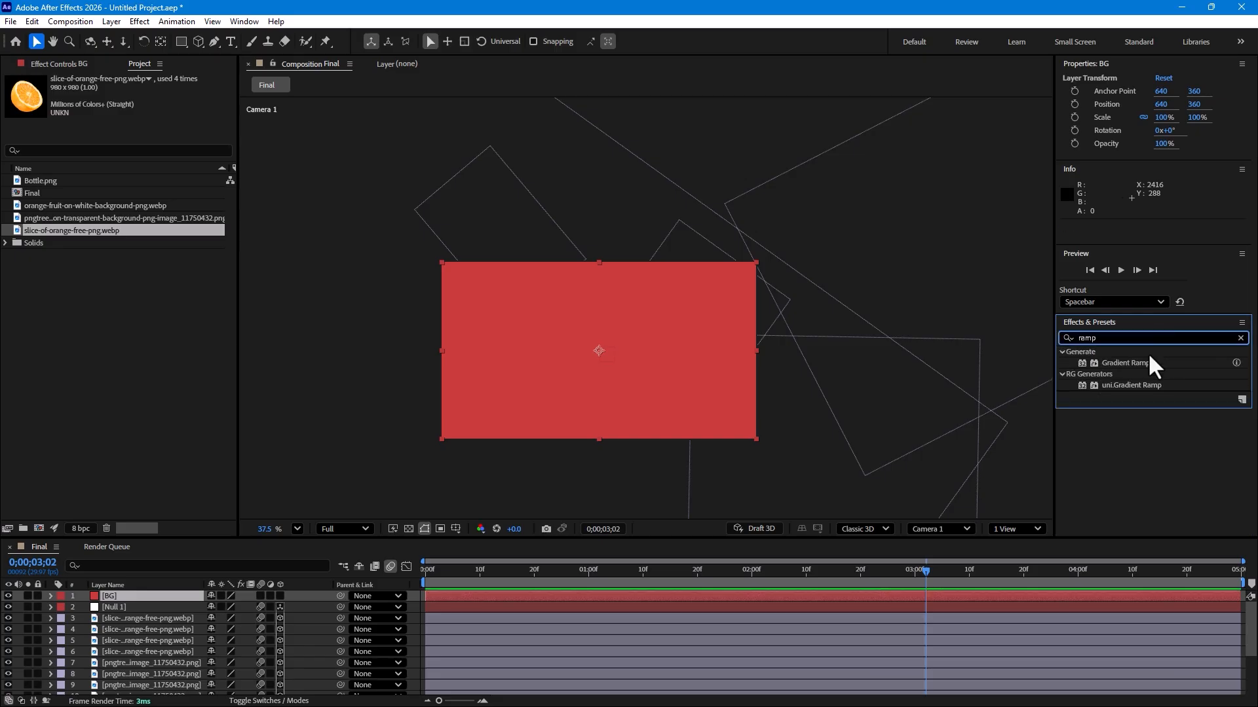
double_click(1125, 363)
Step: Set the ramp shape to Radial Ramp, place the start at the frame centre and the end below the frame
left_click(161, 146)
left_click(171, 173)
left_click_drag(599, 262, 595, 348)
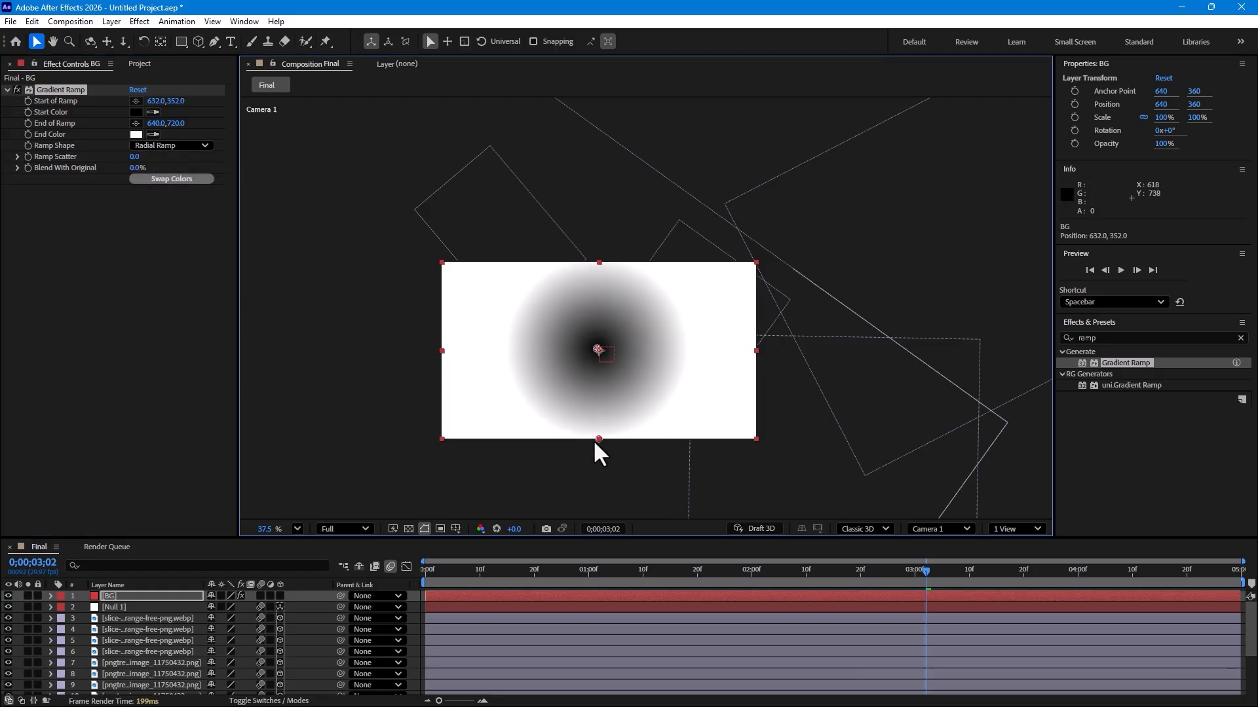
left_click_drag(597, 437, 595, 654)
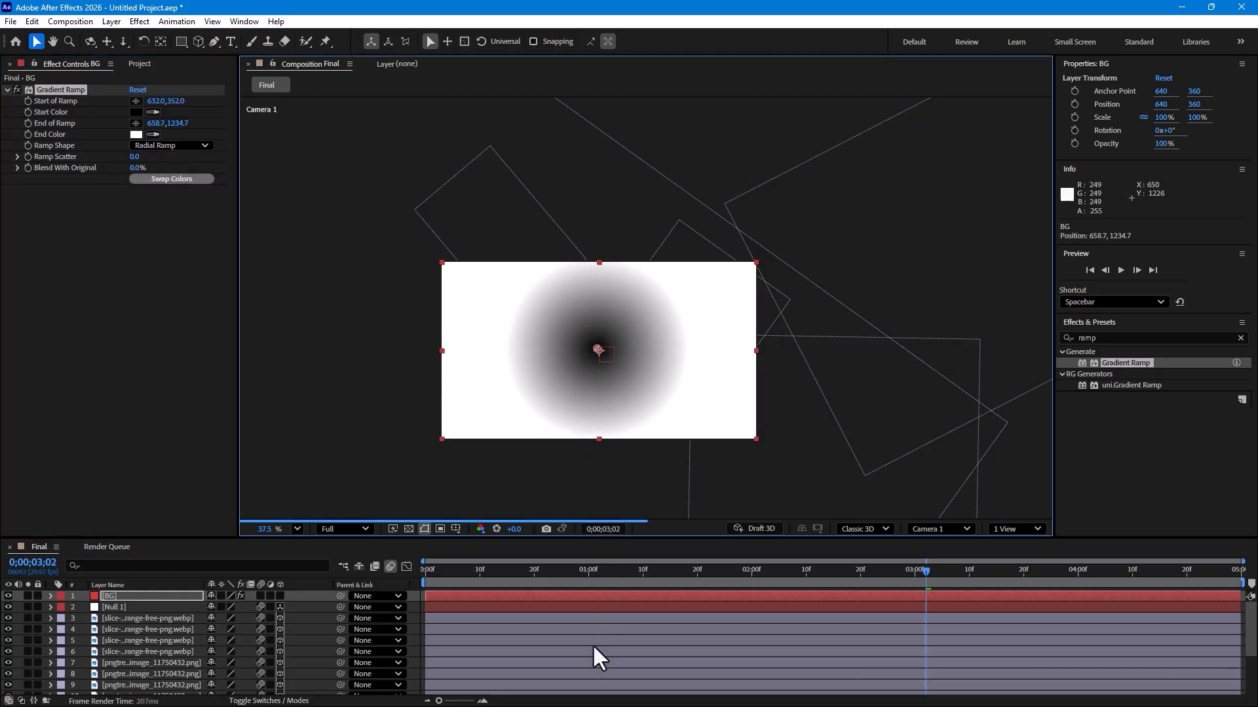
Step: Set the ramp's End Color to green 2AC700
left_click(136, 135)
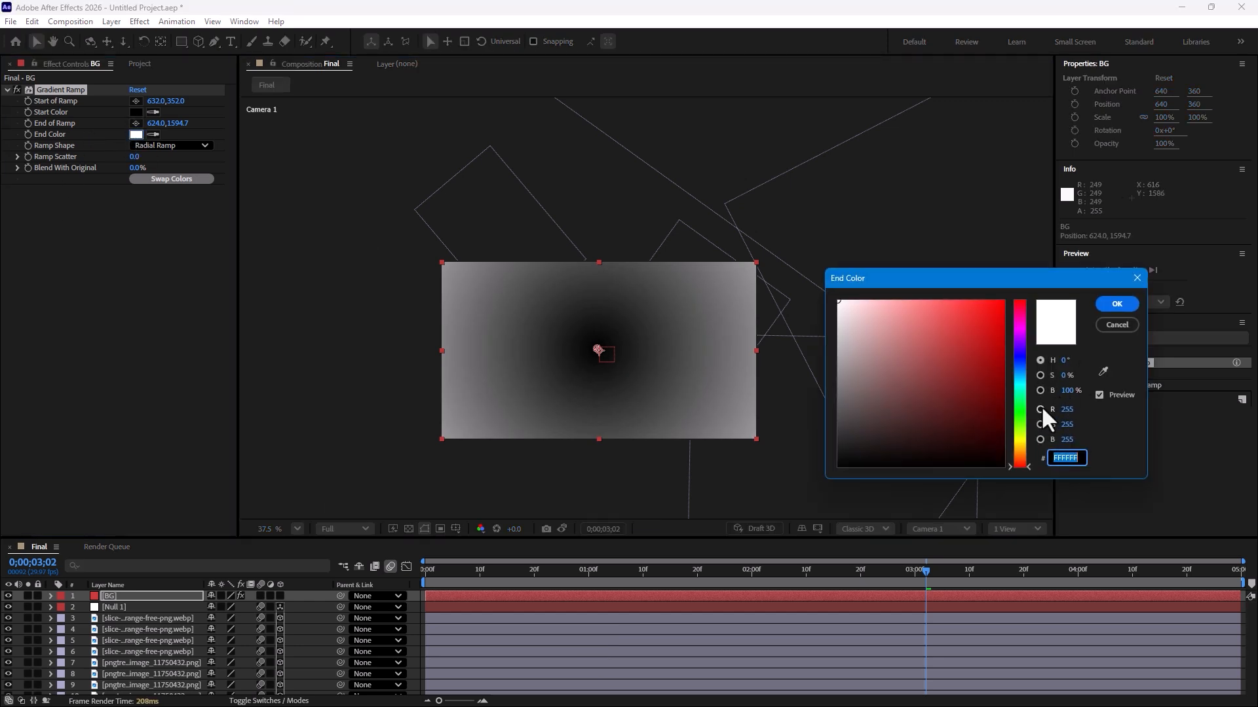
left_click(1020, 418)
left_click(987, 372)
left_click(1006, 337)
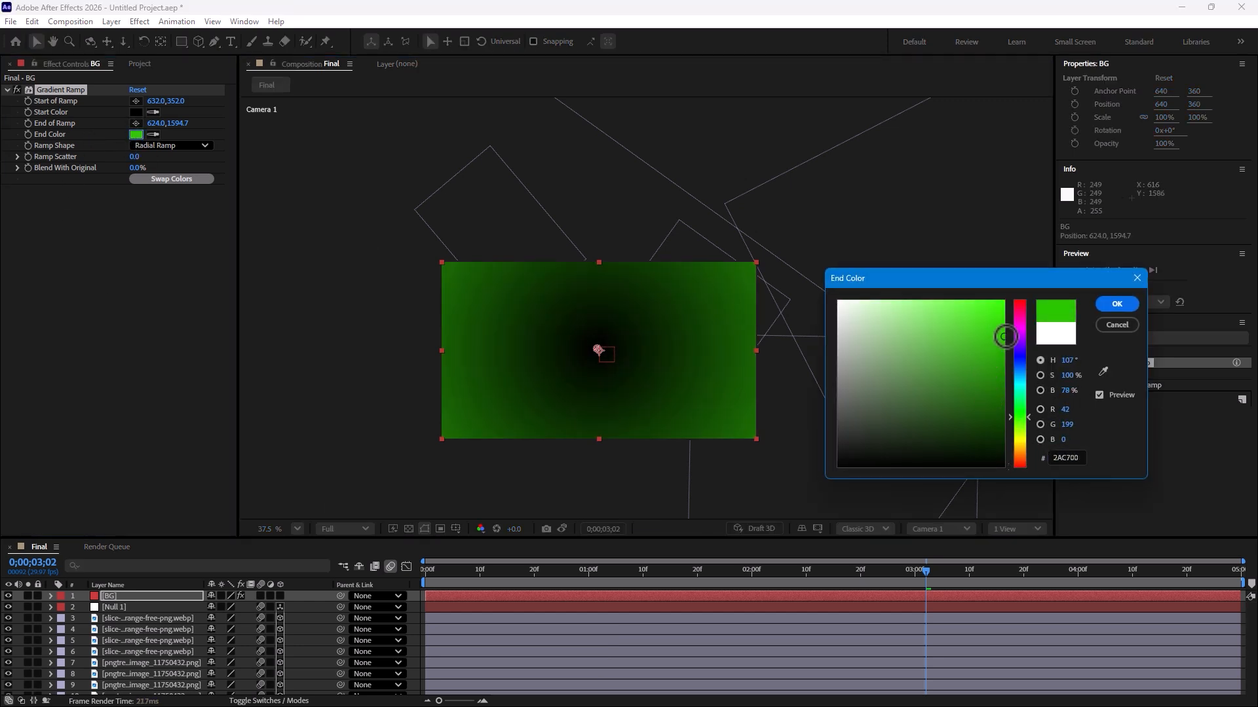
left_click(1116, 304)
Step: Set the ramp's Start Color to bright green 00FF30
left_click(136, 112)
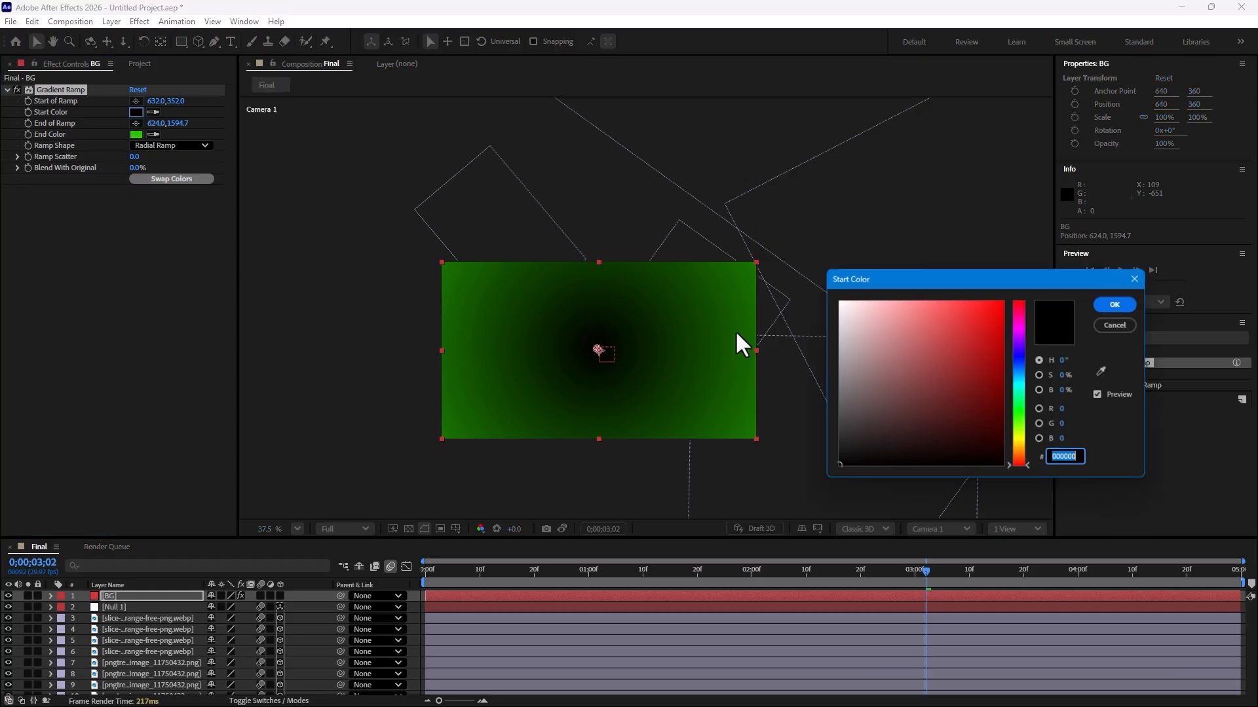
left_click(1020, 406)
left_click(995, 374)
left_click_drag(995, 374, 999, 333)
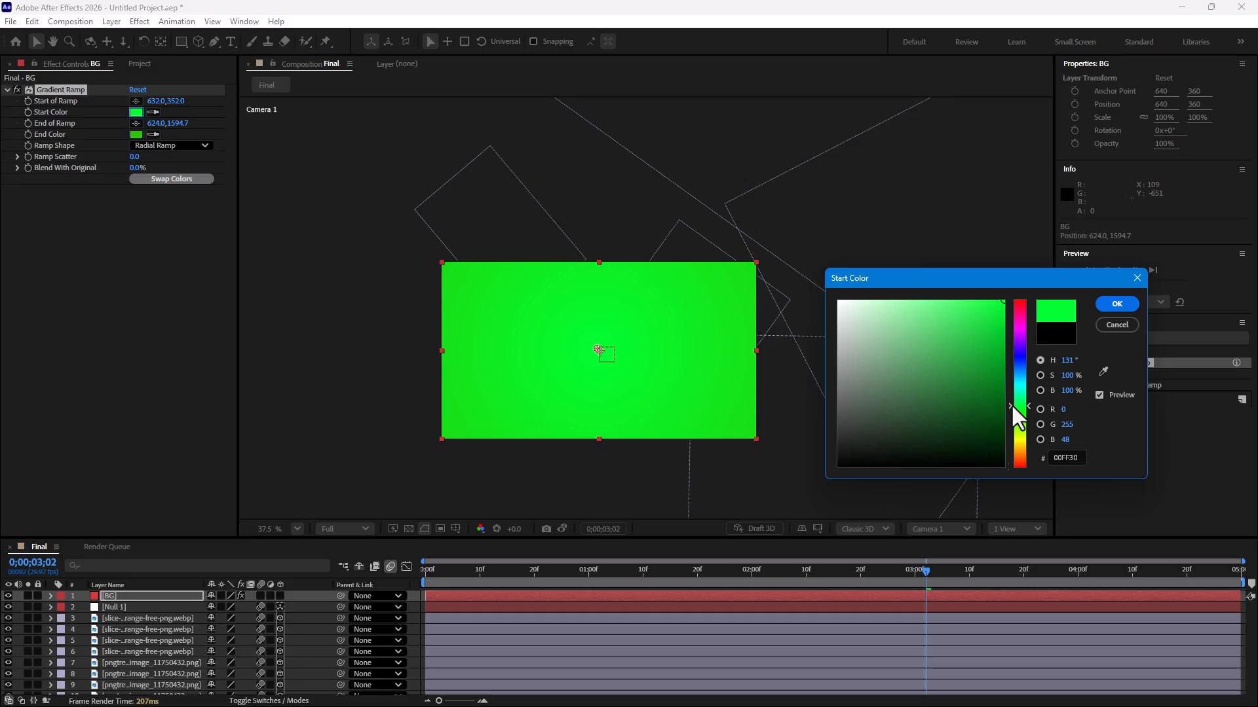
left_click(1117, 303)
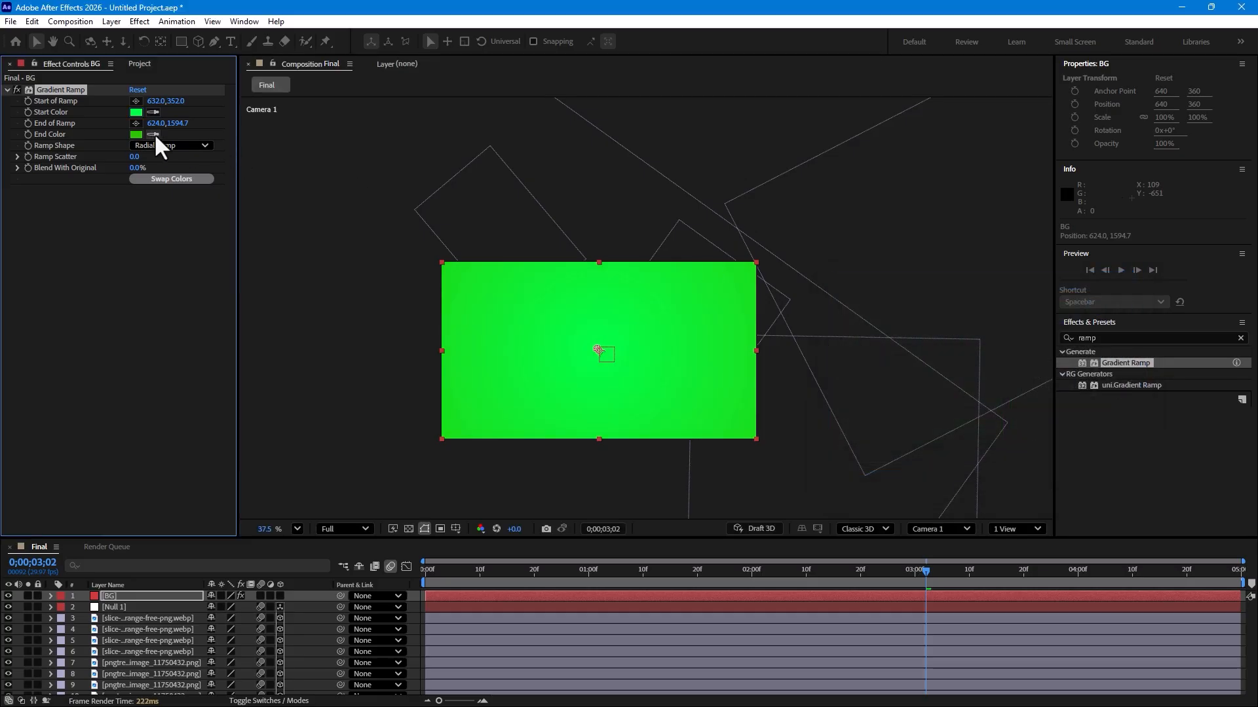
Step: Set the ramp's End Color to dark green 004308
left_click(136, 135)
left_click_drag(1020, 341, 1024, 409)
left_click_drag(982, 352, 1023, 423)
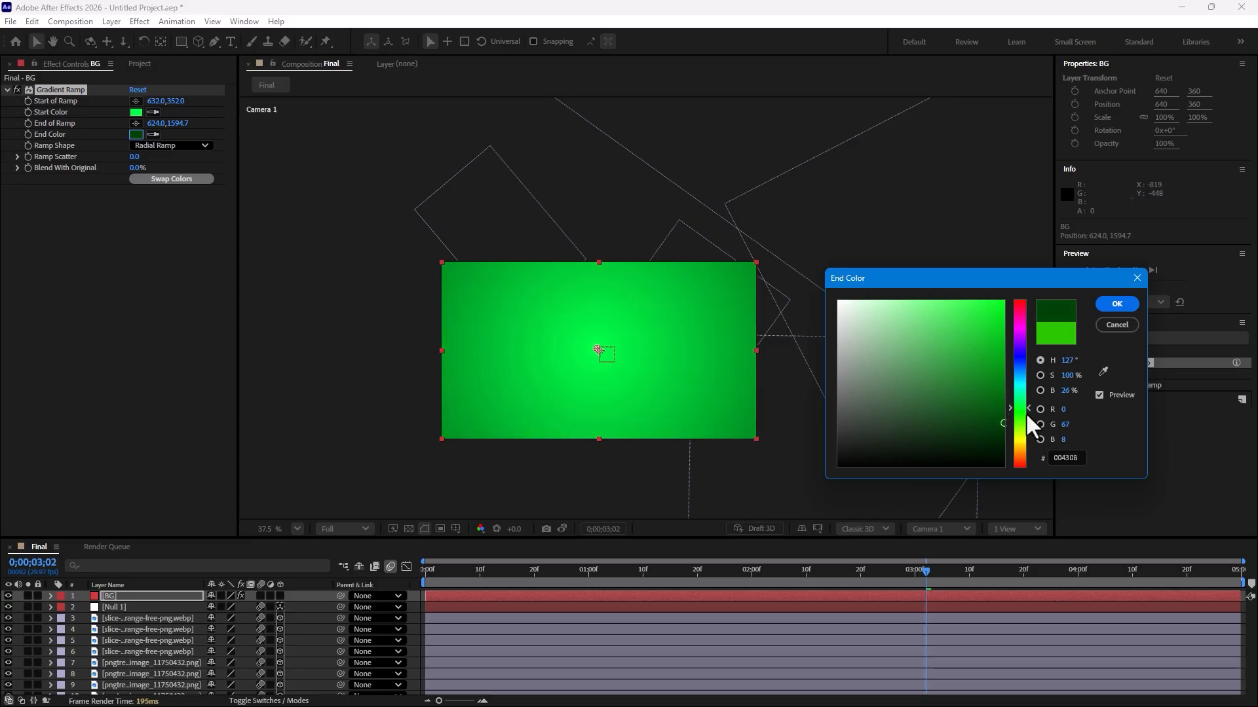
left_click(1117, 304)
Step: Move the ramp's end point down to about 613.7, 1200
scroll(509, 330, "down", 2)
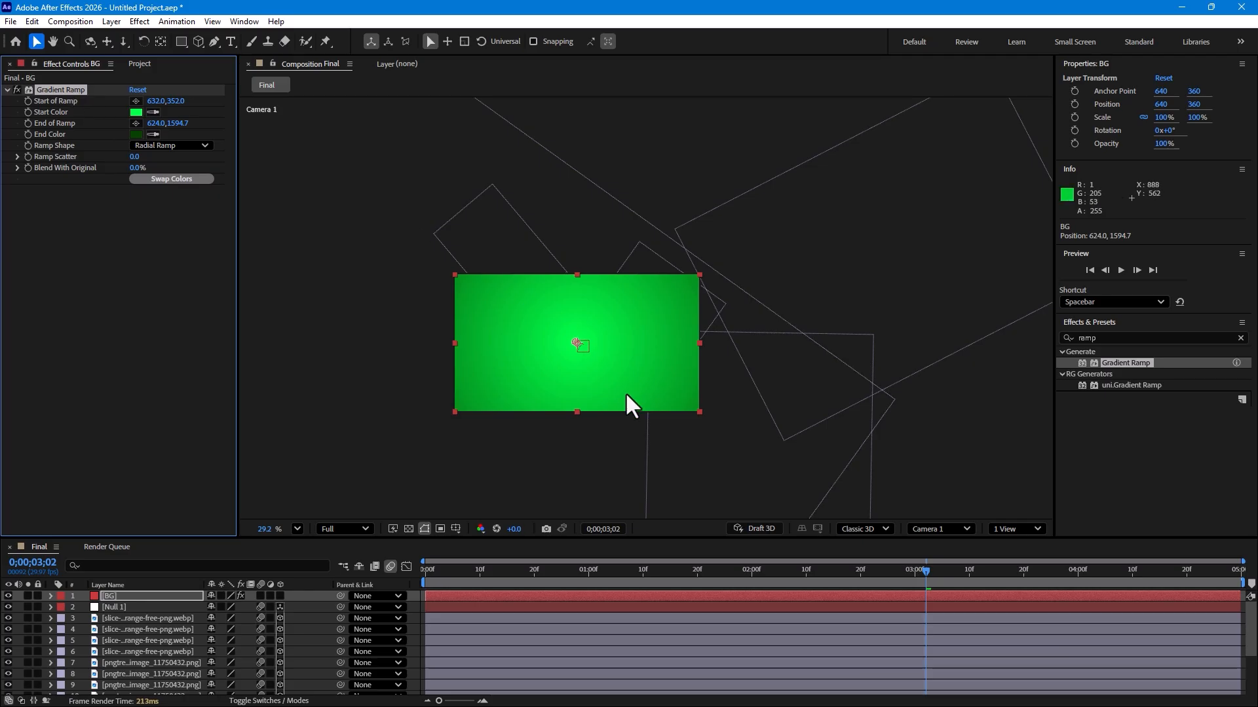
left_click(136, 123)
left_click_drag(481, 306, 560, 505)
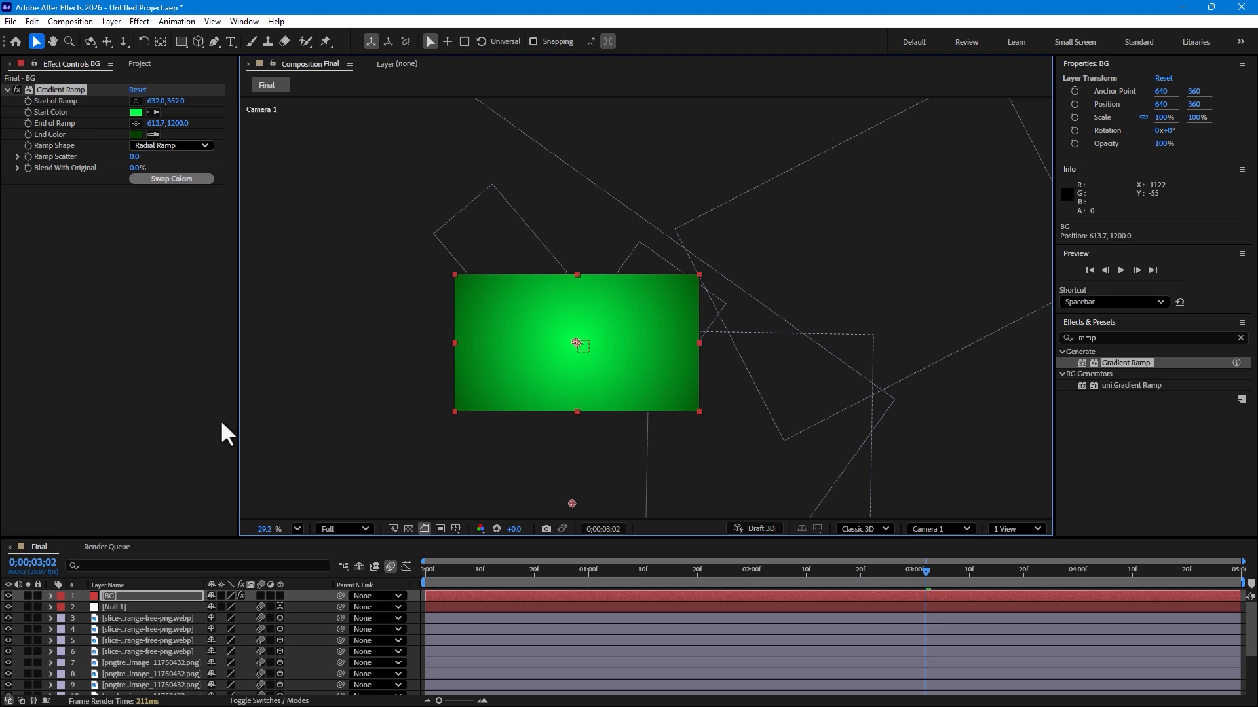
Step: Move the BG layer below all other layers in the stack
key("ctrl+a")
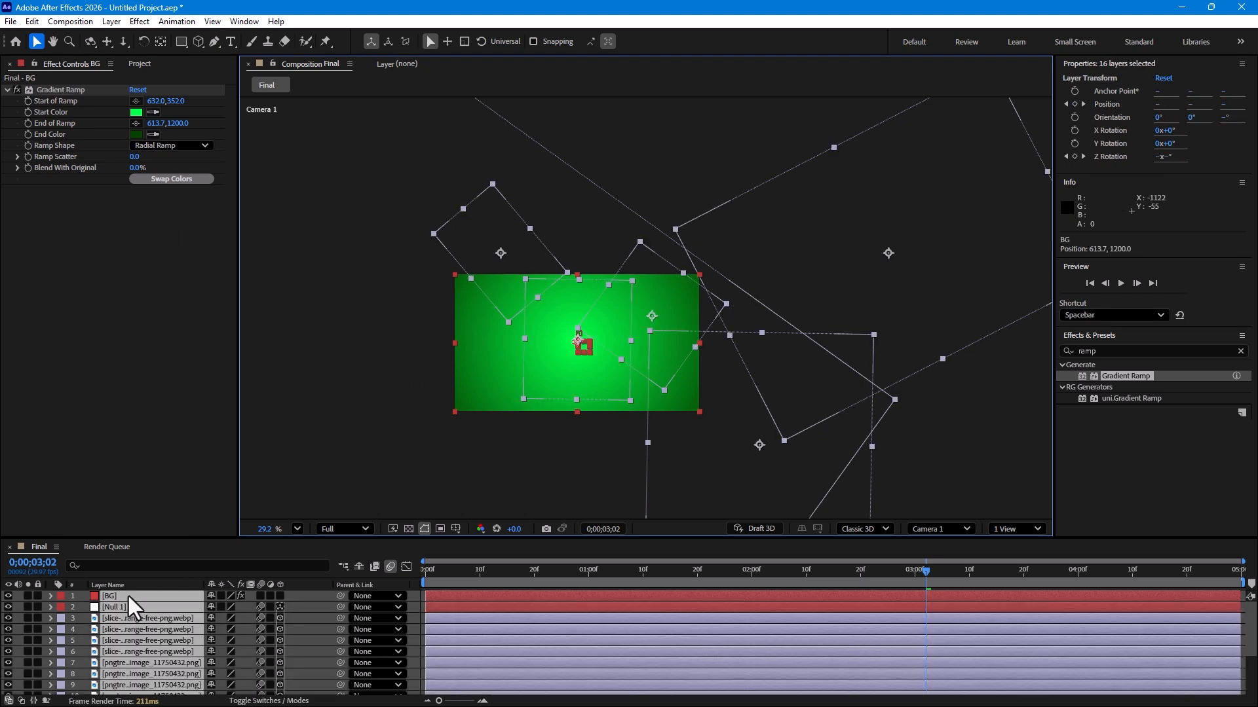
left_click(129, 596, "ctrl")
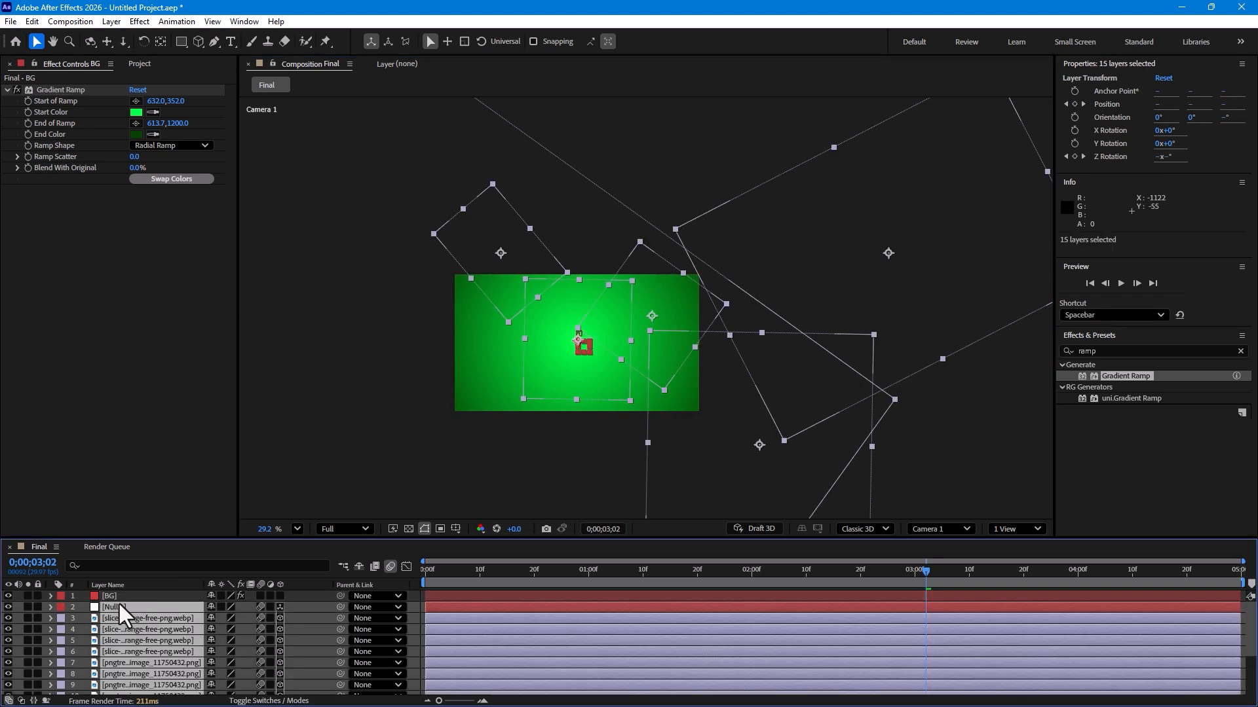
left_click_drag(120, 608, 125, 595)
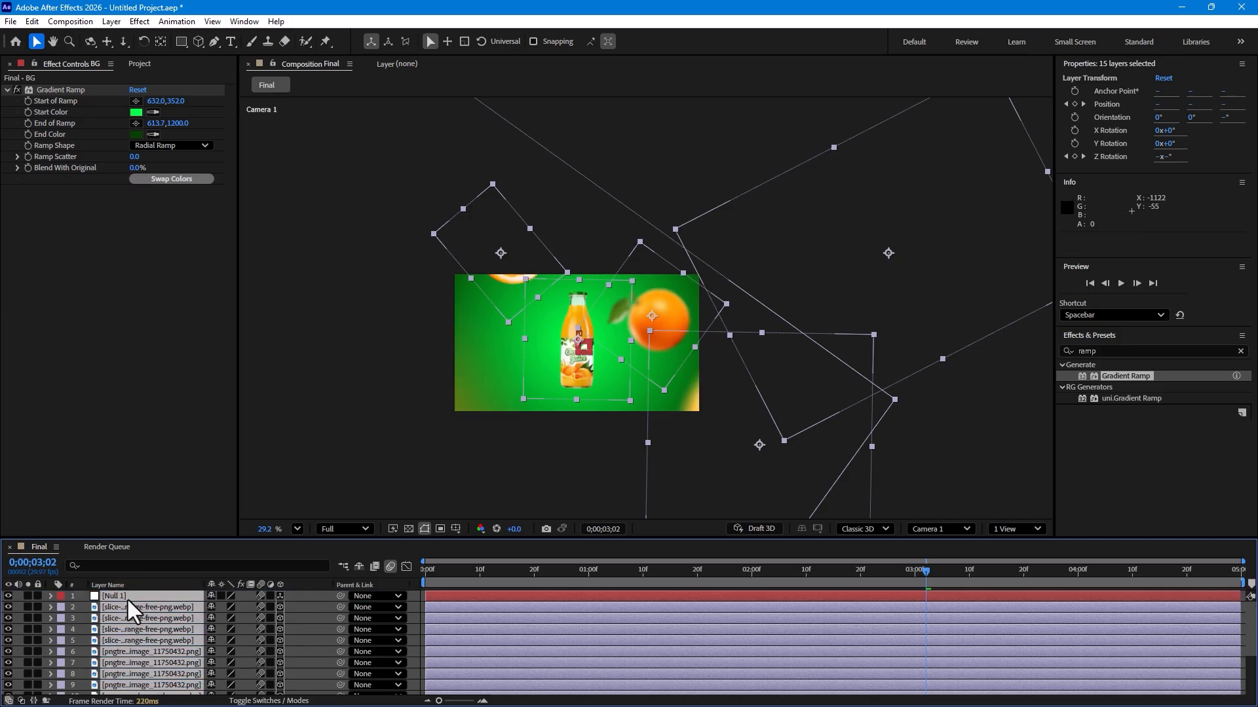
Step: Play back the animation from near the start to preview it with the new background
left_click(414, 628)
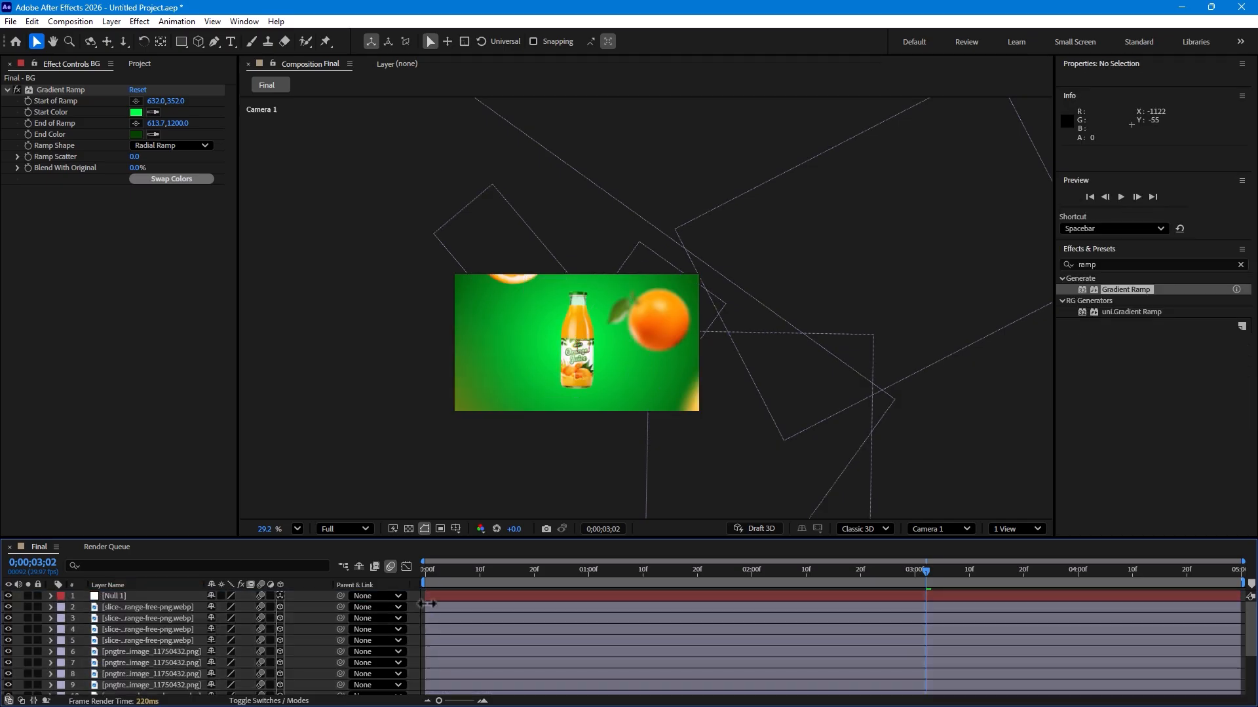
left_click_drag(427, 571, 513, 561)
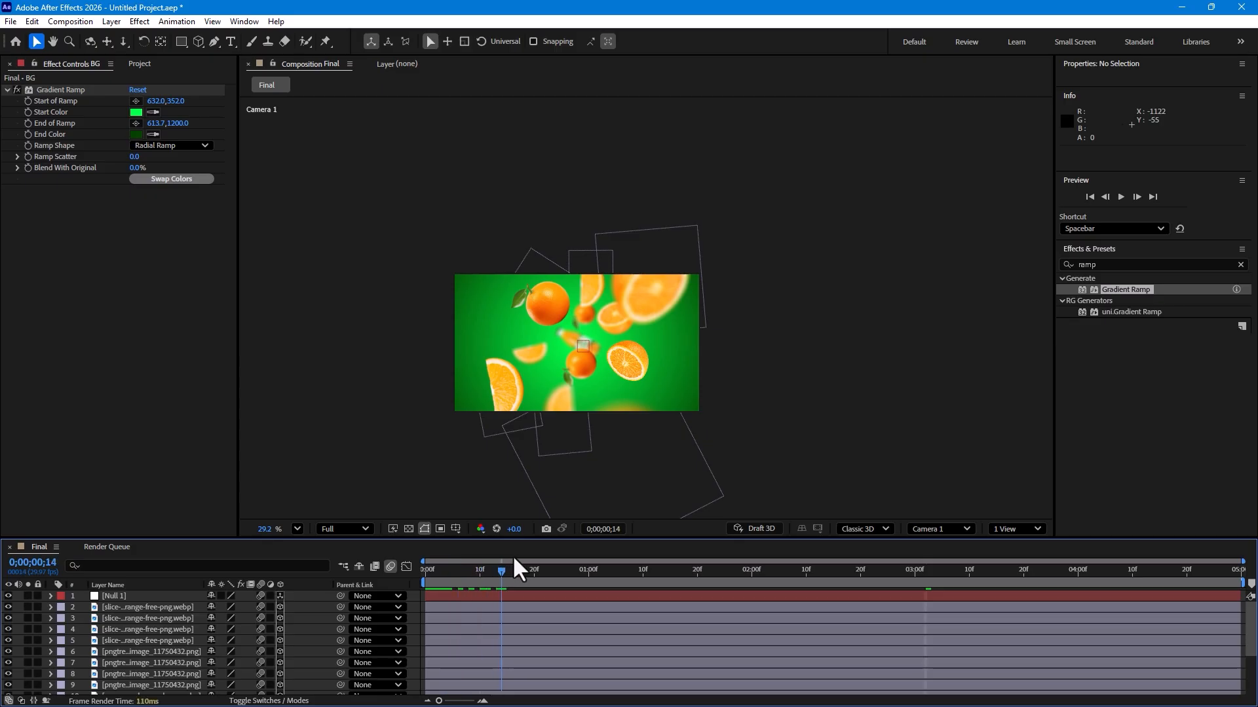
key("space")
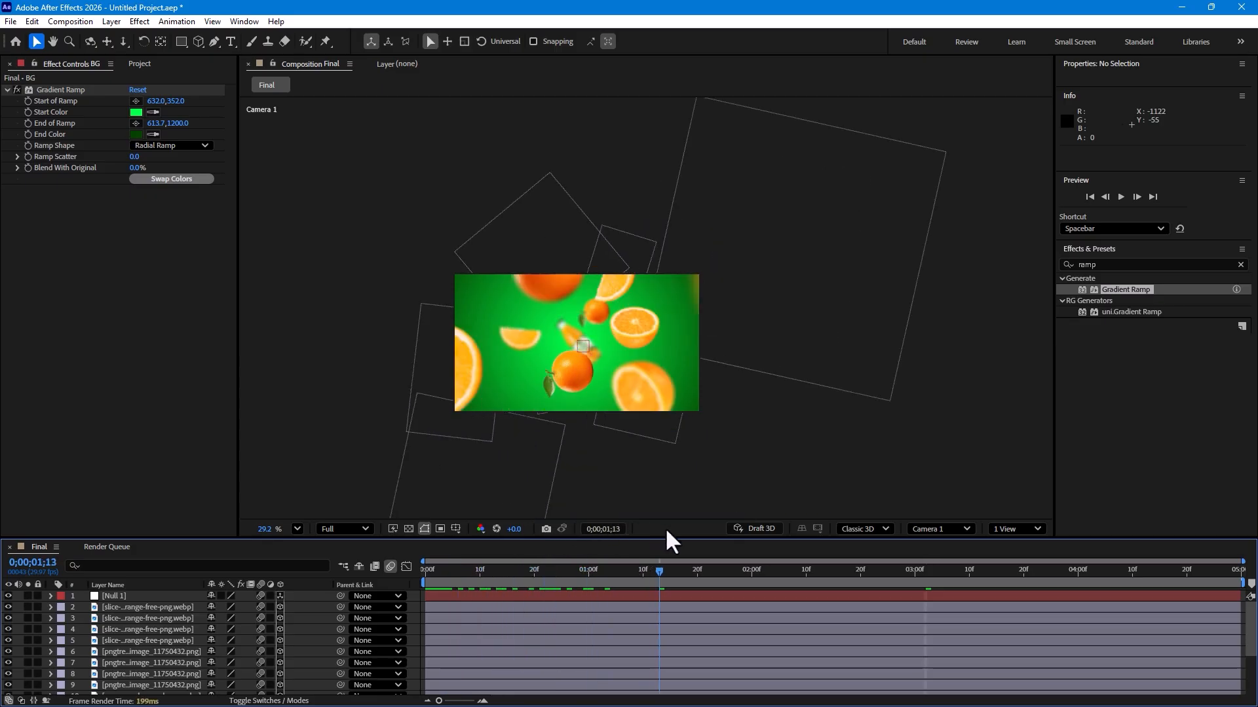
left_click(144, 596)
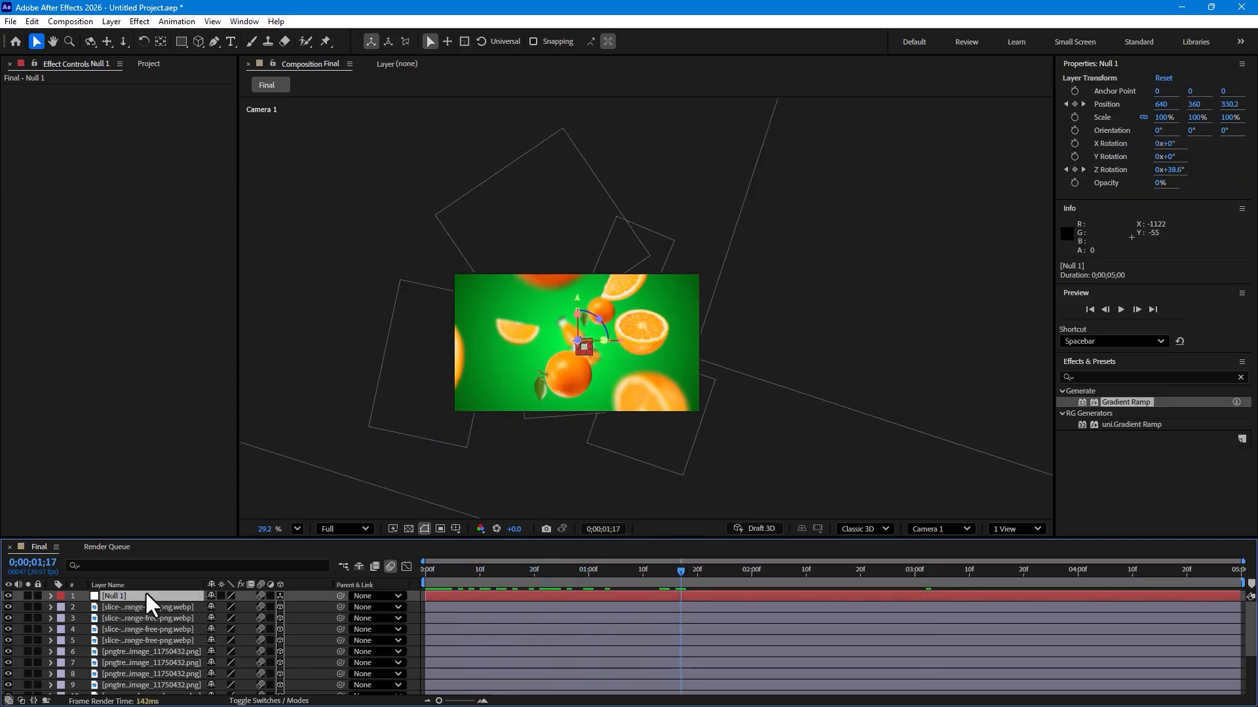
Step: Compress the null's later Position and Z Rotation keyframes so the last ones land at about 3 seconds
key("u")
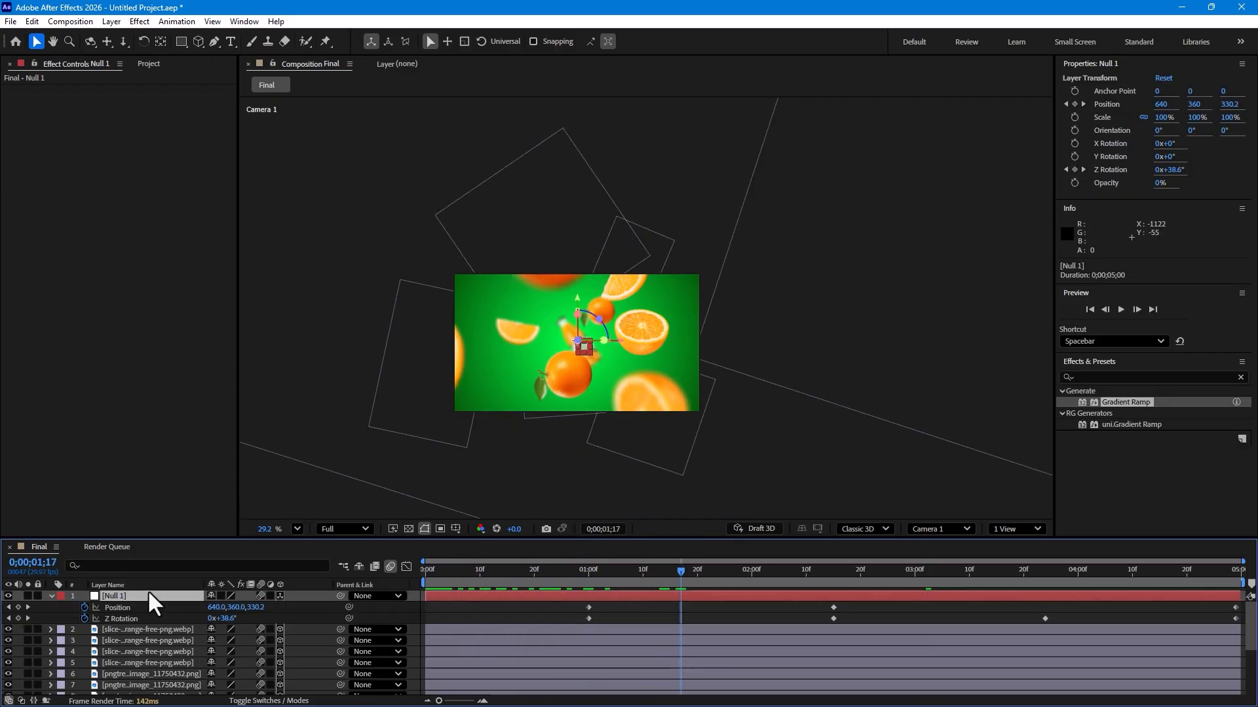
left_click(579, 604)
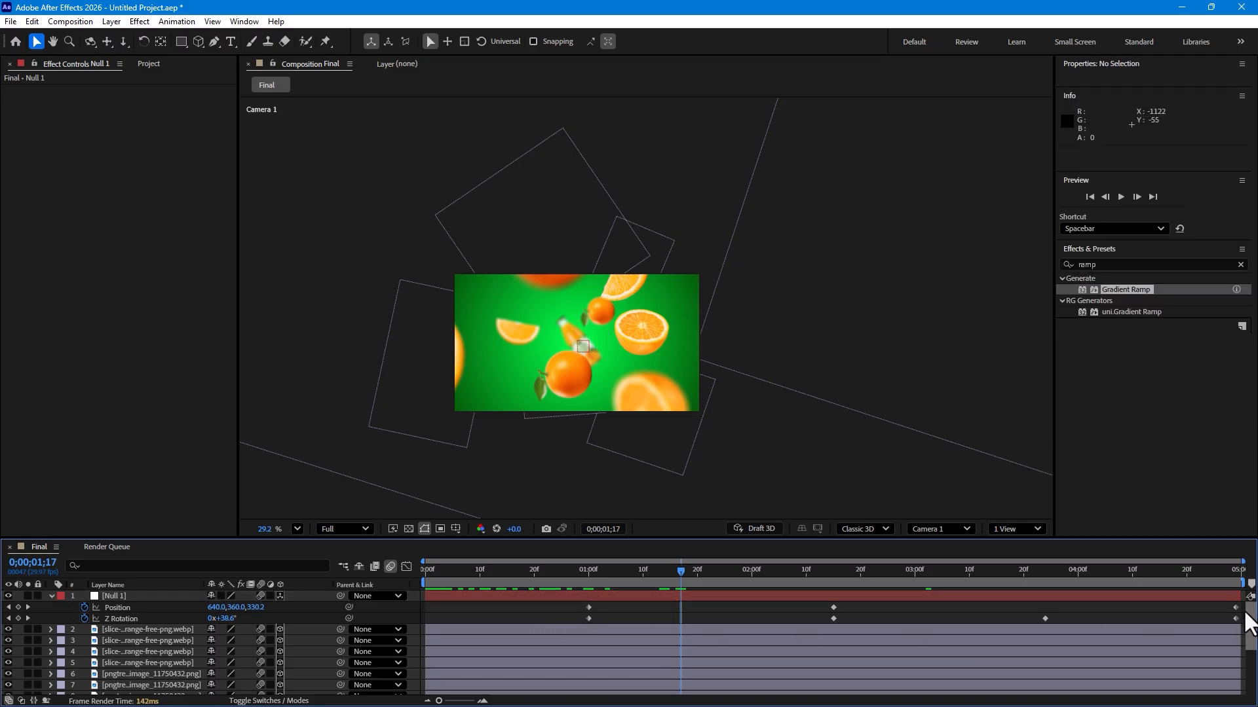
left_click_drag(1247, 626, 580, 622)
left_click_drag(1235, 618, 915, 601)
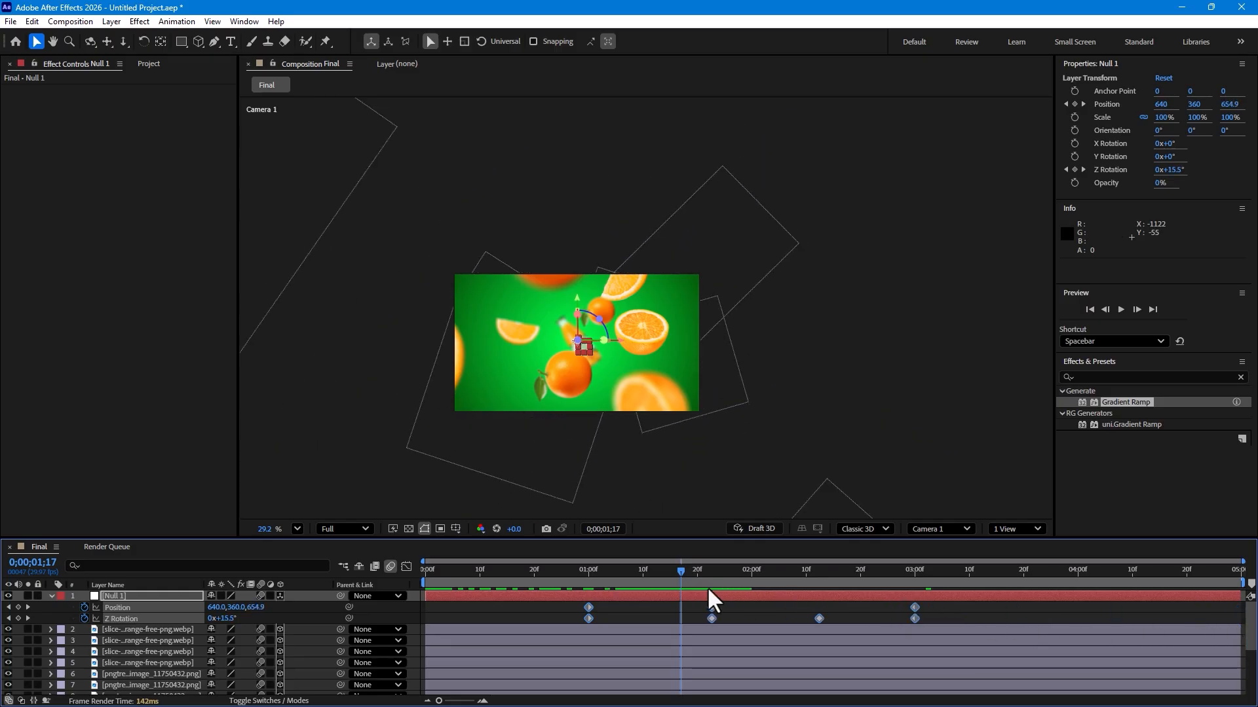
Step: Play back the animation from about 1 second to preview the retimed motion
left_click(583, 568)
key("space")
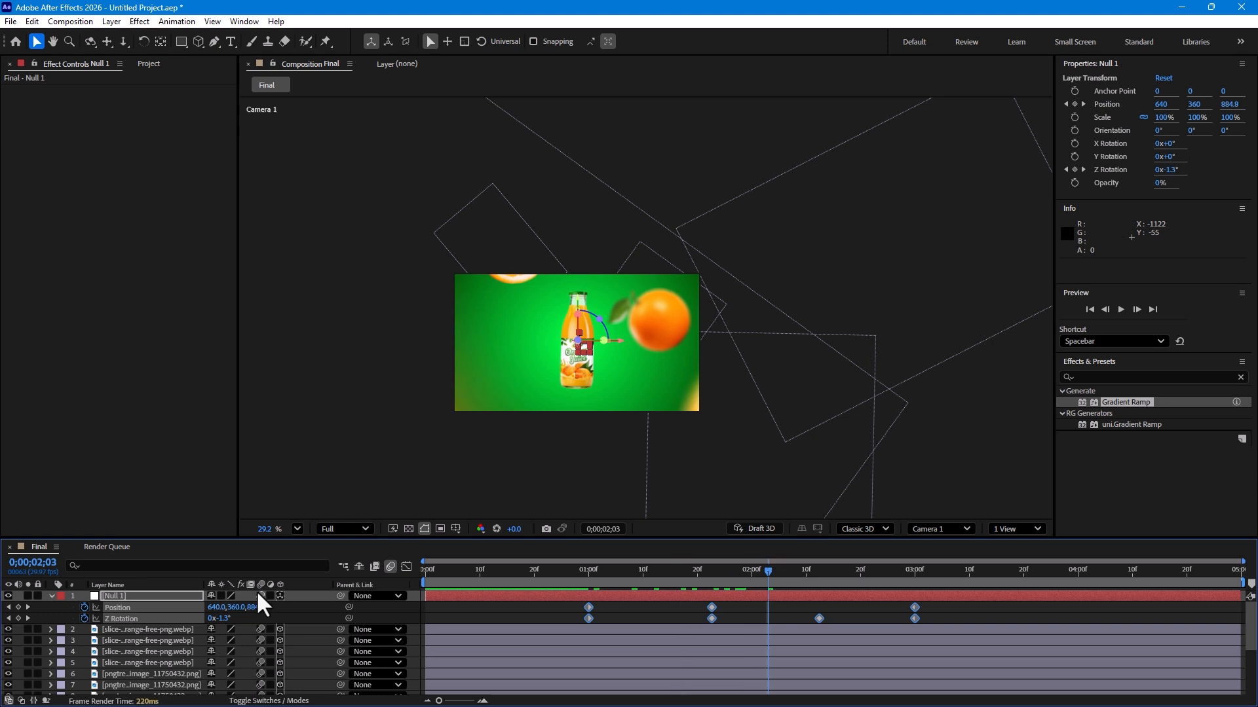
Step: Duplicate the Bottle layer and flip the copy upside down below the original as a reflection
left_click(51, 595)
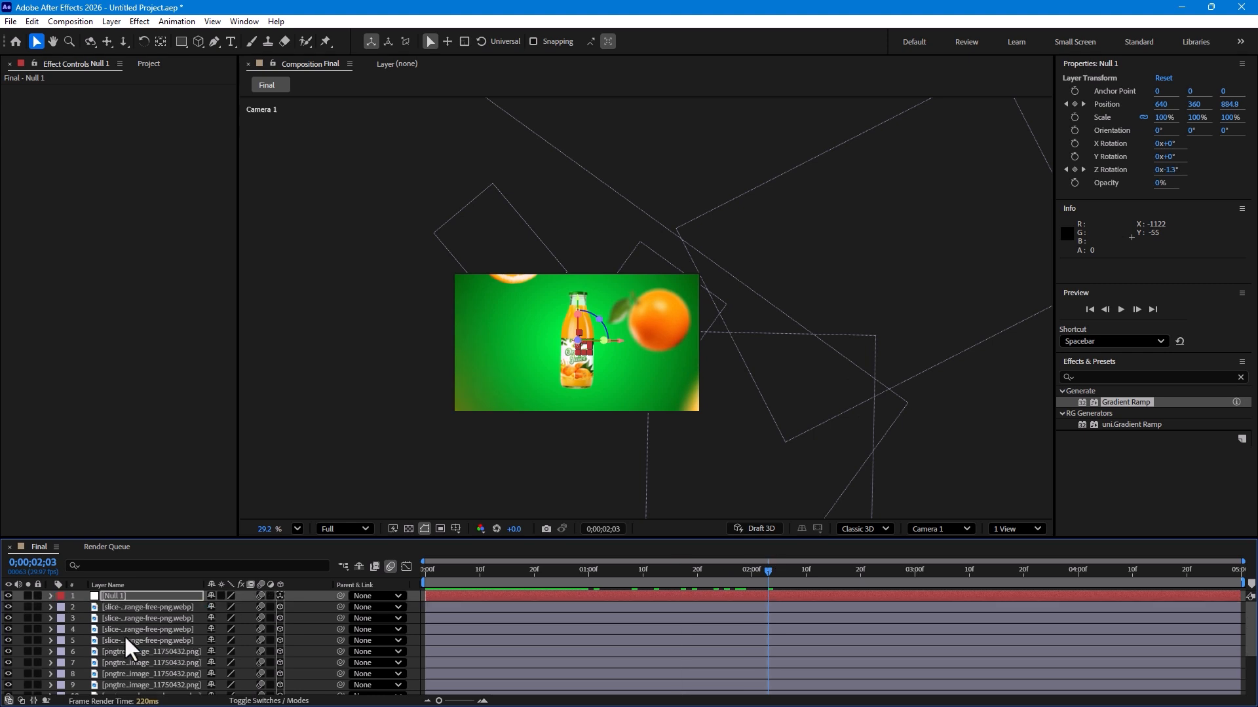
left_click(411, 642)
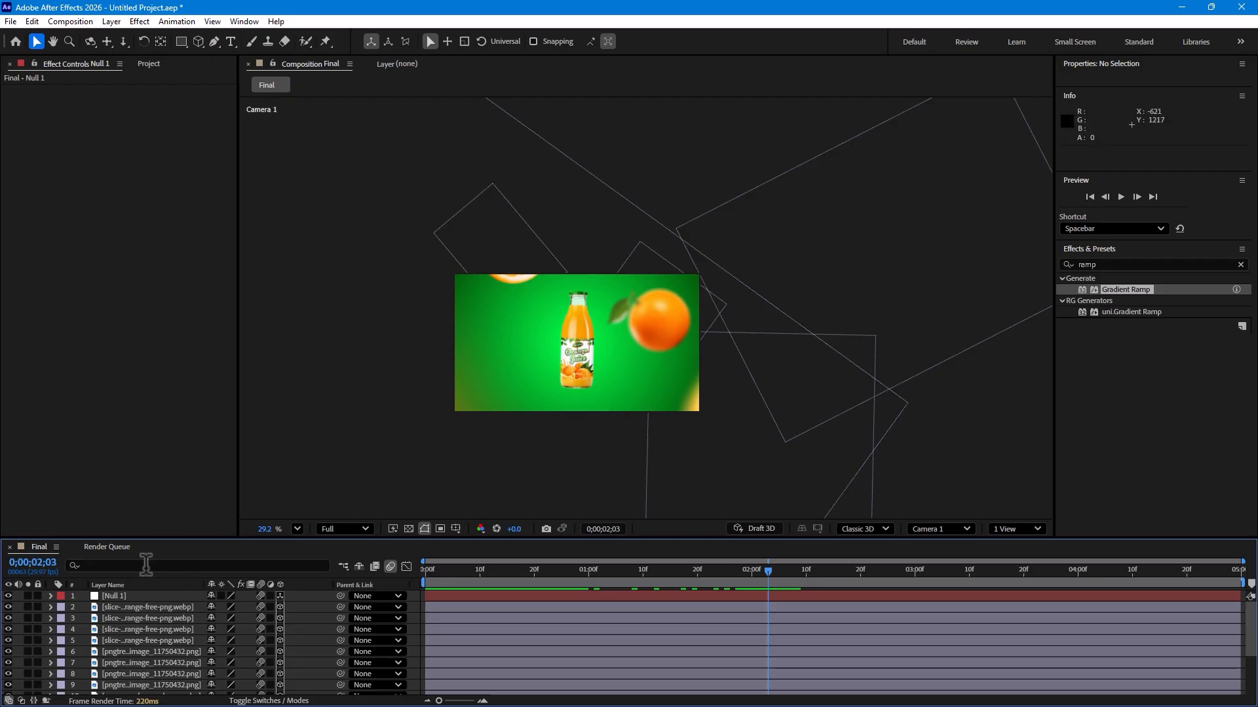
scroll(154, 642, "down", 3)
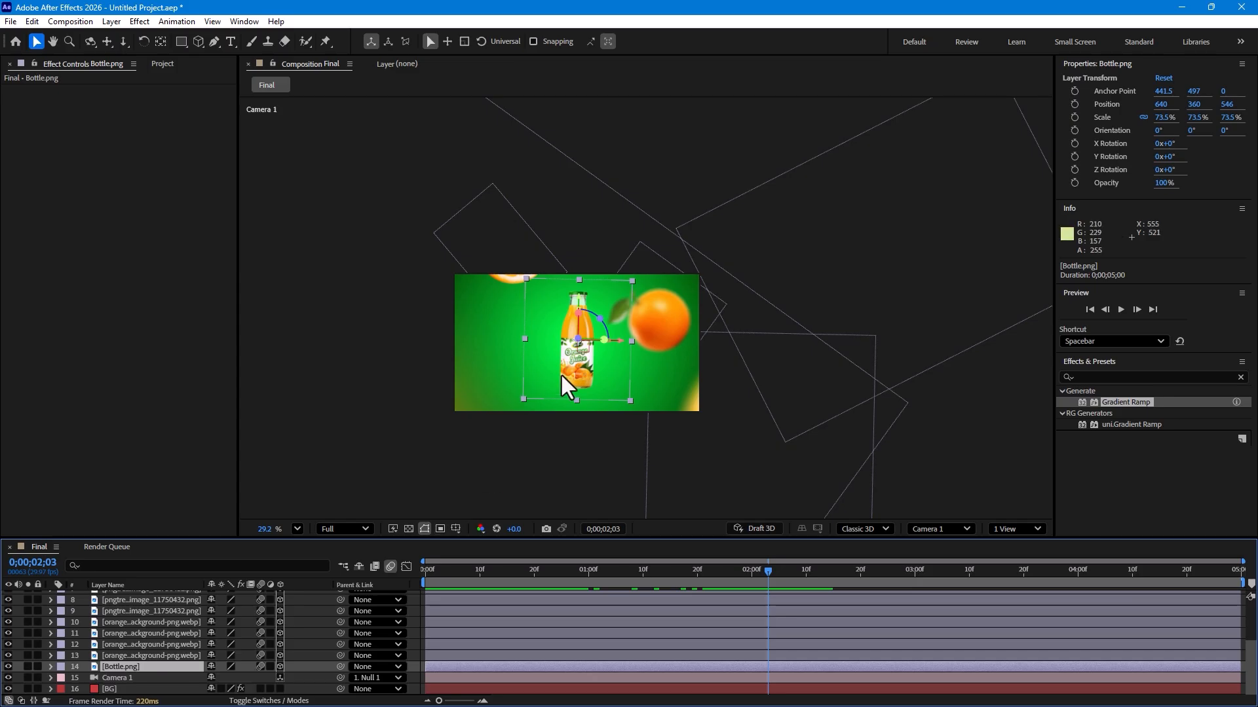
key("ctrl+d")
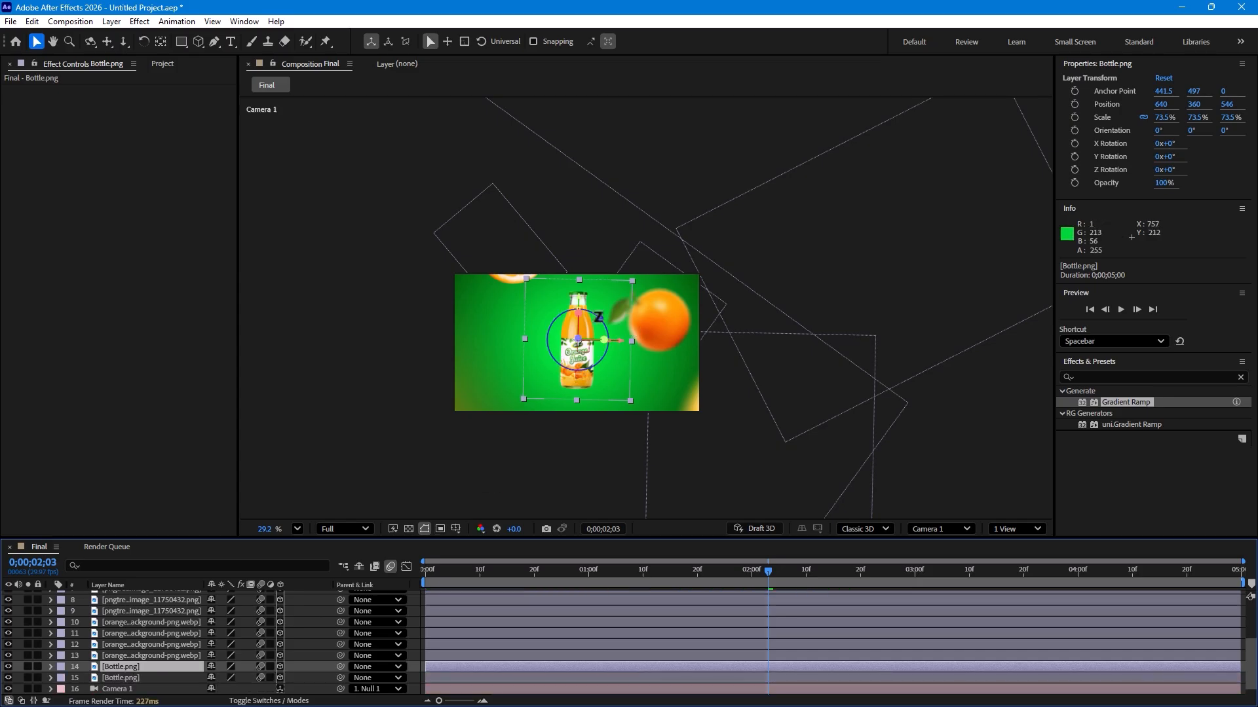
key("w")
left_click_drag(580, 322, 584, 480)
key("v")
left_click(1141, 379)
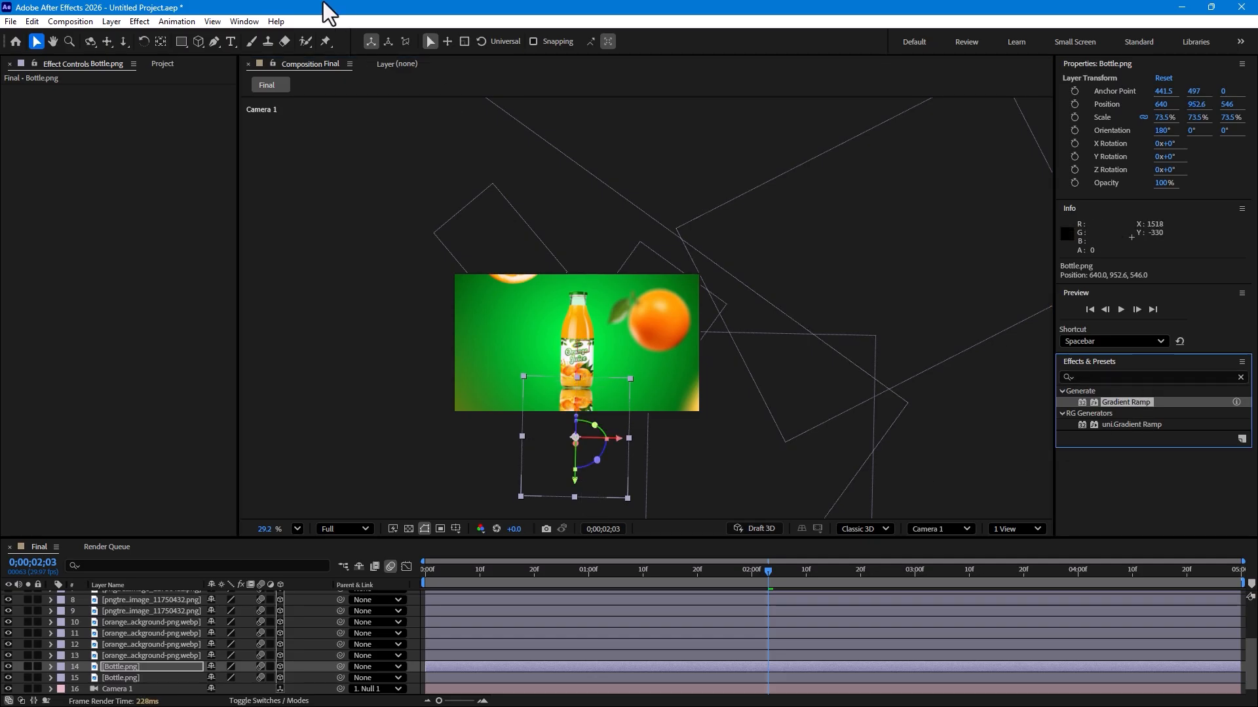
Step: Reset the Effects workspace to its saved layout
left_click(245, 24)
mouse_move(262, 37)
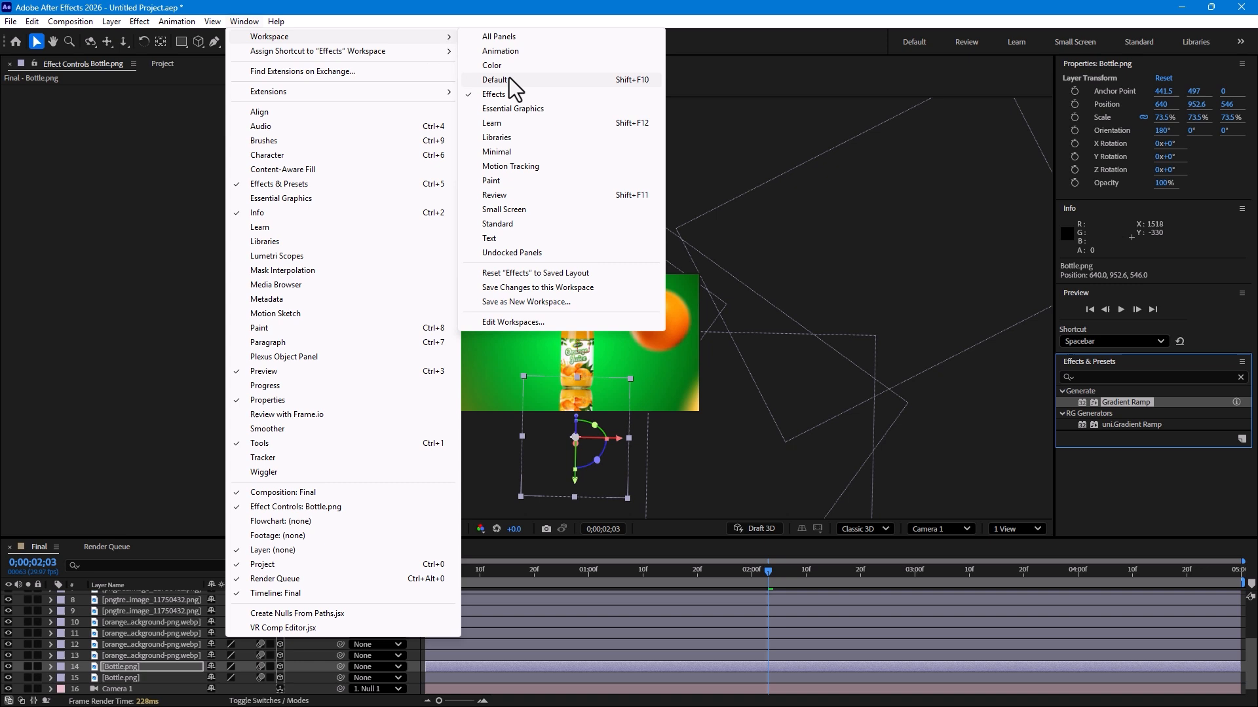
left_click(518, 274)
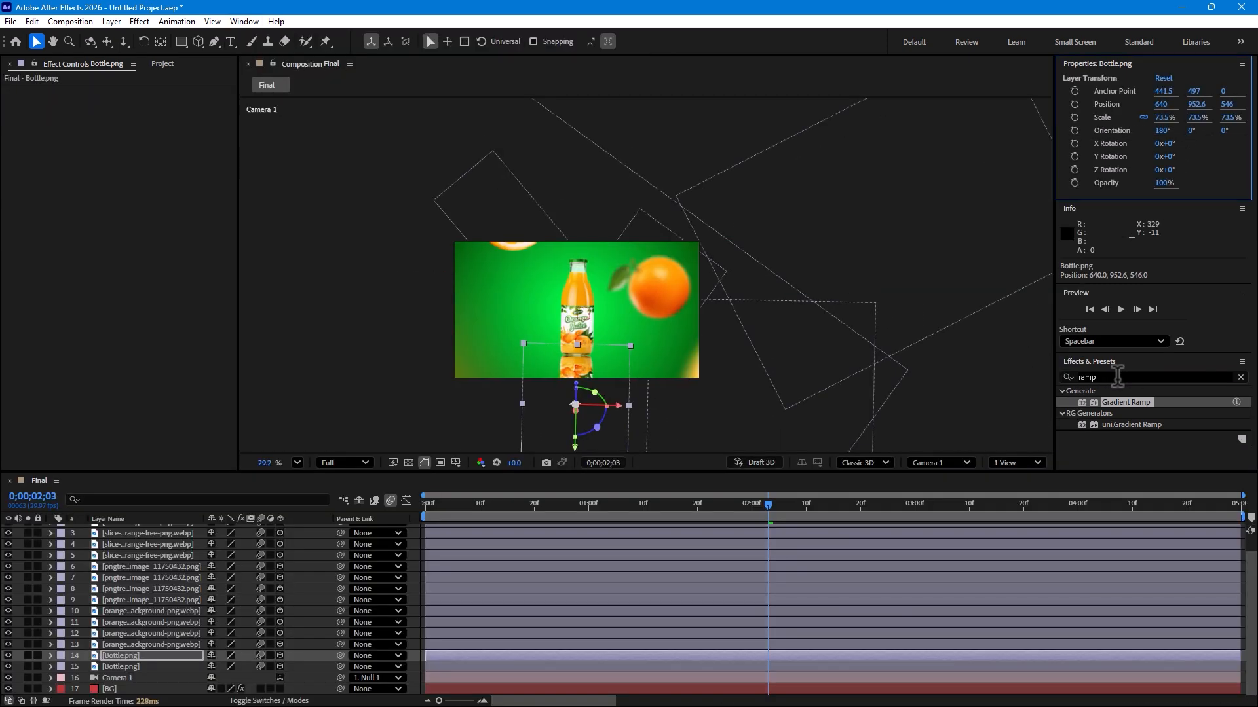
Step: Search the effects for linear and apply Linear Wipe to the reflected bottle copy
type("linear")
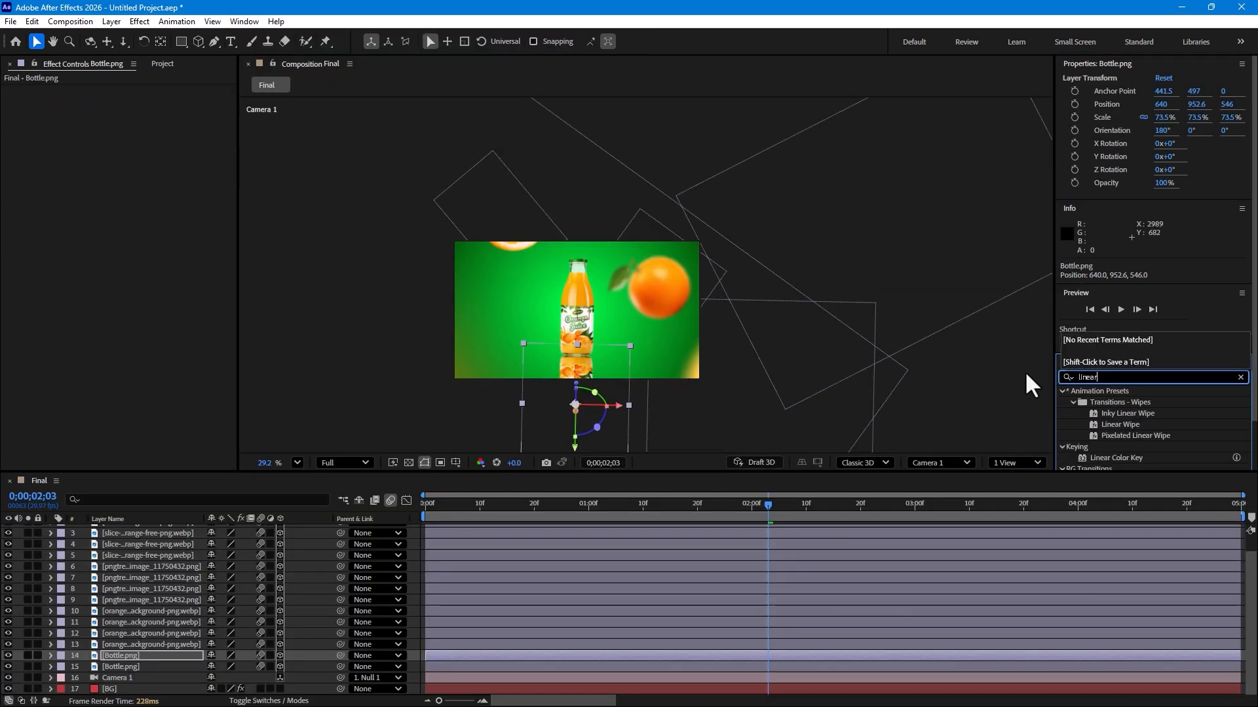
scroll(1163, 459, "down", 2)
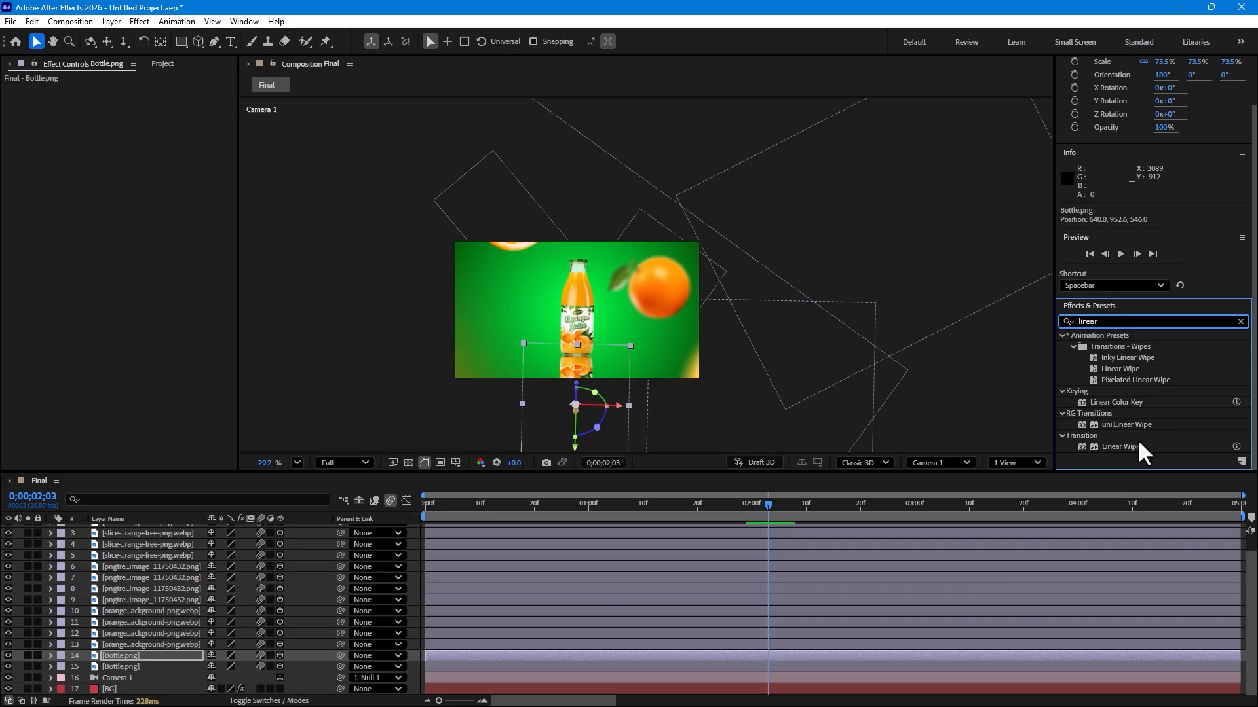
double_click(1124, 449)
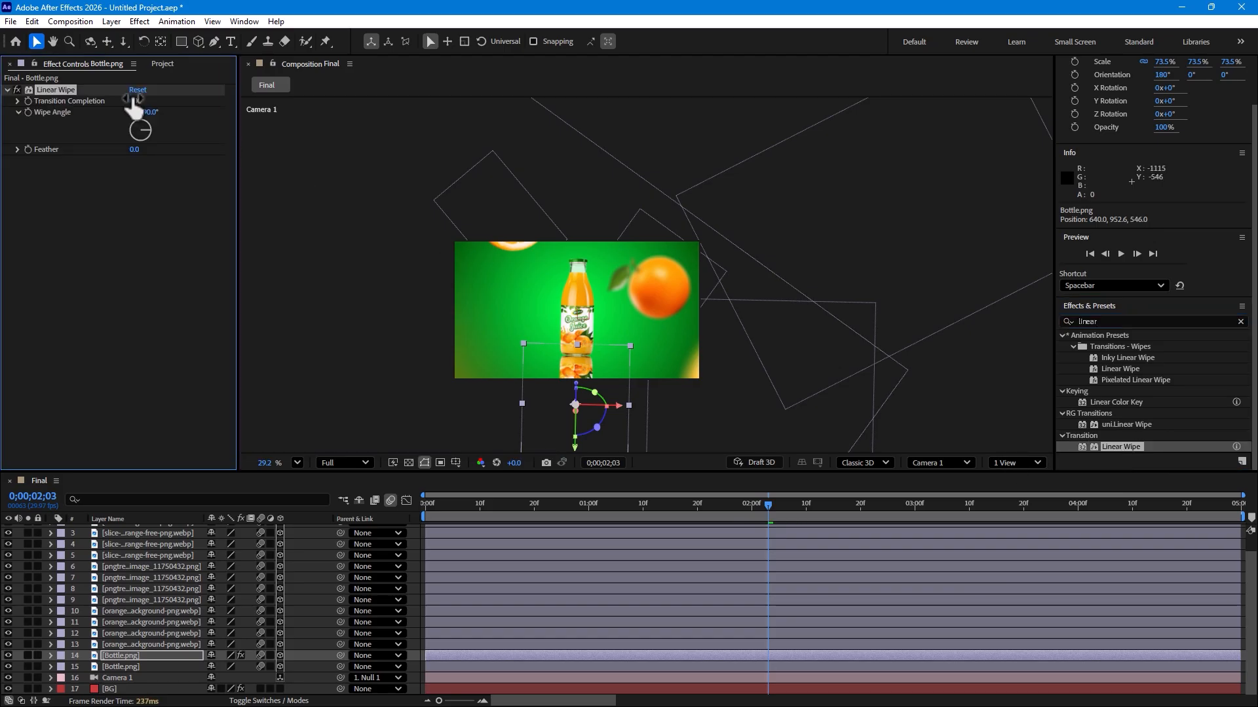
Step: Set the Linear Wipe's Transition Completion to 73%, Wipe Angle to 188° and Feather to 472
left_click_drag(131, 103, 158, 105)
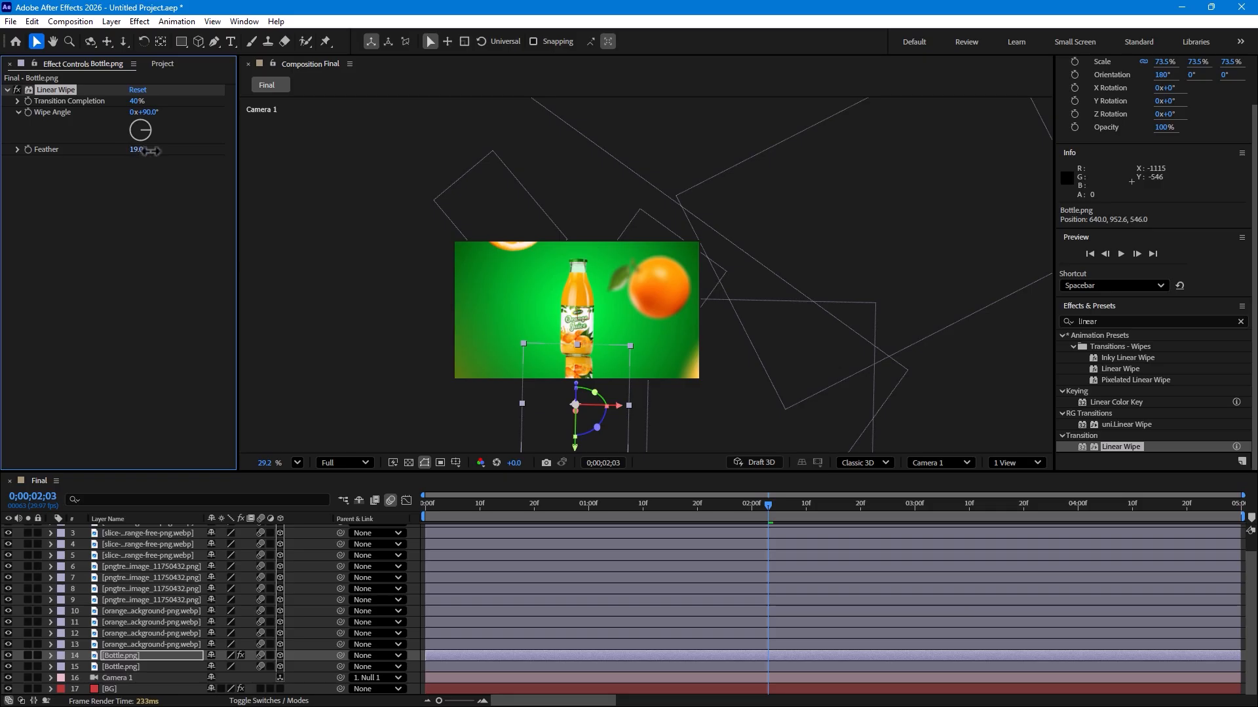
left_click_drag(151, 151, 171, 151)
mouse_move(163, 116)
left_mouse_down()
mouse_move(182, 116)
mouse_move(156, 102)
mouse_move(184, 113)
left_mouse_up()
left_click_drag(130, 100, 149, 100)
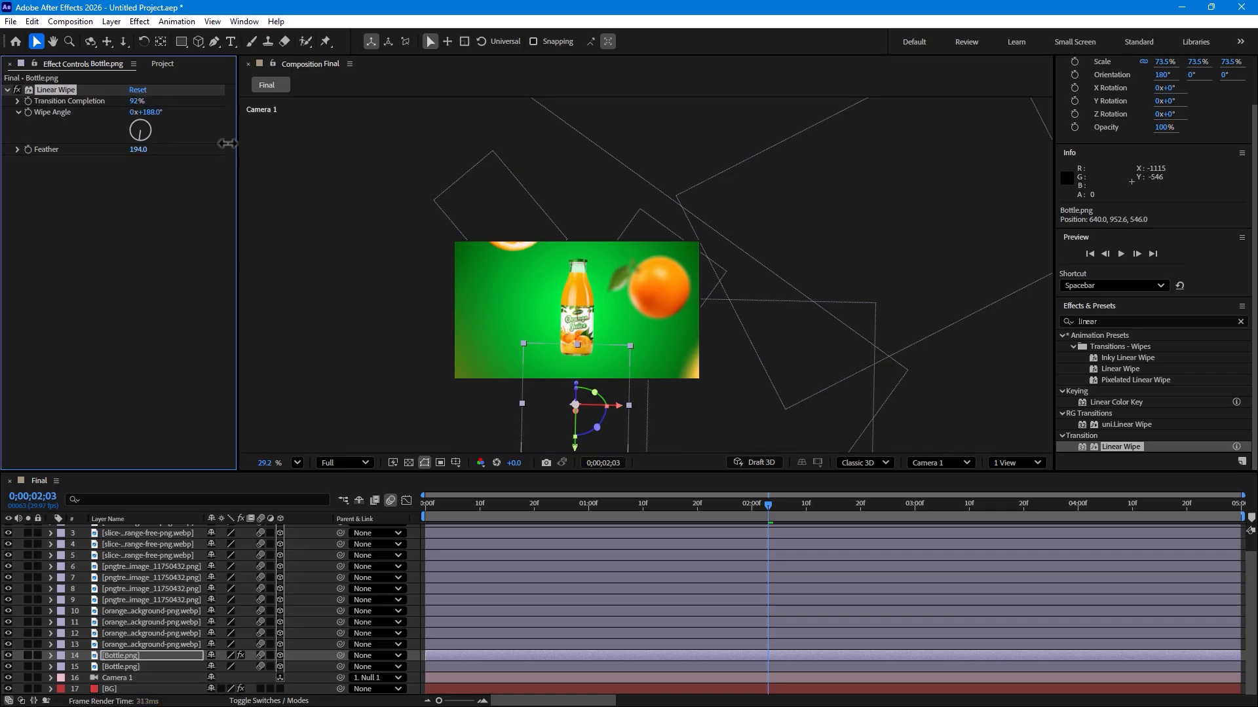
left_click_drag(136, 113, 126, 118)
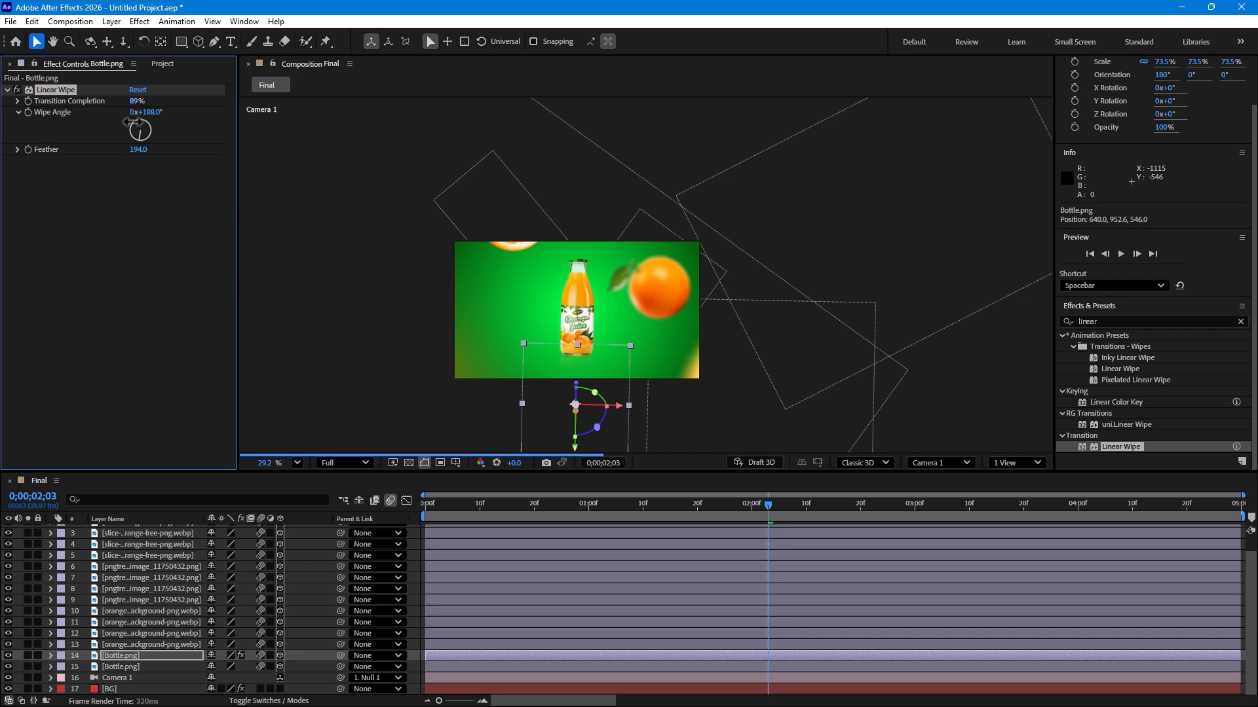
mouse_move(126, 190)
left_mouse_down()
mouse_move(115, 226)
mouse_move(113, 211)
left_mouse_up()
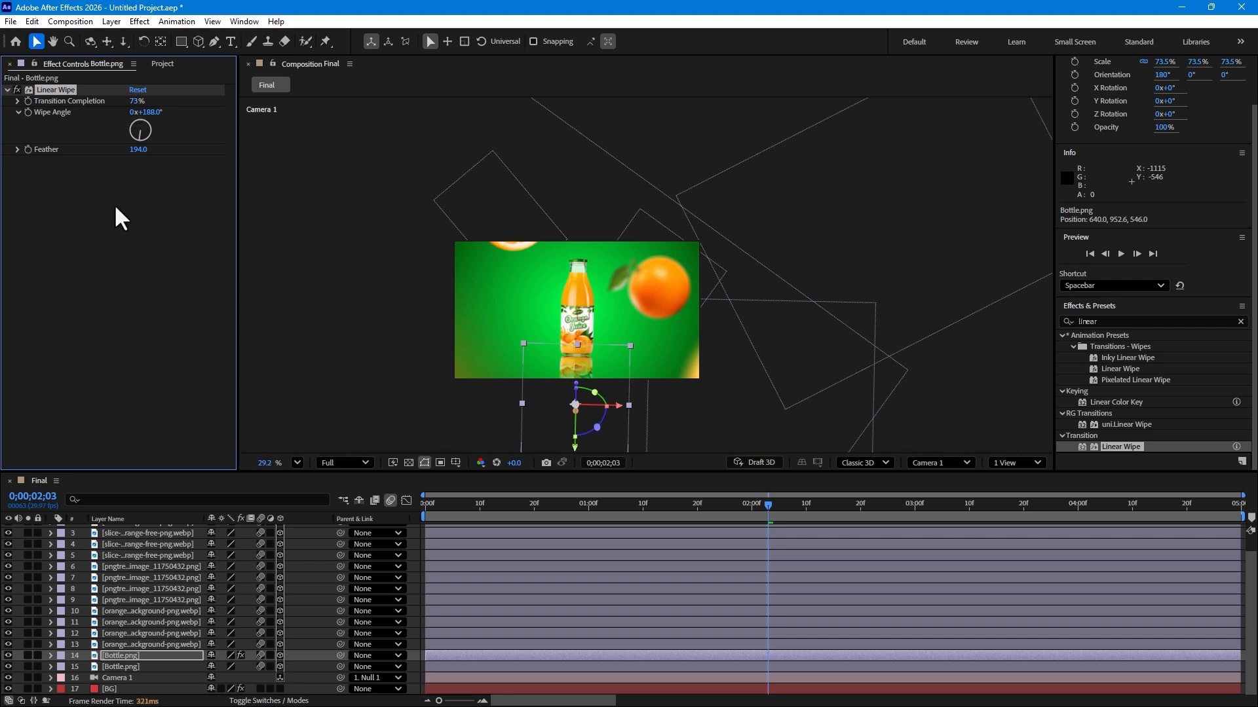
left_click_drag(204, 145, 299, 121)
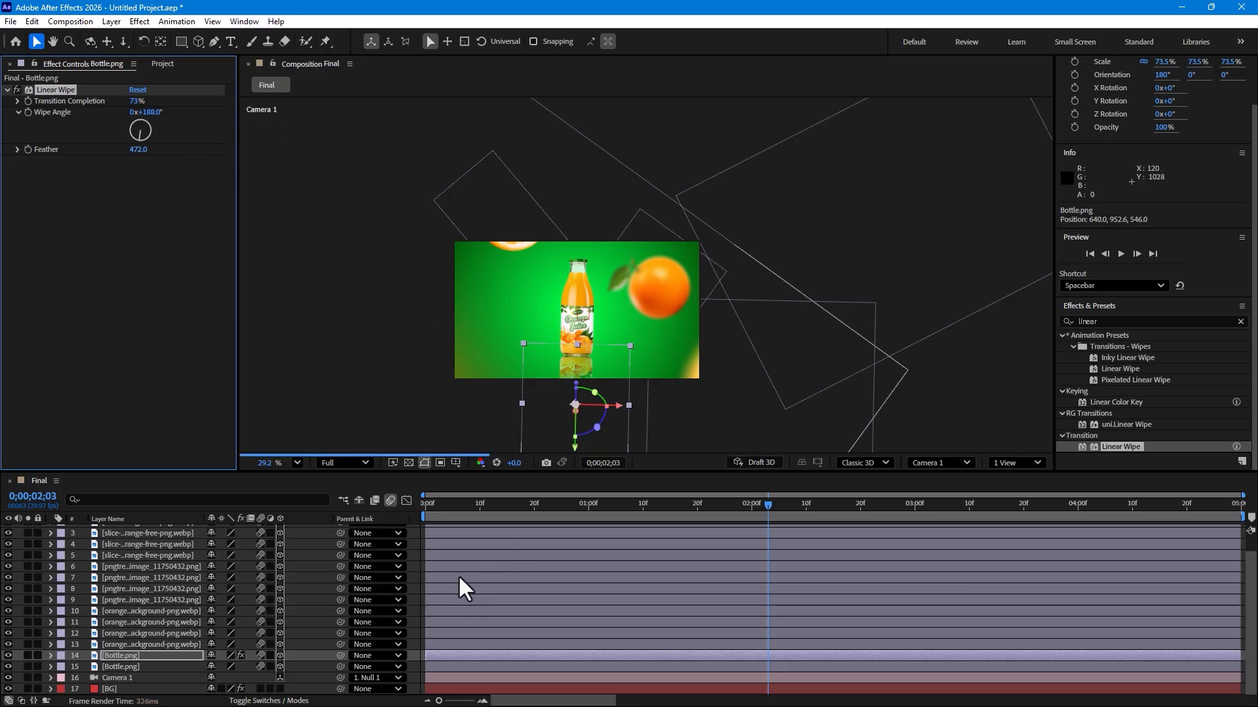
Step: Move the null's middle Position and Z Rotation keyframes earlier to 0;00;01;15
left_click_drag(538, 517, 720, 499)
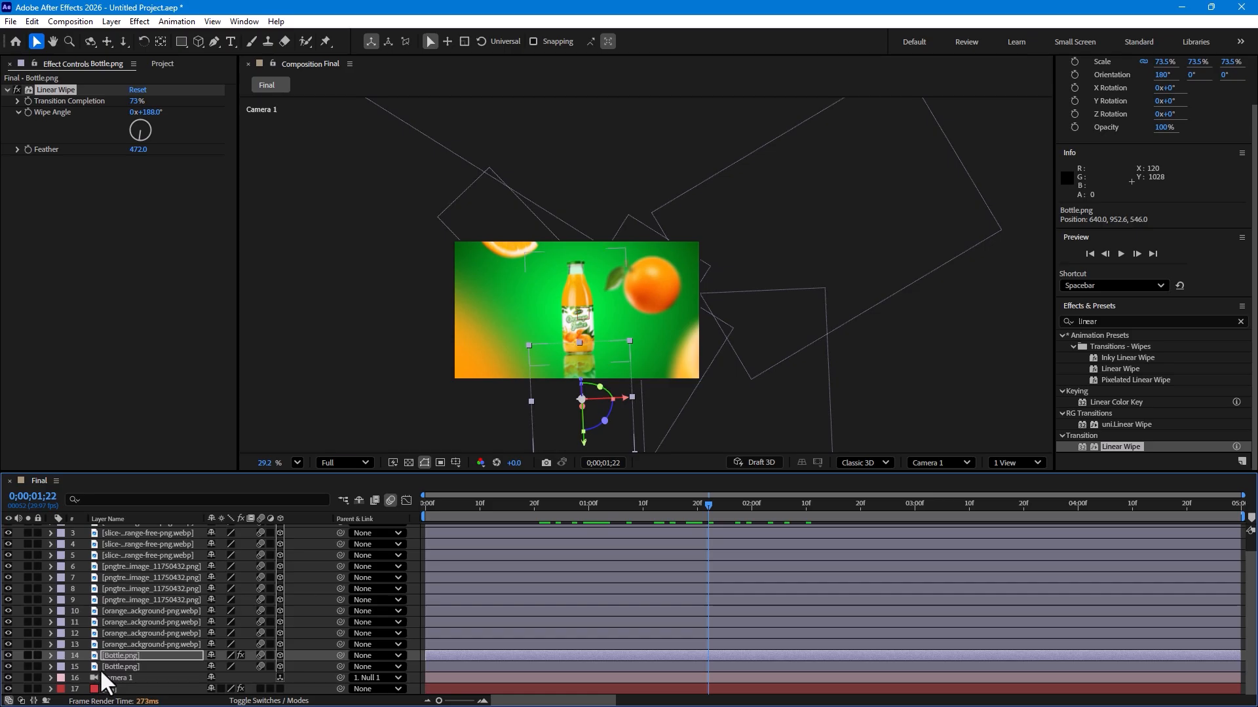
scroll(131, 640, "up", 2)
left_click(137, 529)
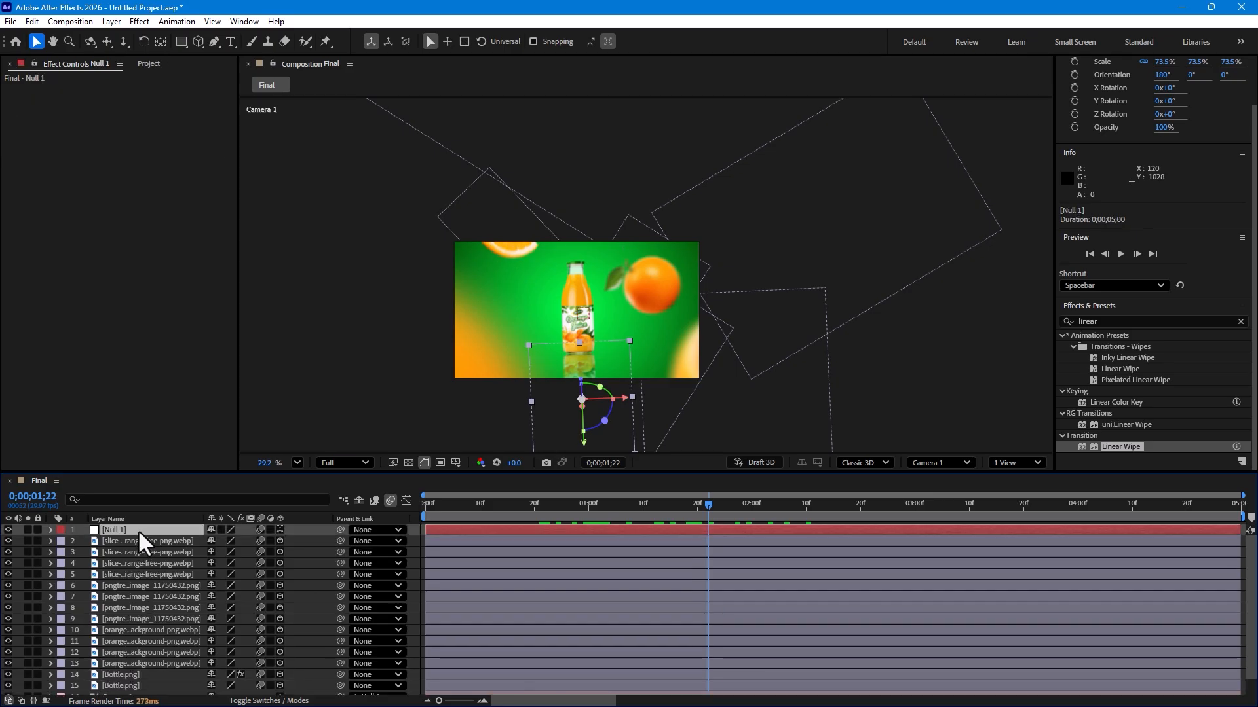
key("u")
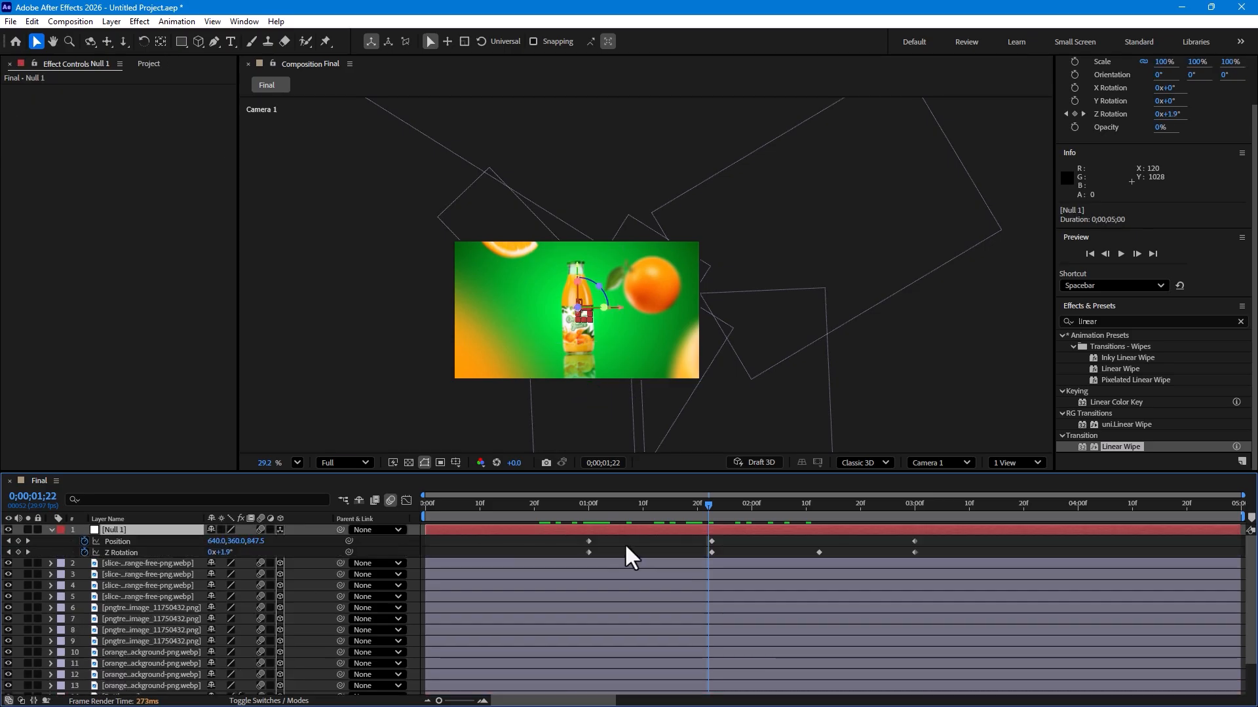
left_click_drag(729, 537, 668, 552)
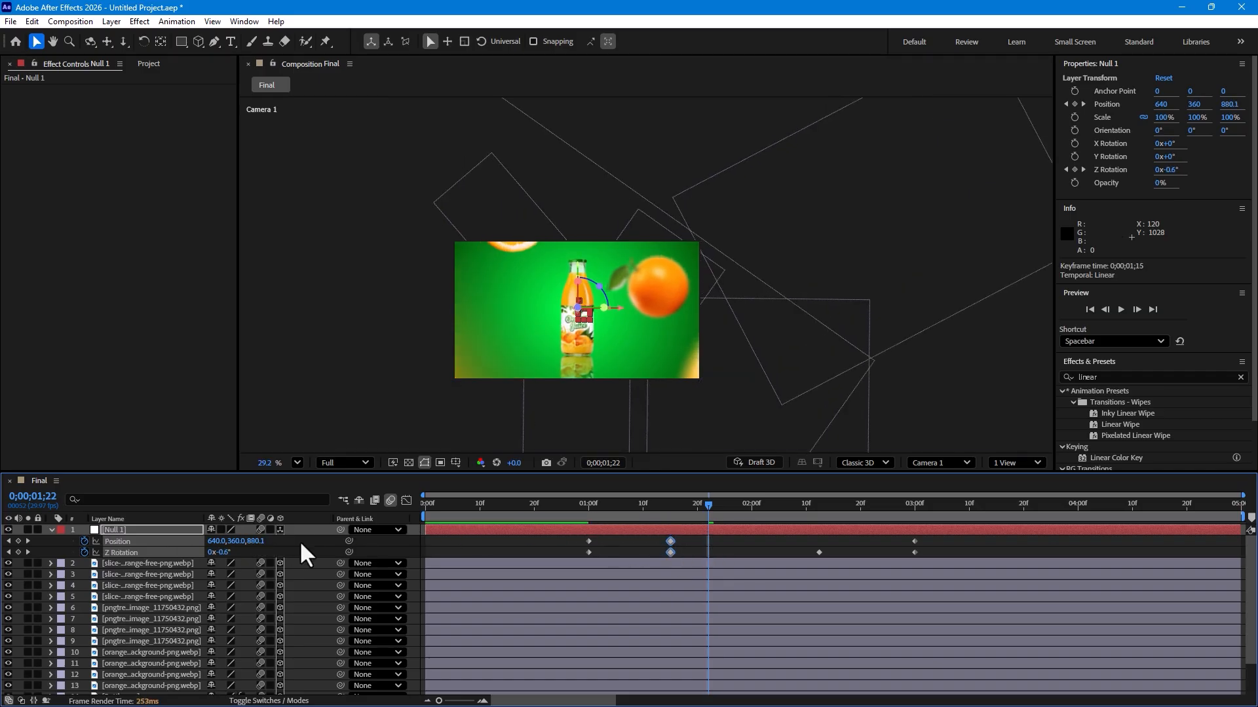
Step: Save the project to the Desktop as Untitled Project
key("F2")
key("ctrl+s")
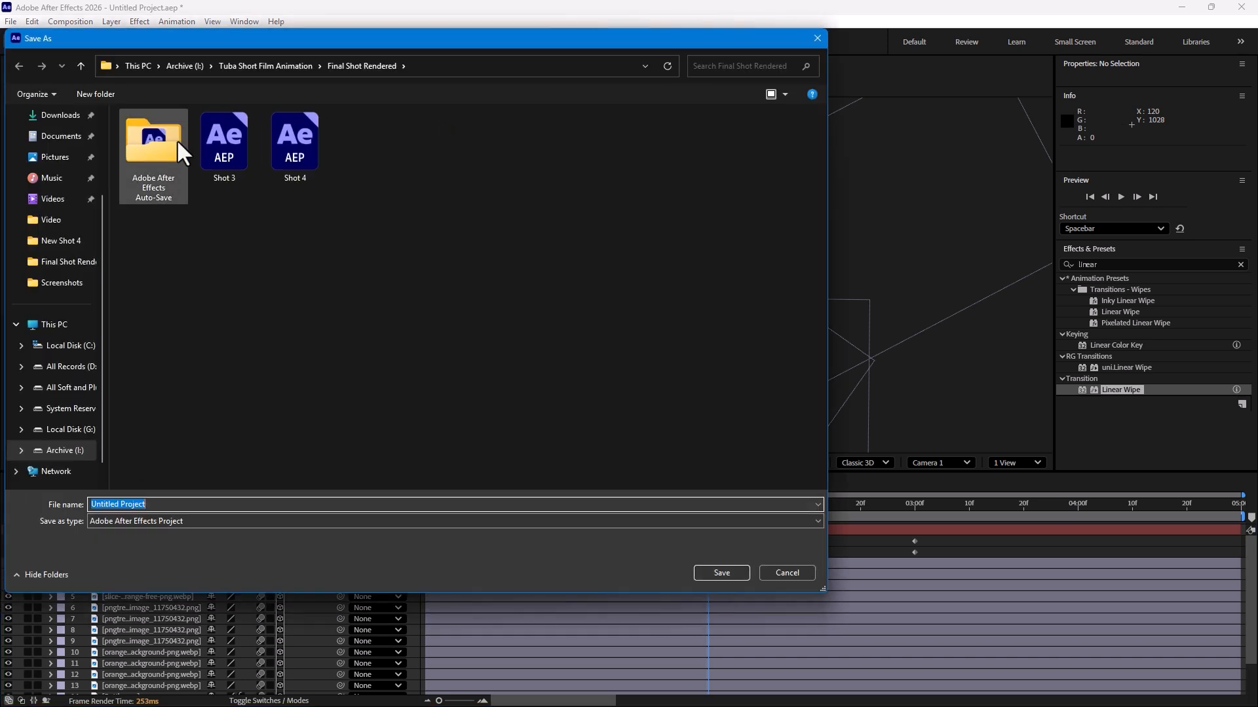
left_click(44, 205)
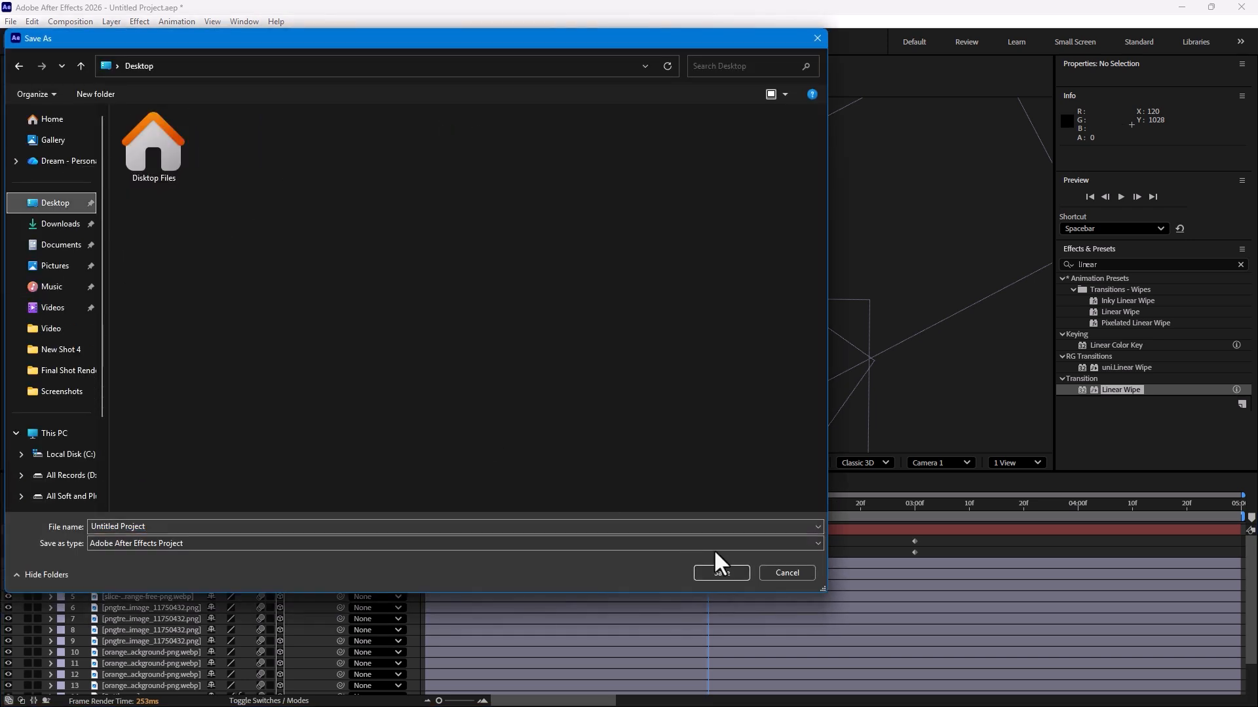
left_click(720, 577)
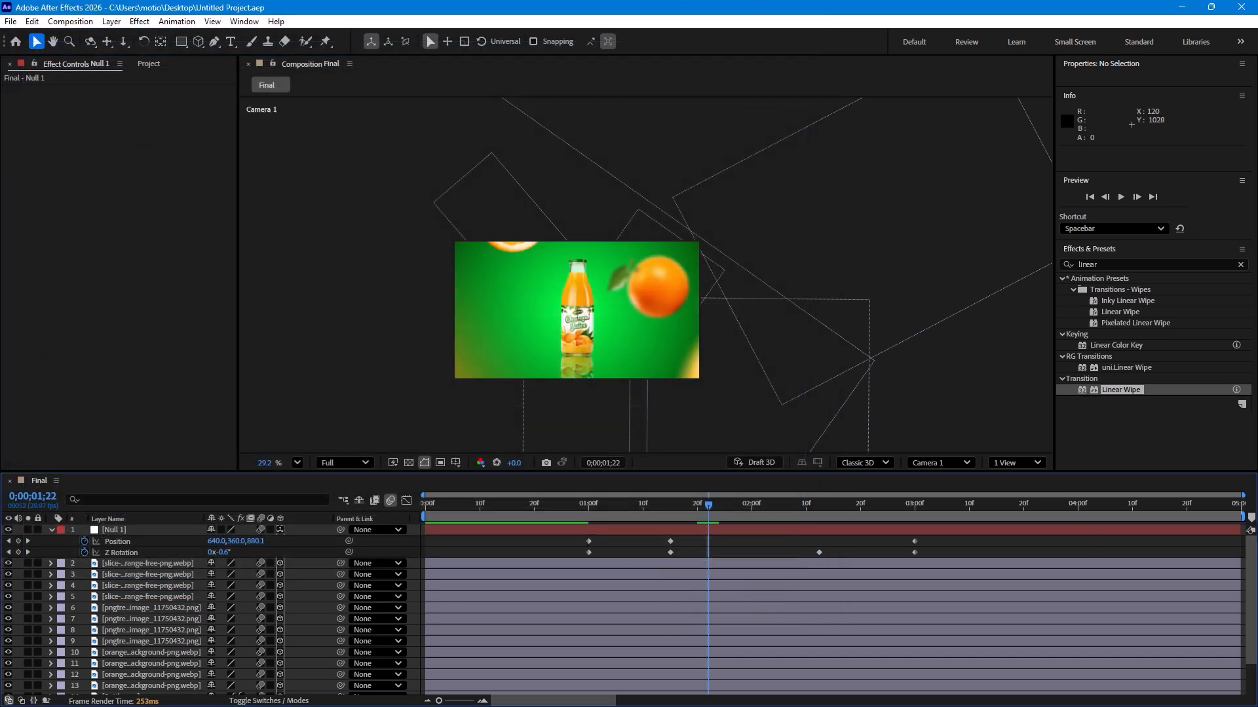
Step: Set the work area from about 0;00;00;17 to 0;00;03;00 and preview it
left_click_drag(1229, 517, 919, 555)
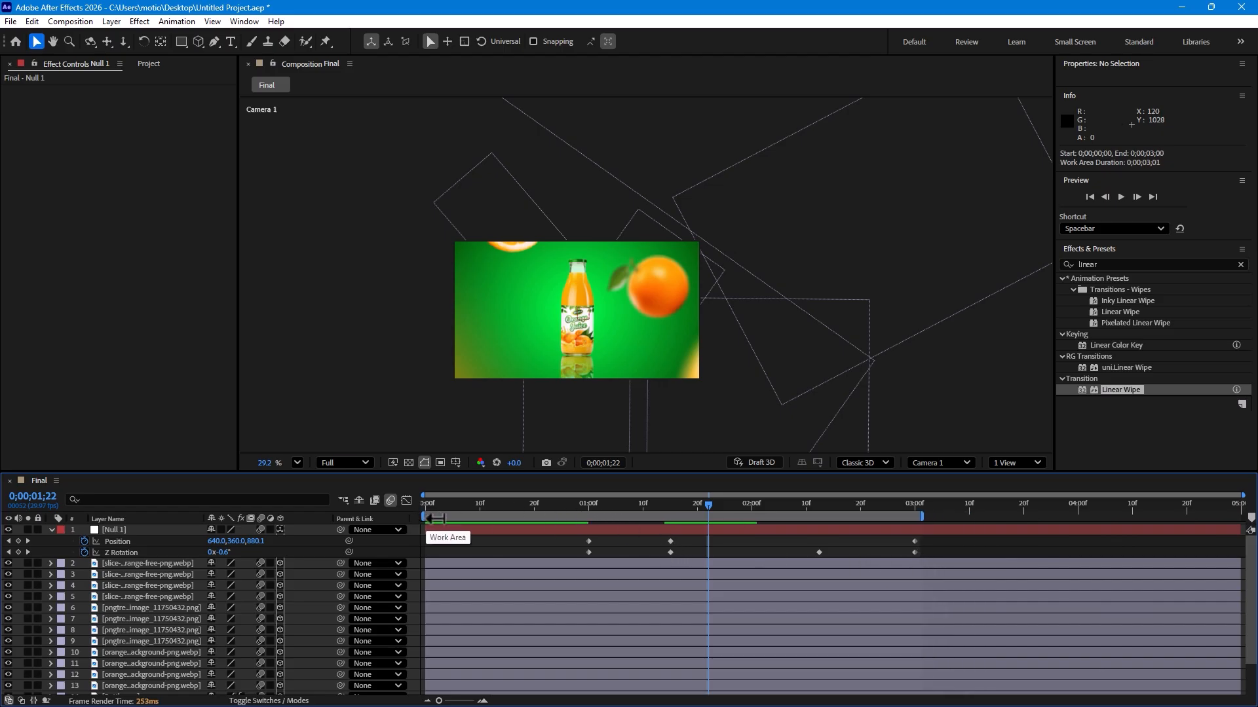
left_click_drag(421, 517, 522, 520)
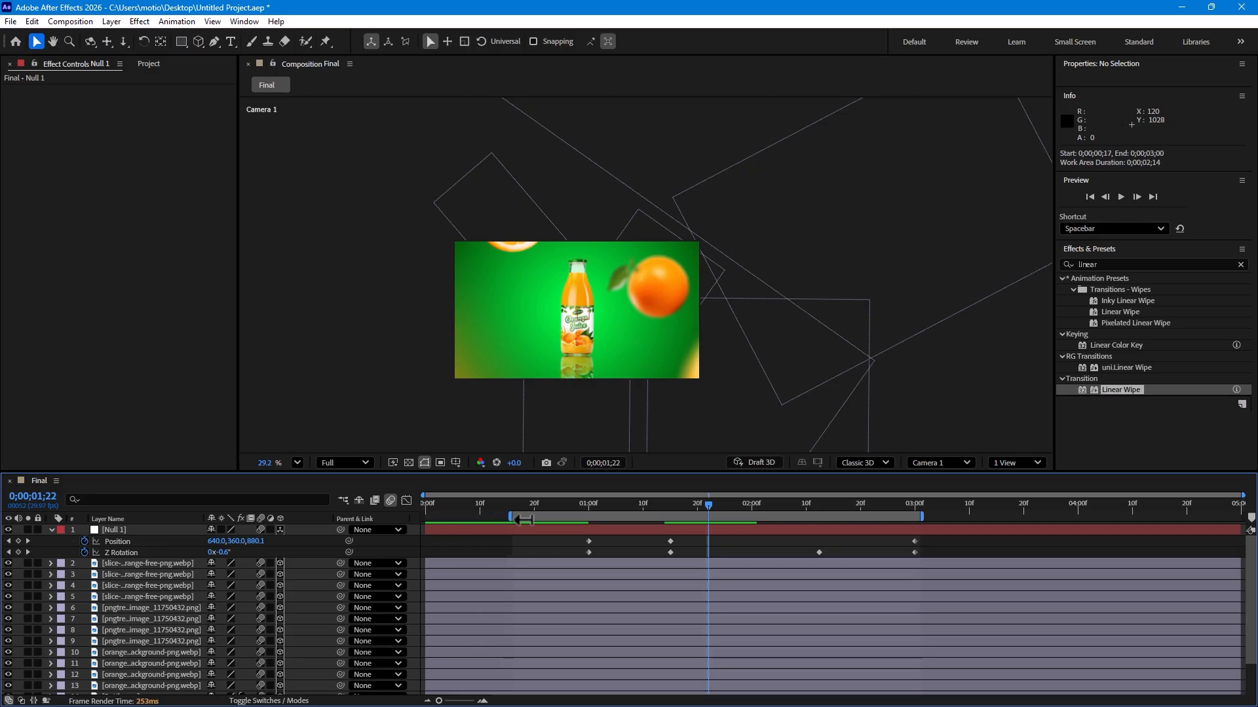
left_click(577, 502)
key("space")
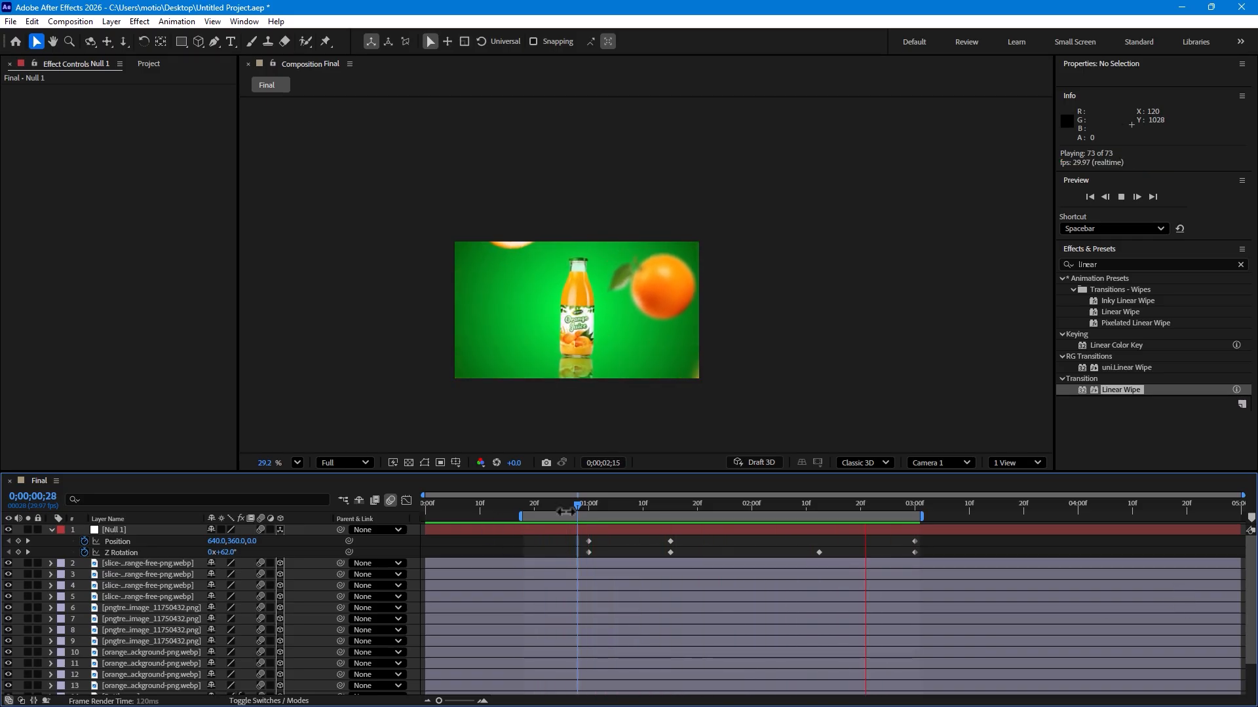
key("space")
Step: Move the null's middle keyframes to 0;00;01;21 and apply Easy Ease to them
mouse_move(687, 537)
left_mouse_down()
mouse_move(655, 557)
mouse_move(704, 554)
left_mouse_up()
left_click(669, 553)
right_click(701, 553)
mouse_move(724, 547)
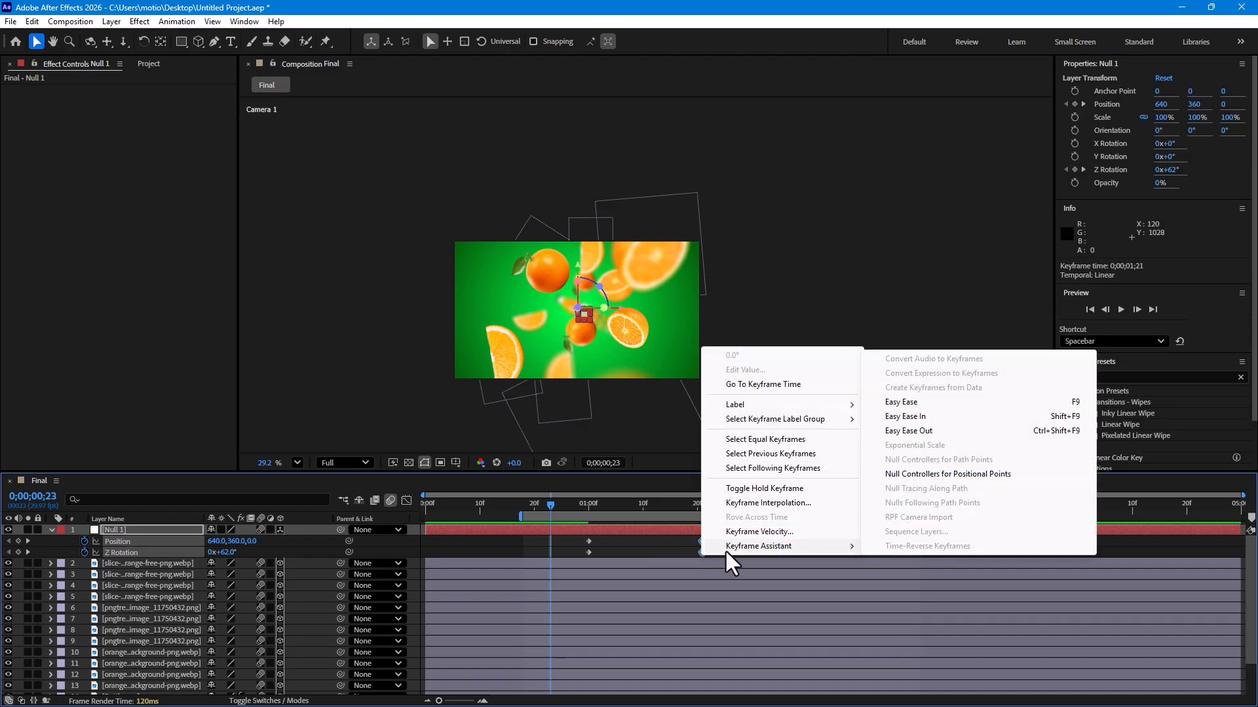
left_click(957, 402)
Step: Play back the work area to preview the eased motion
left_click_drag(614, 514, 572, 503)
key("space")
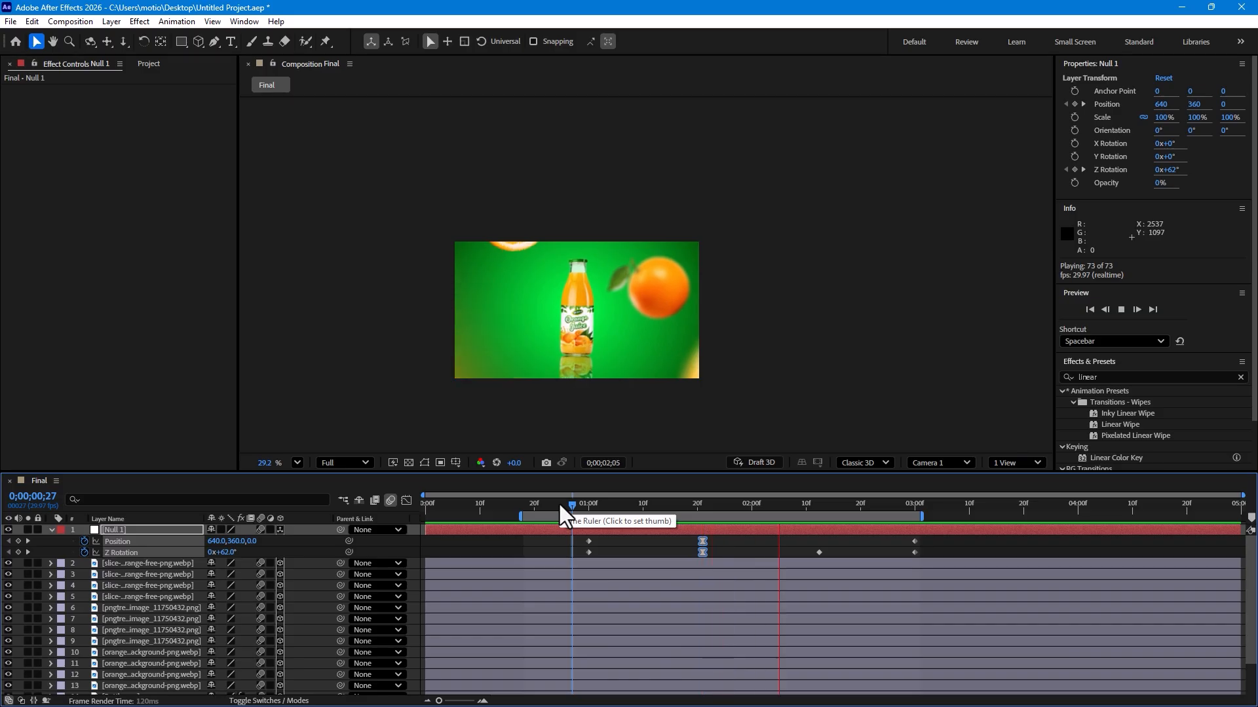
Step: Shift the work area to run from 0;00;00;19 to 0;00;03;01 and play it back
left_click_drag(606, 520, 665, 507)
key("space")
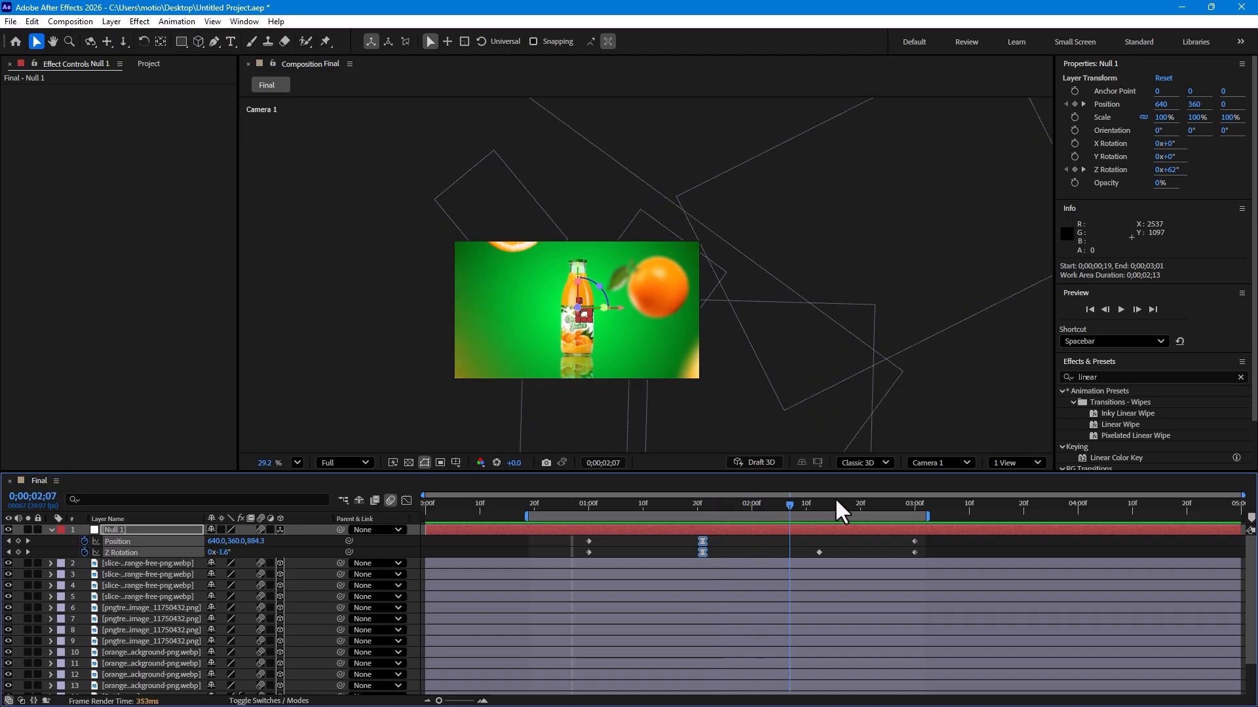